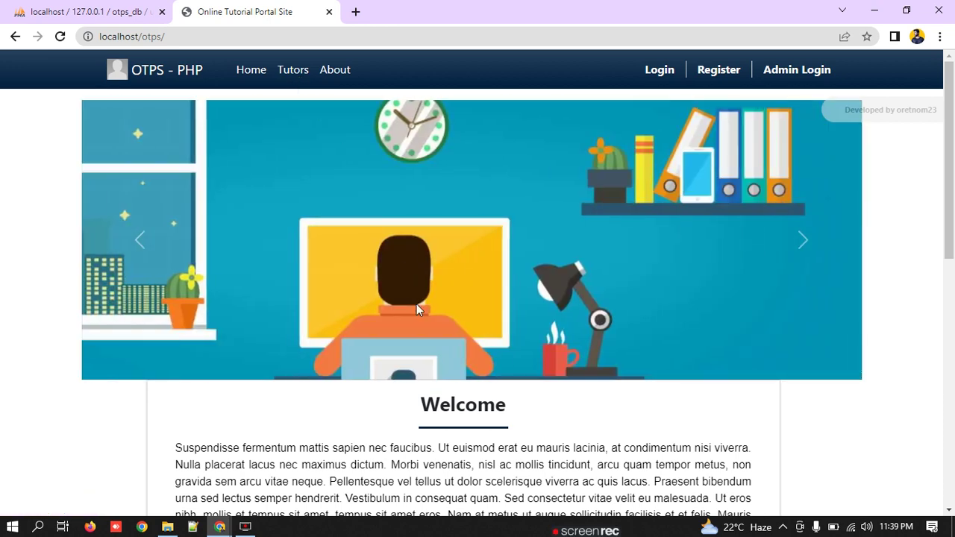
Step: Browse the public Tutors listing page
{"action": "left_click", "coordinate": [296, 79]}
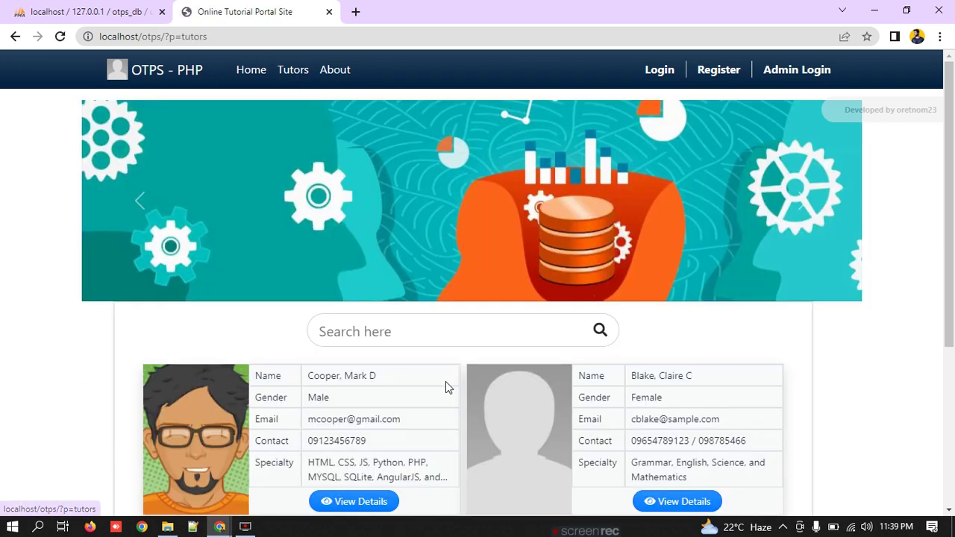
{"action": "scroll", "coordinate": [445, 384], "scroll_direction": "down", "scroll_amount": 3}
{"action": "scroll", "coordinate": [446, 384], "scroll_direction": "up", "scroll_amount": 3}
{"action": "scroll", "coordinate": [446, 384], "scroll_direction": "down", "scroll_amount": 3}
{"action": "scroll", "coordinate": [222, 77], "scroll_direction": "up", "scroll_amount": 3}
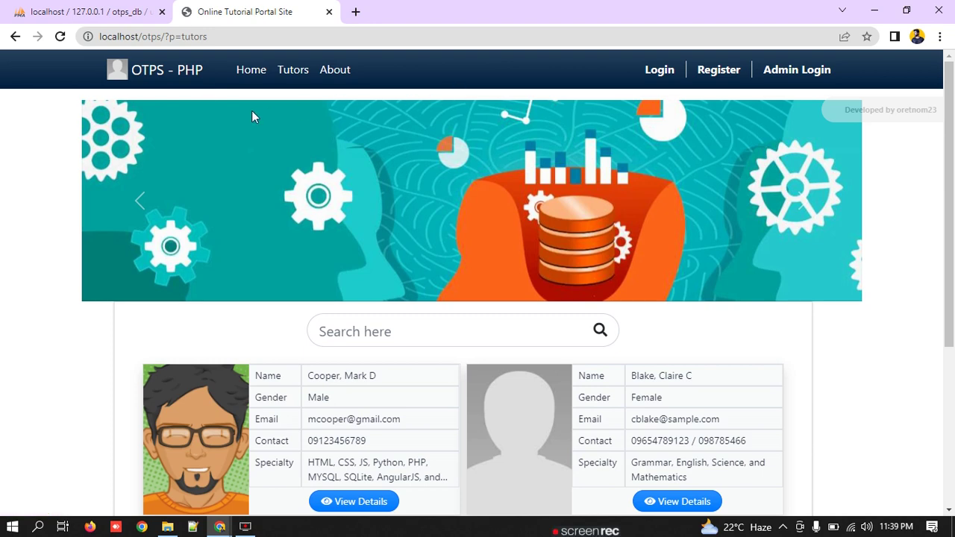
Step: Return to the home page and highlight the closing paragraphs of the welcome text
{"action": "left_click", "coordinate": [246, 75]}
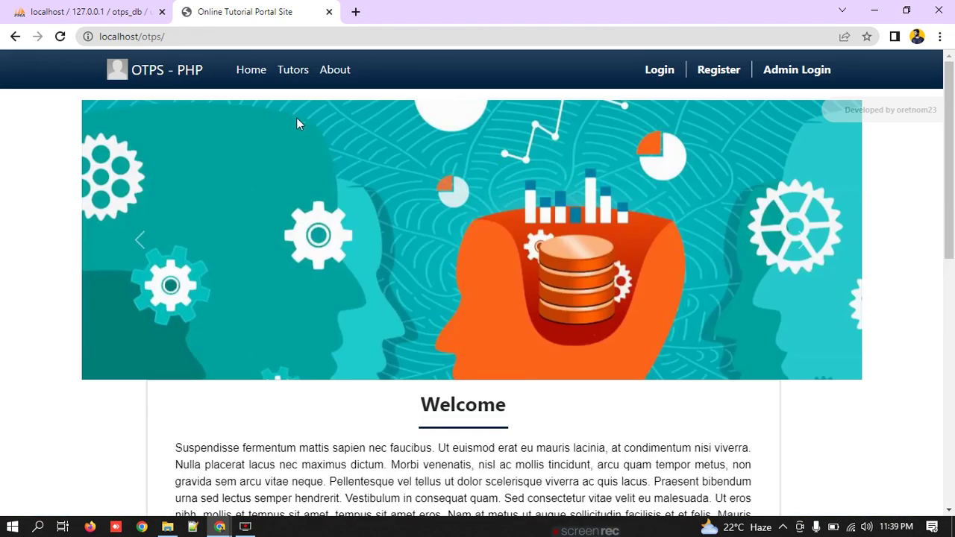
{"action": "scroll", "coordinate": [417, 294], "scroll_direction": "down", "scroll_amount": 10}
{"action": "scroll", "coordinate": [339, 299], "scroll_direction": "up", "scroll_amount": 10}
{"action": "scroll", "coordinate": [305, 390], "scroll_direction": "down", "scroll_amount": 3}
{"action": "scroll", "coordinate": [305, 390], "scroll_direction": "down", "scroll_amount": 10}
{"action": "left_click_drag", "start_coordinate": [208, 102], "coordinate": [682, 433]}
{"action": "scroll", "coordinate": [643, 371], "scroll_direction": "up", "scroll_amount": 10}
Step: Step back five times through the home page banner slides
{"action": "left_click", "coordinate": [141, 240]}
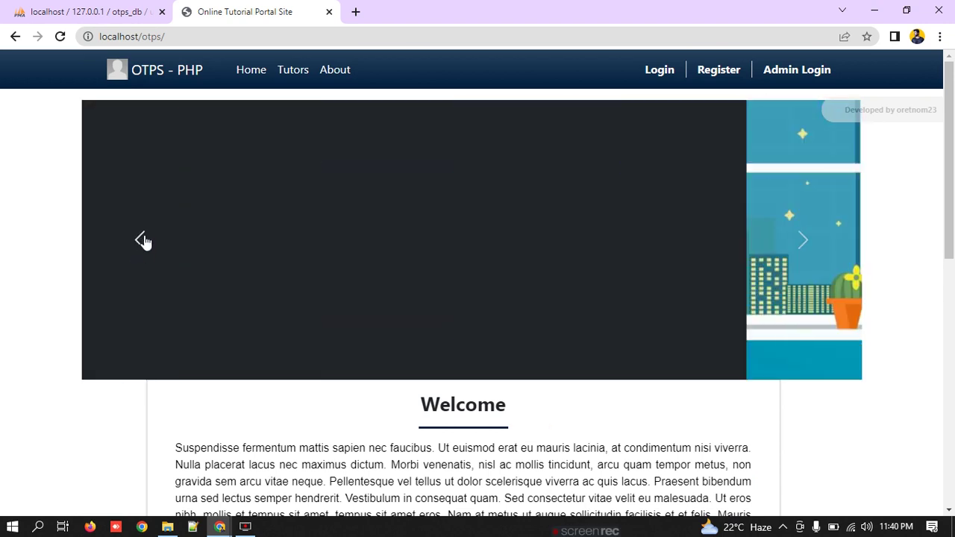
{"action": "left_click", "coordinate": [141, 241]}
{"action": "left_click", "coordinate": [141, 240]}
{"action": "left_click", "coordinate": [141, 240]}
{"action": "left_click", "coordinate": [141, 240]}
Step: Highlight tutor names and the Gender label on the Tutors cards, then go to Register
{"action": "left_click", "coordinate": [292, 72]}
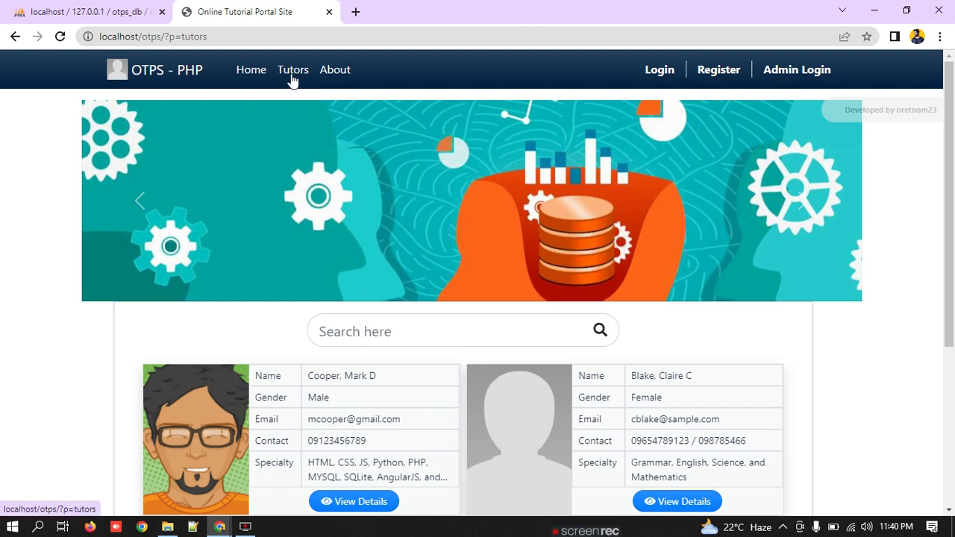
{"action": "scroll", "coordinate": [326, 153], "scroll_direction": "down", "scroll_amount": 3}
{"action": "left_click_drag", "start_coordinate": [293, 119], "coordinate": [413, 119]}
{"action": "left_click_drag", "start_coordinate": [631, 119], "coordinate": [693, 120]}
{"action": "left_click", "coordinate": [343, 288]}
{"action": "left_click_drag", "start_coordinate": [341, 287], "coordinate": [317, 273]}
{"action": "left_click", "coordinate": [403, 294]}
{"action": "left_click_drag", "start_coordinate": [256, 294], "coordinate": [273, 294]}
{"action": "scroll", "coordinate": [332, 283], "scroll_direction": "up", "scroll_amount": 4}
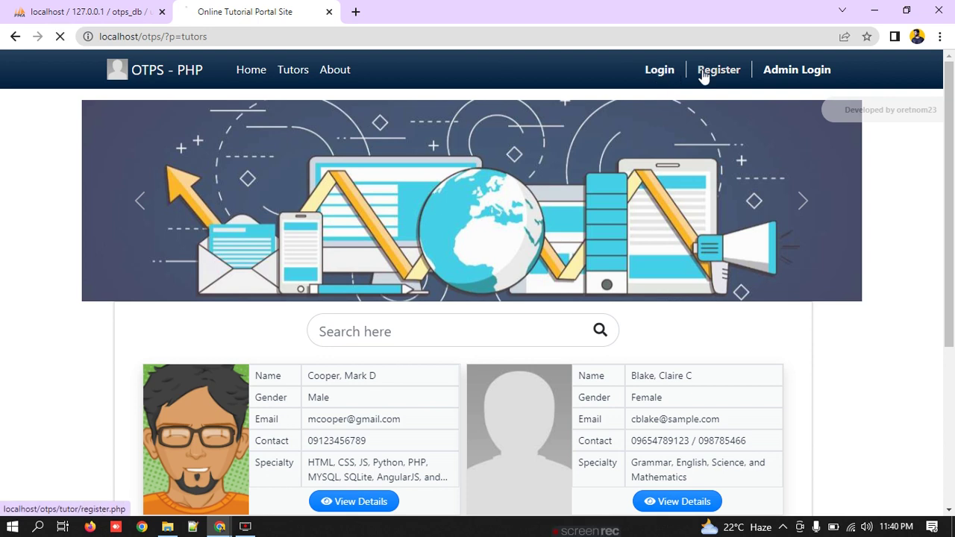
{"action": "left_click", "coordinate": [705, 74]}
Step: Enter the tutor's first name, a saved e-mail and last name, then open a new tab
{"action": "left_click", "coordinate": [367, 261]}
{"action": "type", "text": "Rishabh"}
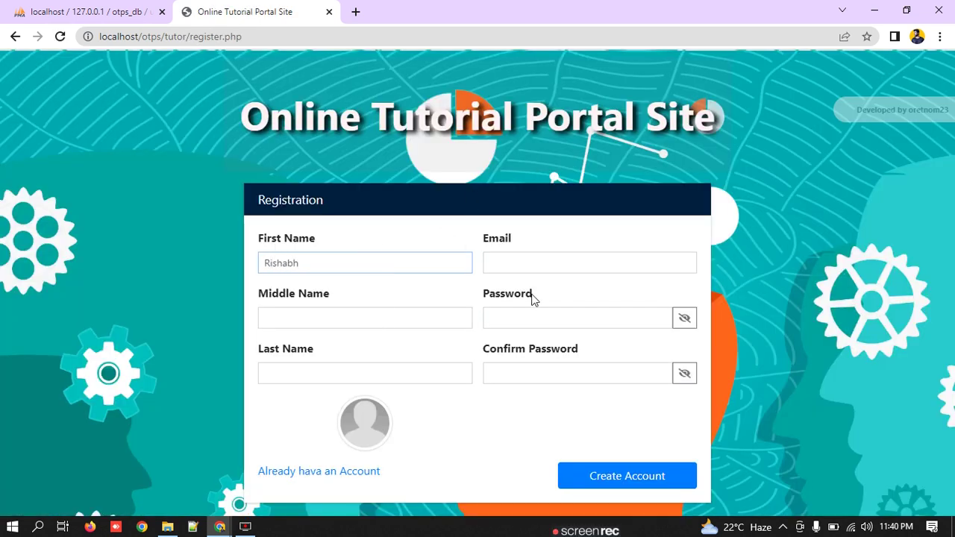
{"action": "left_click", "coordinate": [567, 267]}
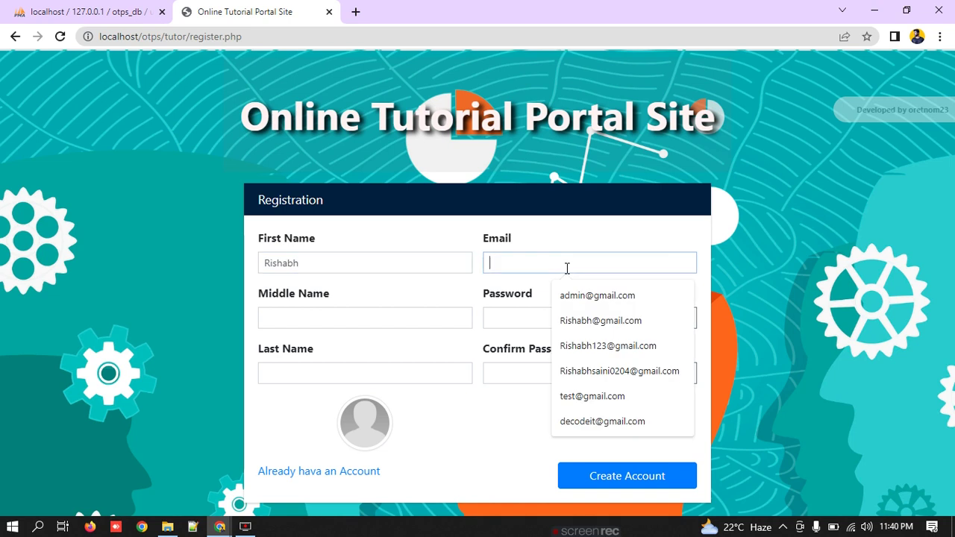
{"action": "left_click", "coordinate": [605, 327]}
{"action": "left_click", "coordinate": [370, 319]}
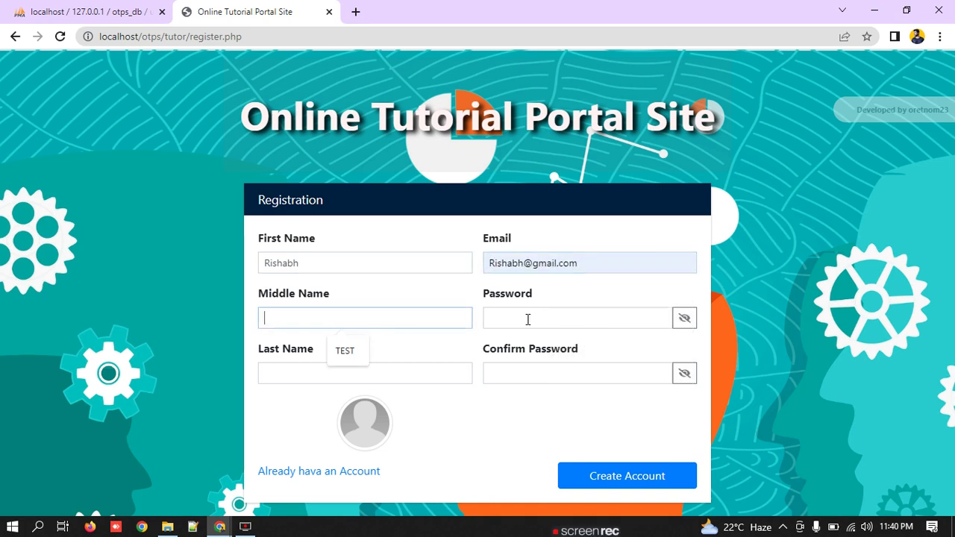
{"action": "left_click", "coordinate": [527, 320]}
{"action": "left_click", "coordinate": [293, 373]}
{"action": "type", "text": "swx"}
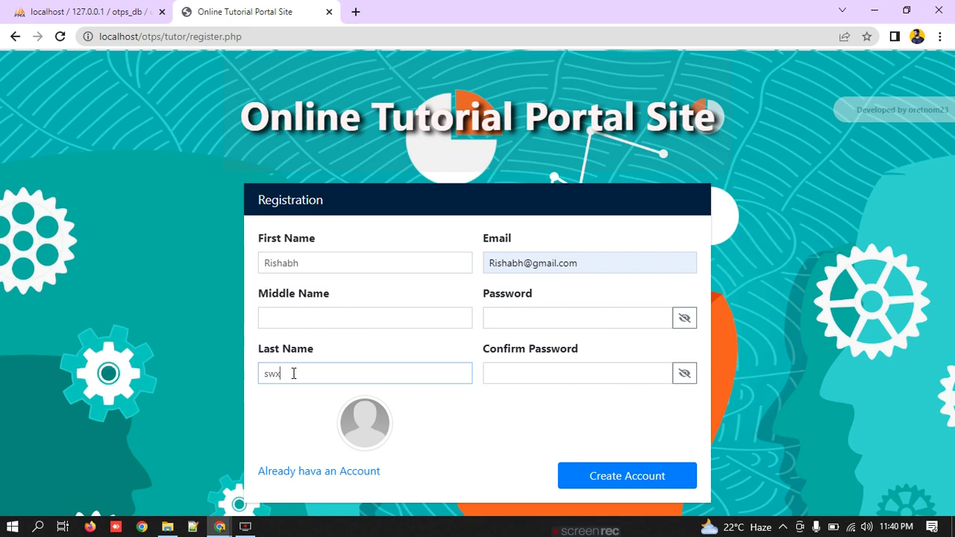
{"action": "type", "text": "odecodeit"}
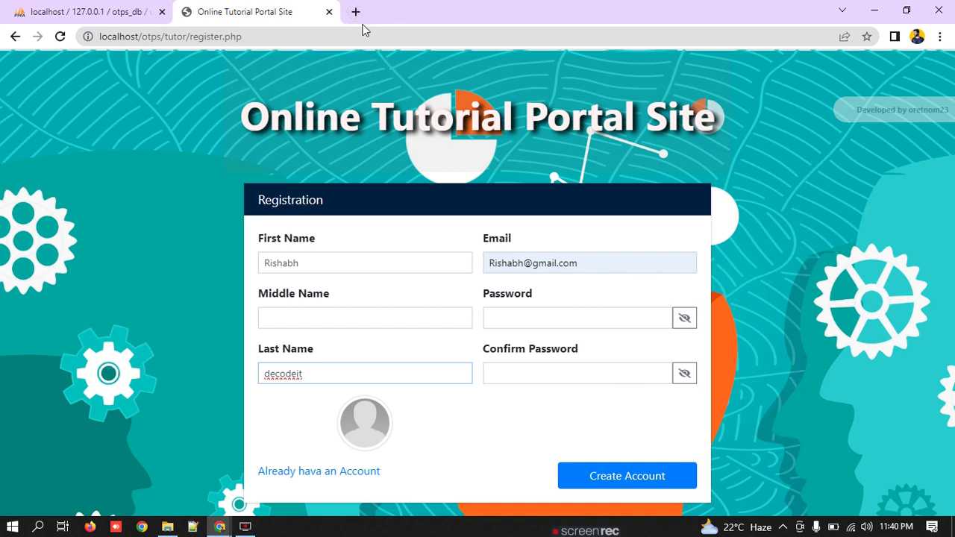
{"action": "left_click", "coordinate": [355, 12]}
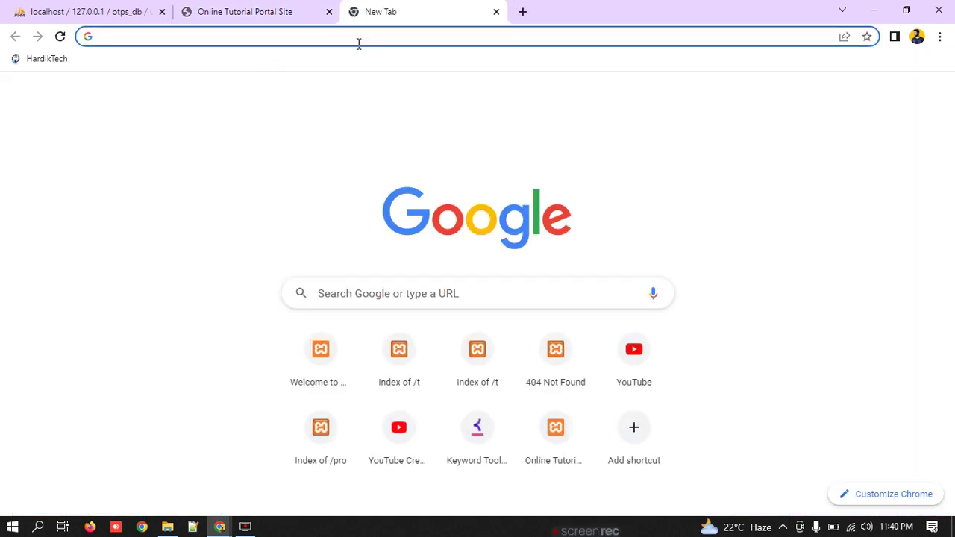
Step: Go to YouTube and search for decodeit
{"action": "left_click", "coordinate": [635, 365]}
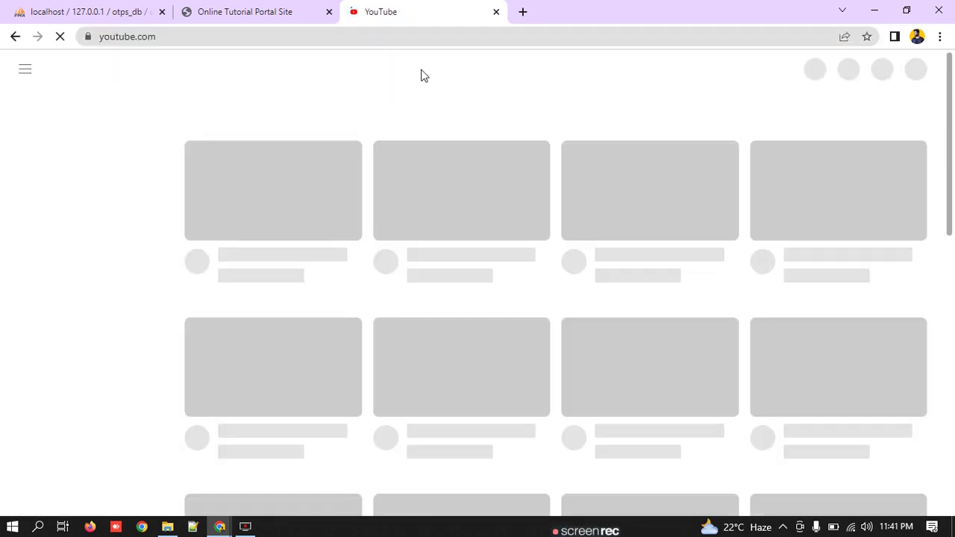
{"action": "left_click", "coordinate": [372, 67]}
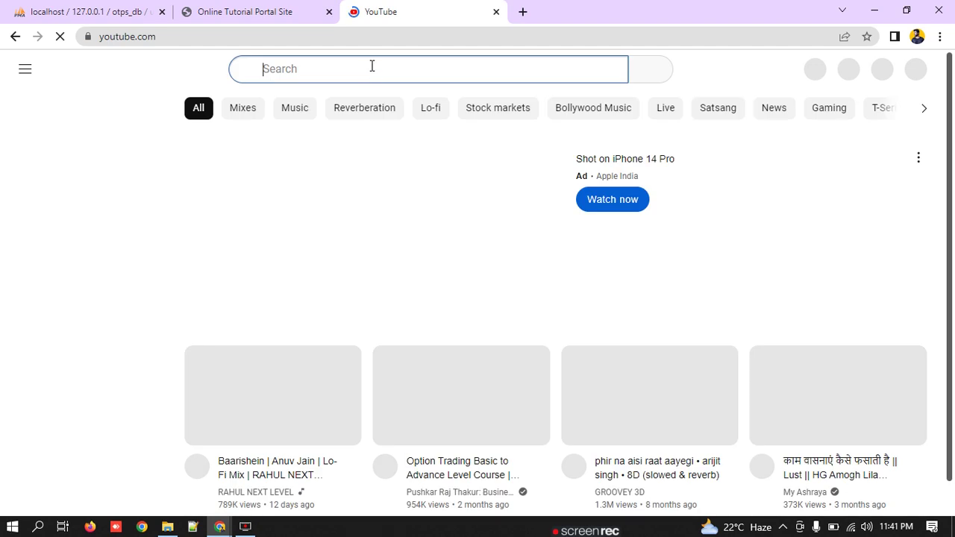
{"action": "type", "text": "decodeit"}
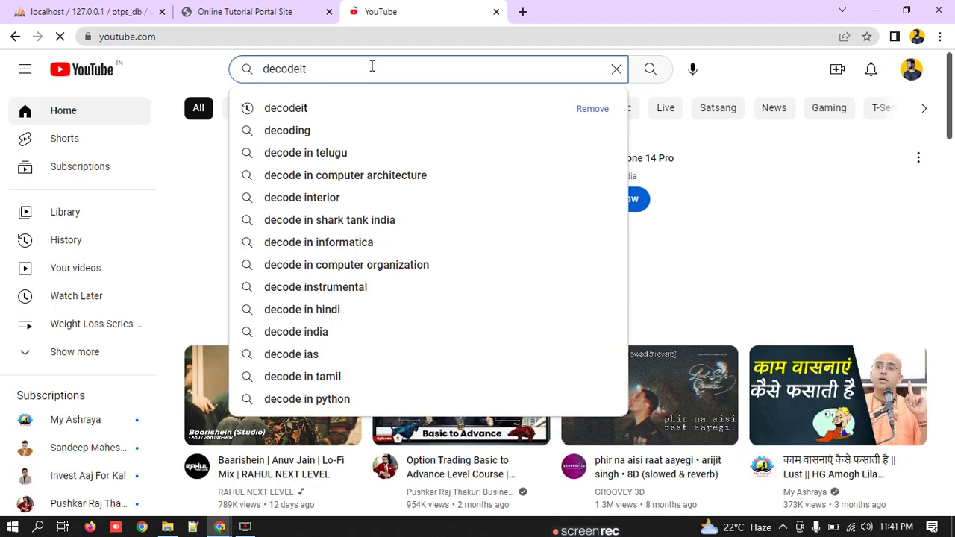
{"action": "key", "text": "Return"}
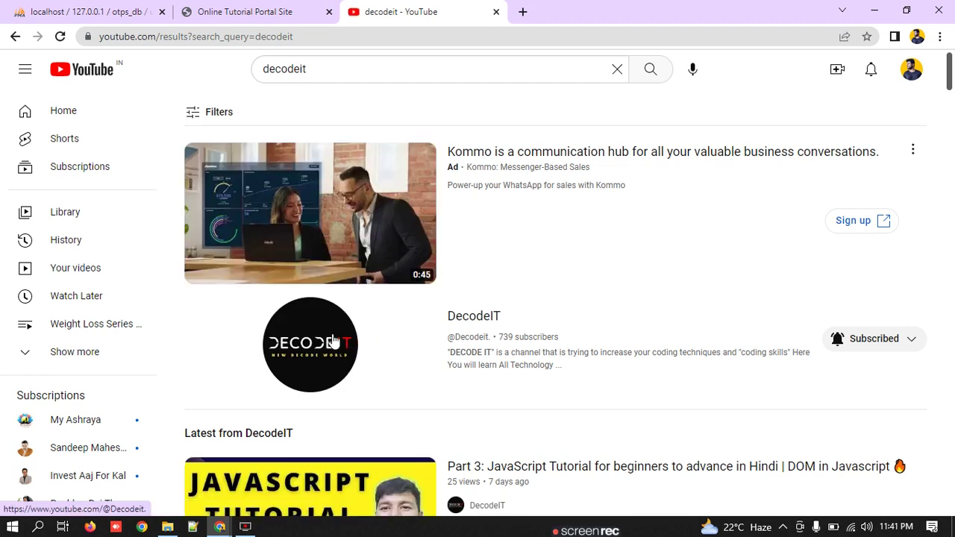
Step: Browse the DecodeIT channel page, then return to the portal's registration tab
{"action": "left_click", "coordinate": [471, 319]}
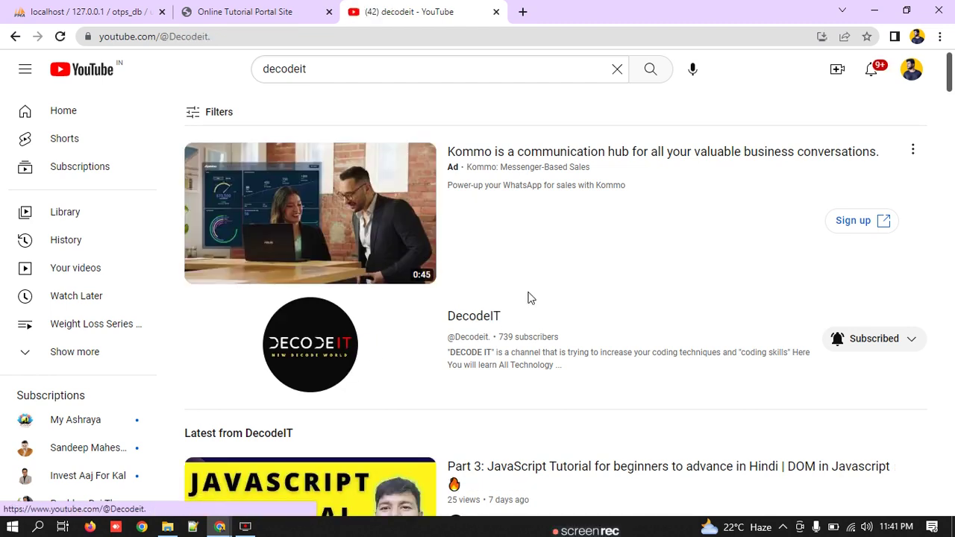
{"action": "scroll", "coordinate": [366, 307], "scroll_direction": "down", "scroll_amount": 5}
{"action": "scroll", "coordinate": [394, 316], "scroll_direction": "up", "scroll_amount": 5}
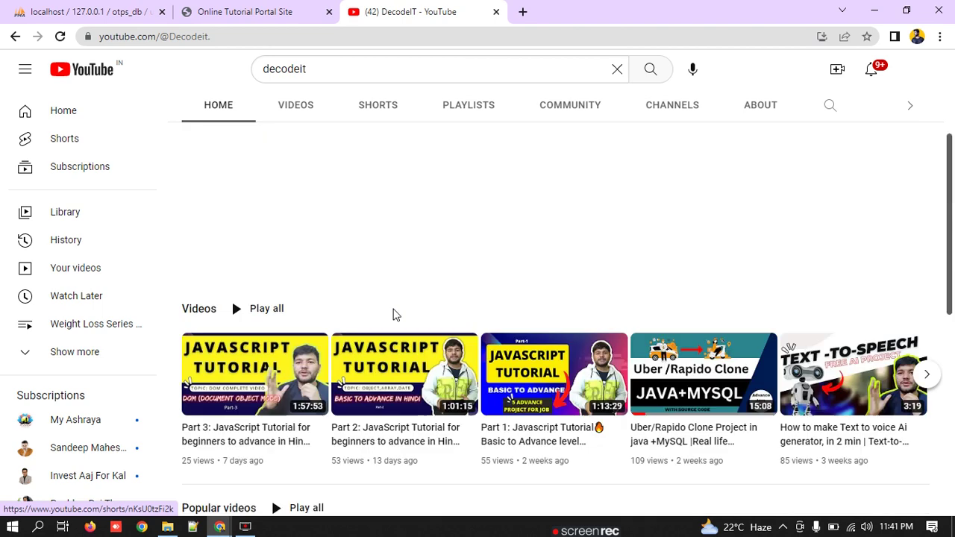
{"action": "scroll", "coordinate": [395, 316], "scroll_direction": "down", "scroll_amount": 4}
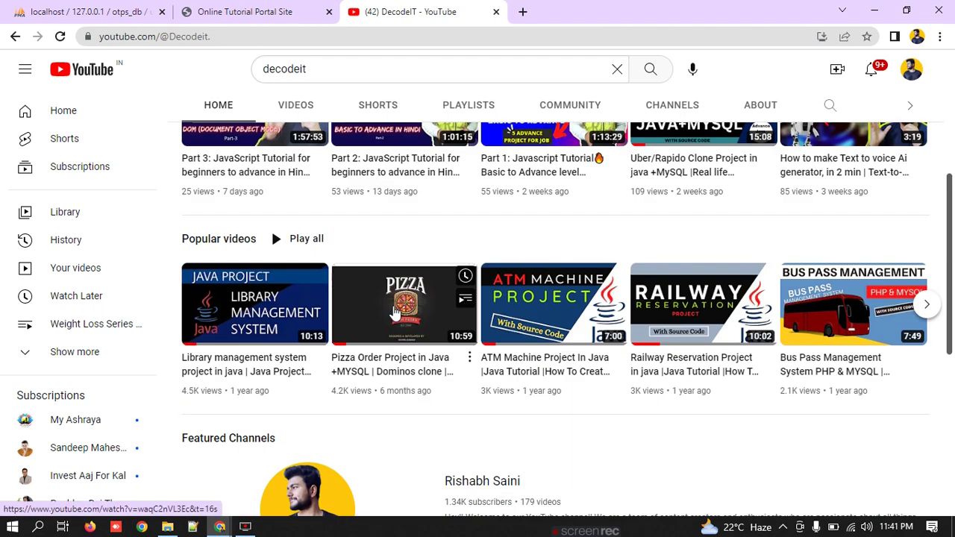
{"action": "scroll", "coordinate": [391, 311], "scroll_direction": "up", "scroll_amount": 4}
{"action": "scroll", "coordinate": [953, 183], "scroll_direction": "down", "scroll_amount": 3}
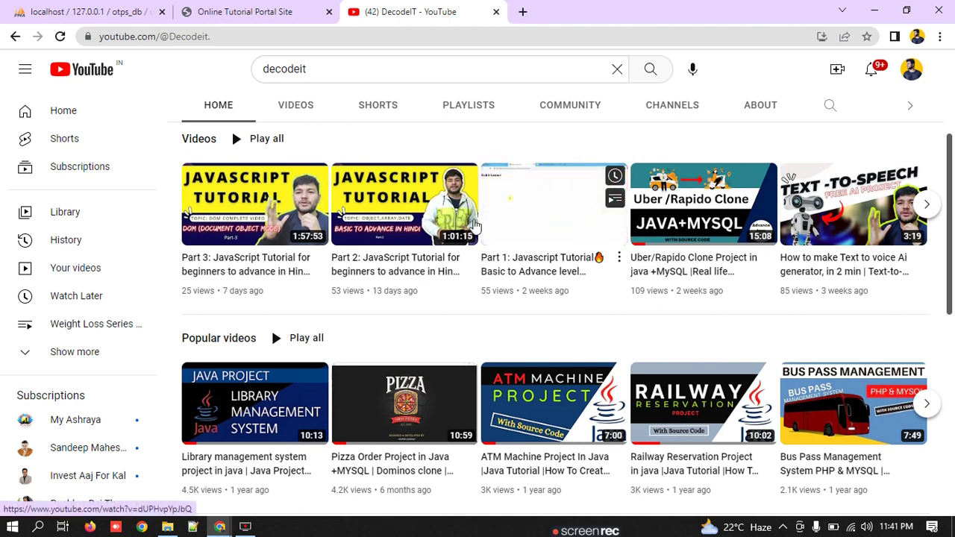
{"action": "scroll", "coordinate": [831, 231], "scroll_direction": "down", "scroll_amount": 5}
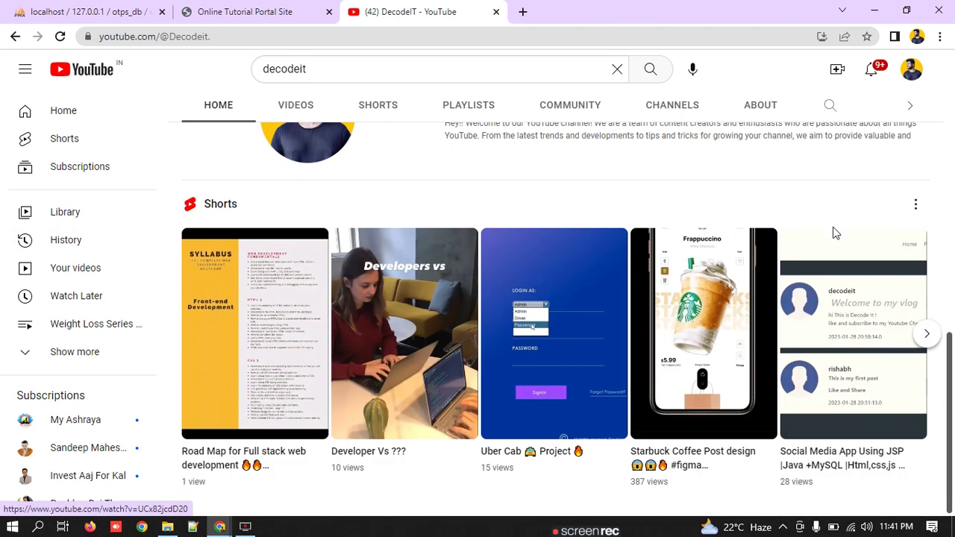
{"action": "scroll", "coordinate": [832, 233], "scroll_direction": "up", "scroll_amount": 10}
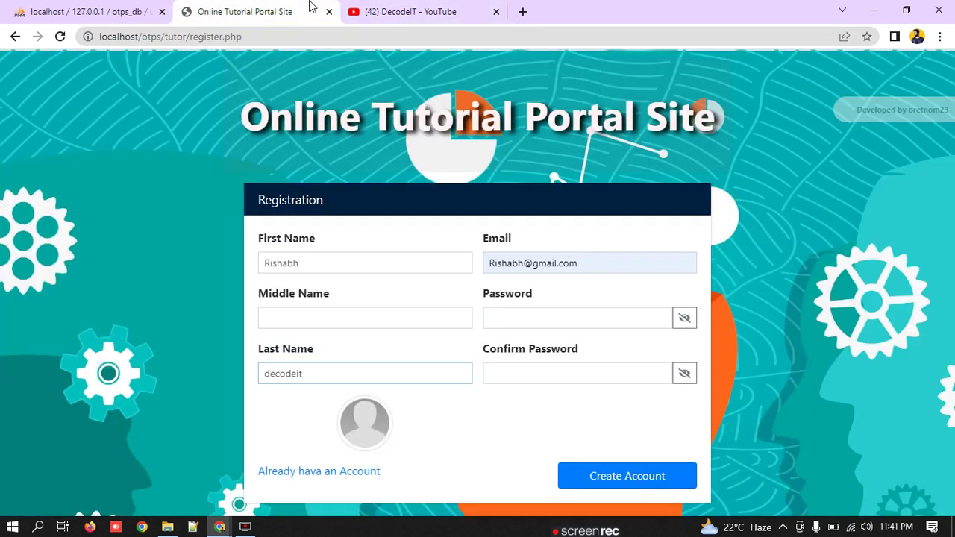
{"action": "left_click", "coordinate": [309, 10]}
Step: Enter the account password and its confirmation, then create the tutor account
{"action": "left_click", "coordinate": [515, 323]}
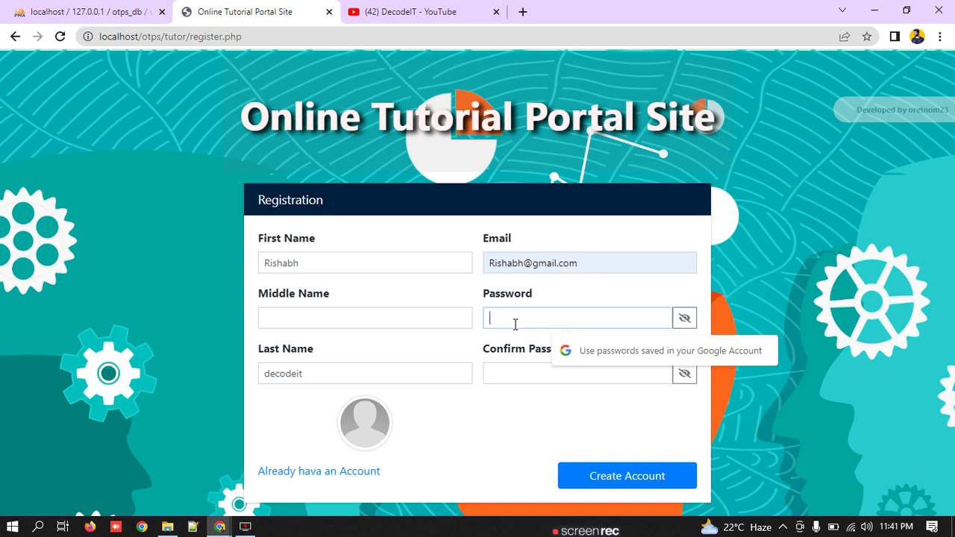
{"action": "type", "text": "12"}
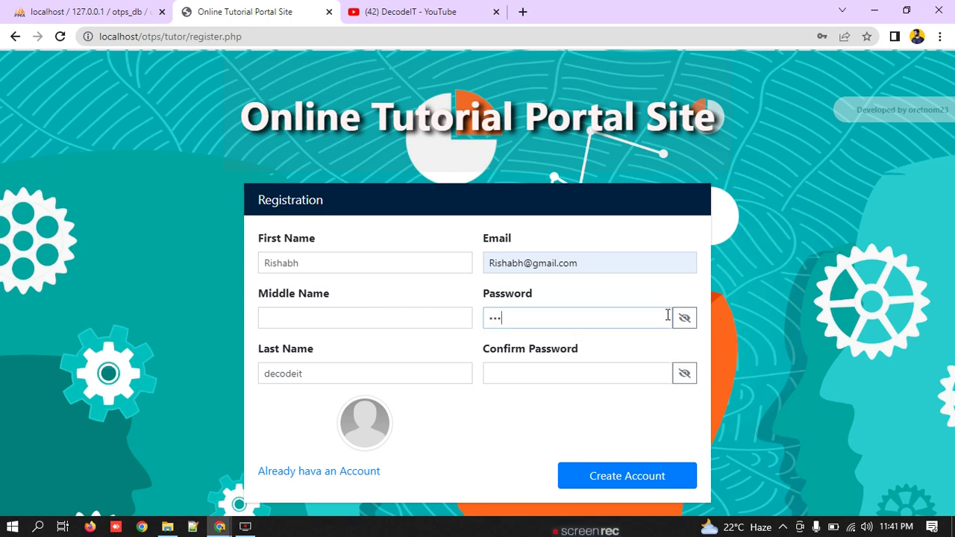
{"action": "double_click", "coordinate": [371, 262]}
{"action": "key", "text": "ctrl+c"}
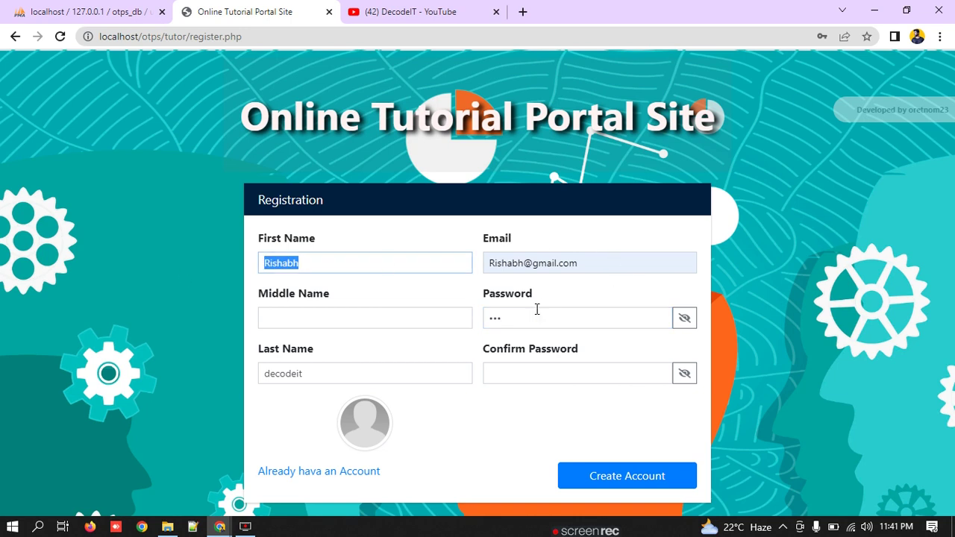
{"action": "double_click", "coordinate": [534, 313]}
{"action": "key", "text": "ctrl+v"}
{"action": "key", "text": "ctrl+v"}
{"action": "left_click", "coordinate": [615, 466]}
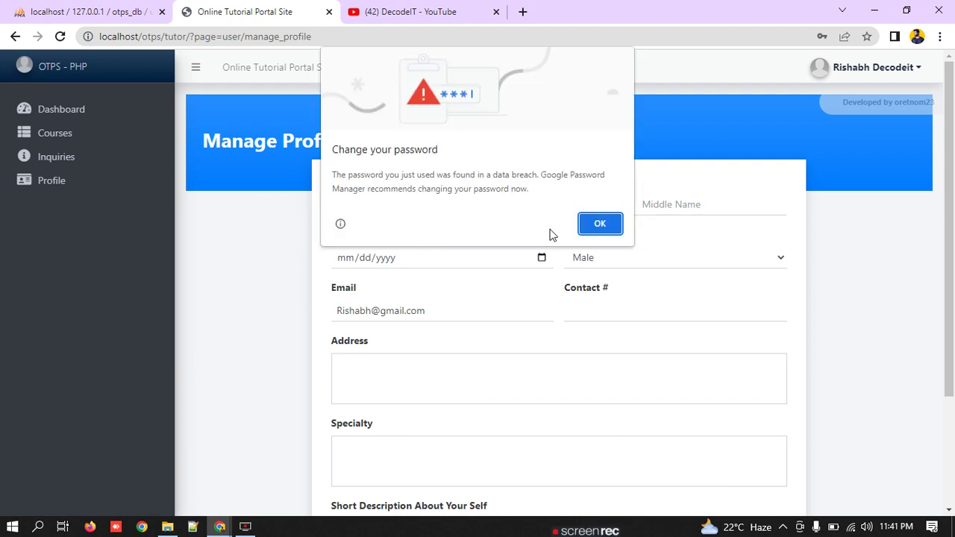
Step: Dismiss the browser password prompts and set birthday 03/04/2023 with gender Male
{"action": "left_click", "coordinate": [598, 226]}
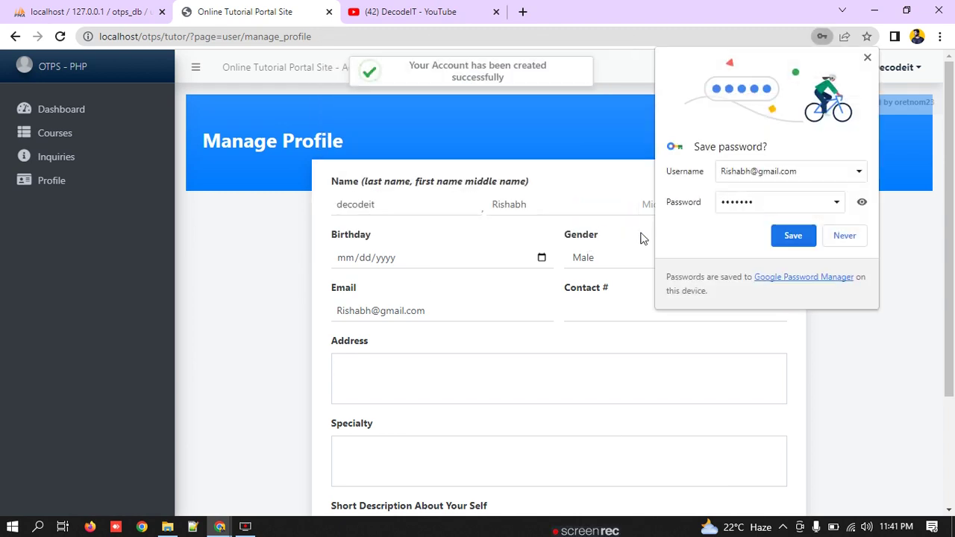
{"action": "left_click", "coordinate": [847, 238]}
{"action": "left_click", "coordinate": [666, 204]}
{"action": "left_click", "coordinate": [541, 257]}
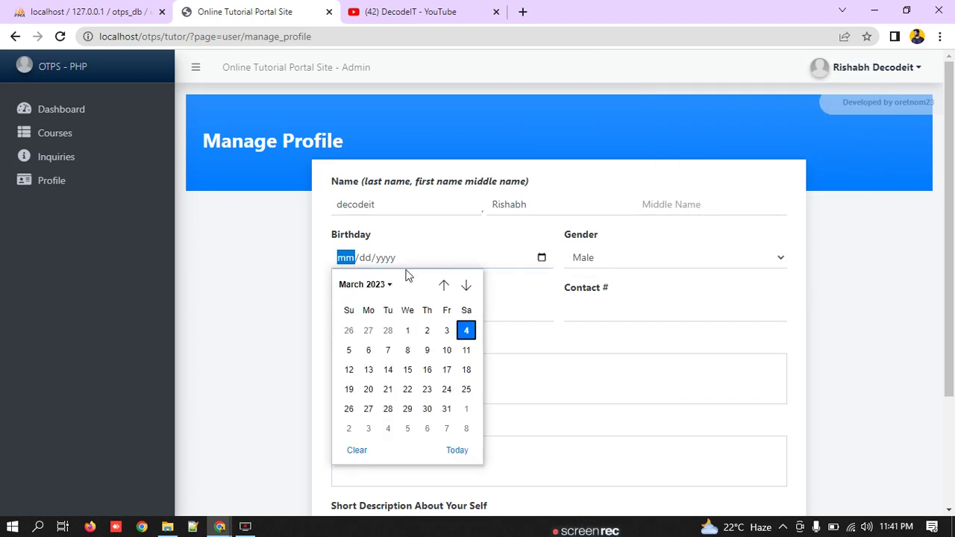
{"action": "left_click", "coordinate": [465, 329]}
{"action": "left_click", "coordinate": [596, 270]}
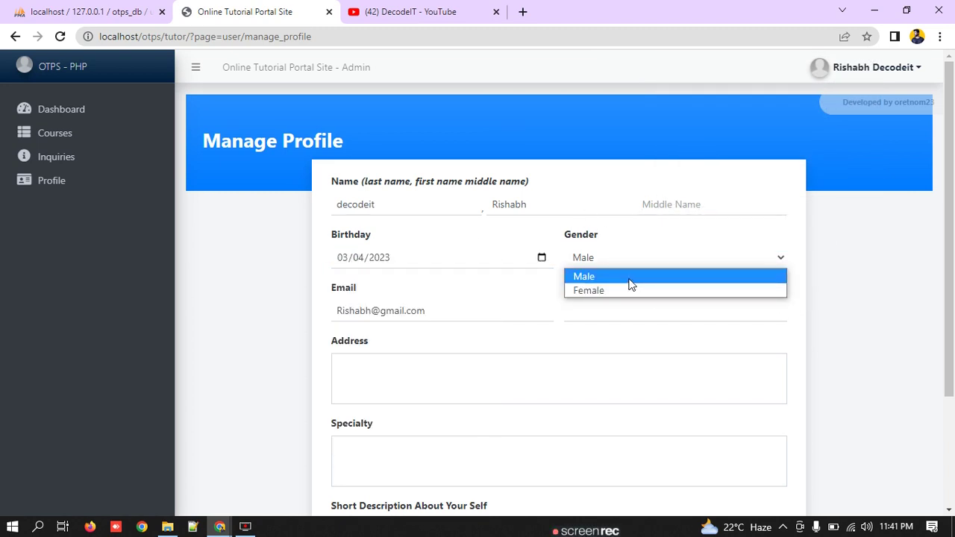
{"action": "left_click", "coordinate": [627, 278]}
Step: Enter the tutor's contact number and set the address to India
{"action": "left_click", "coordinate": [590, 303]}
{"action": "type", "text": "1231231231"}
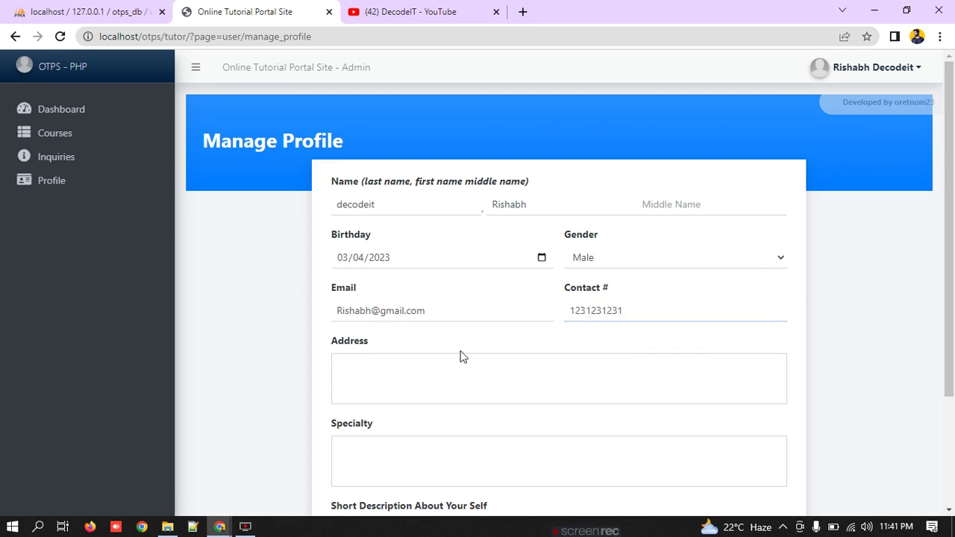
{"action": "left_click", "coordinate": [404, 364]}
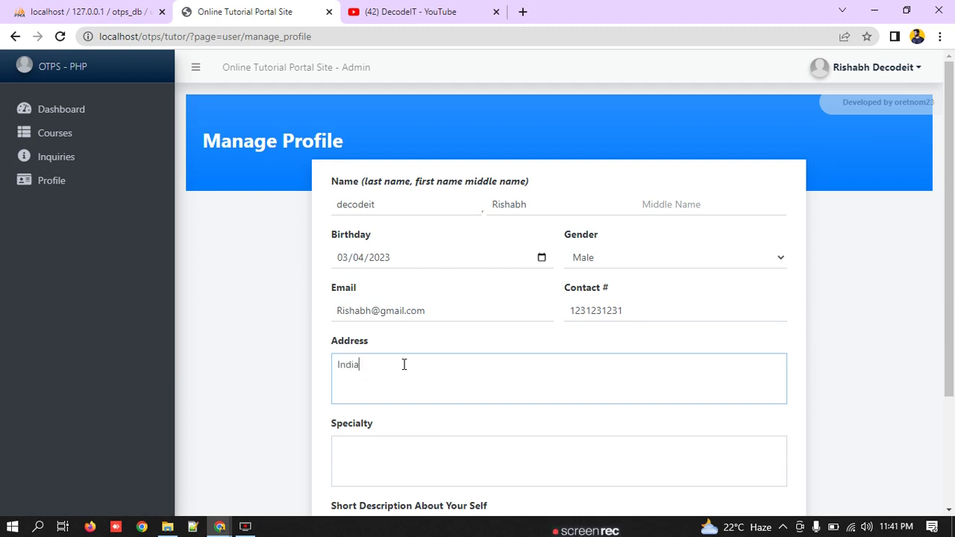
{"action": "scroll", "coordinate": [415, 389], "scroll_direction": "down", "scroll_amount": 2}
{"action": "left_click", "coordinate": [433, 308]}
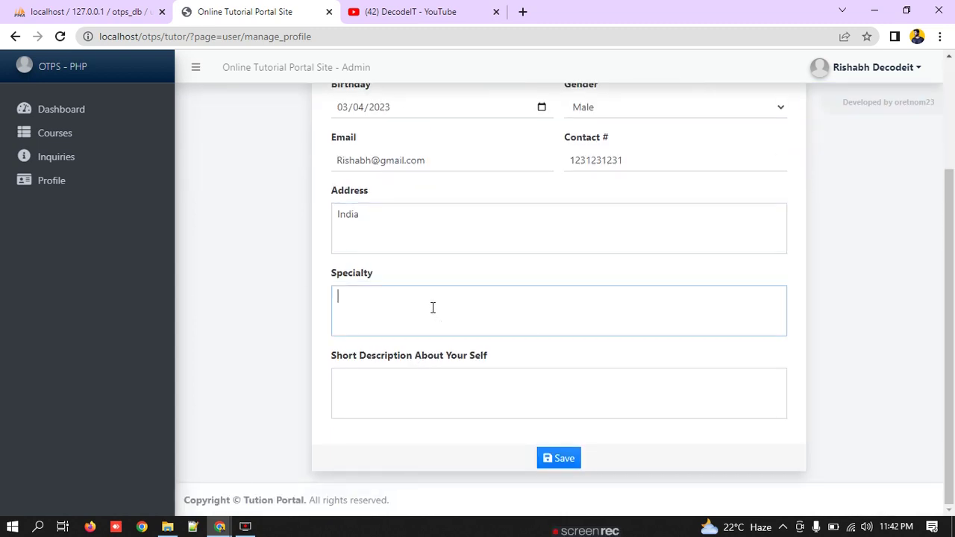
{"action": "key", "text": "ctrl+v"}
{"action": "key", "text": "ctrl+z"}
Step: In phpMyAdmin, browse the tutor_meta, system_info, inquiry_list and course_list tables
{"action": "left_click", "coordinate": [123, 7]}
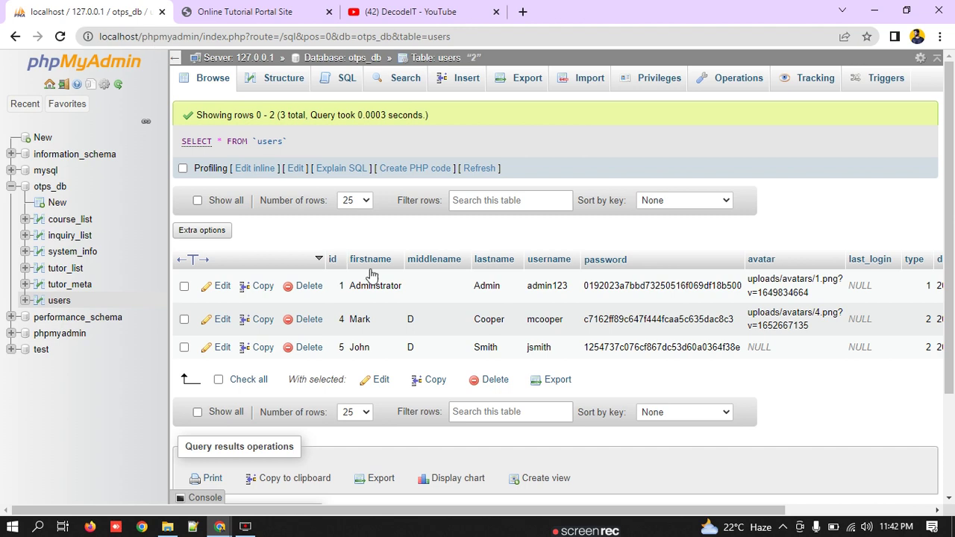
{"action": "left_click", "coordinate": [72, 285]}
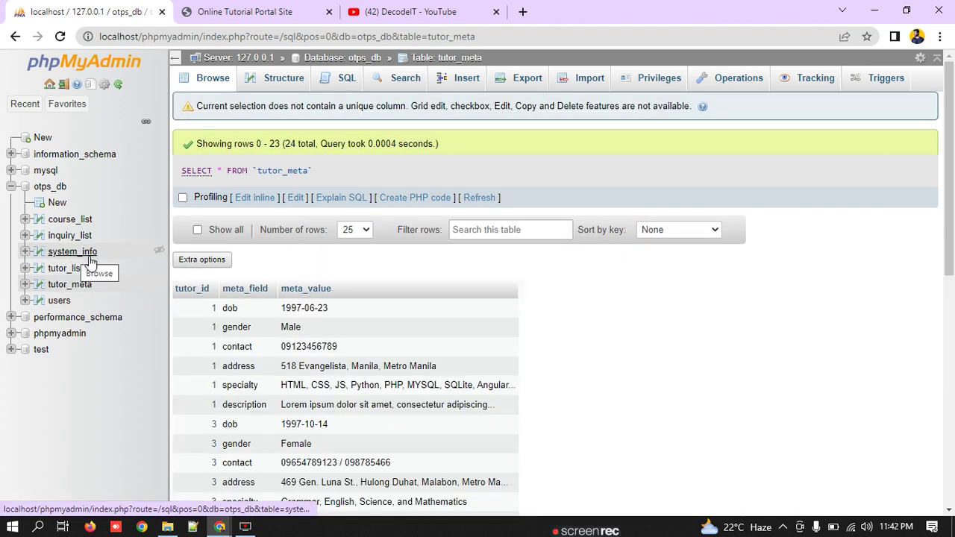
{"action": "left_click", "coordinate": [76, 255]}
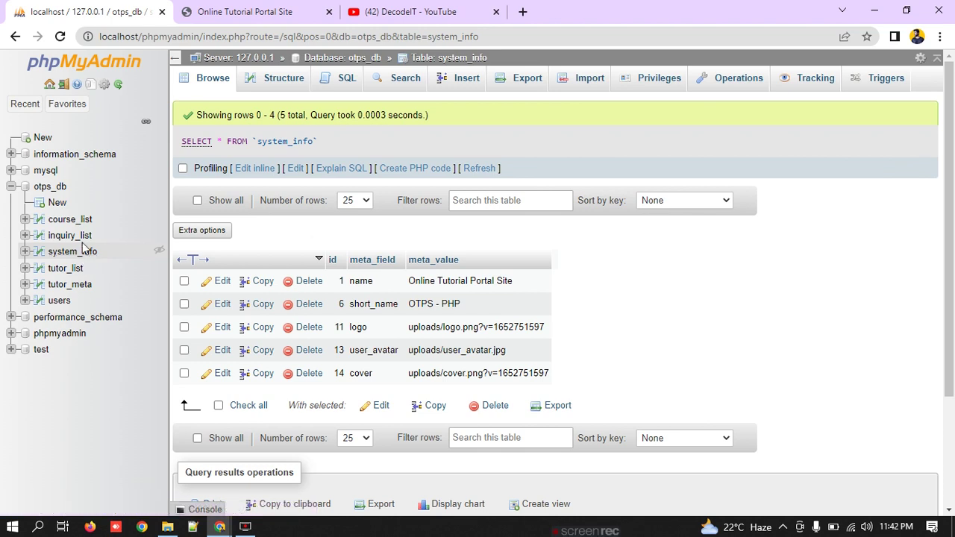
{"action": "left_click", "coordinate": [75, 235]}
{"action": "left_click", "coordinate": [81, 224]}
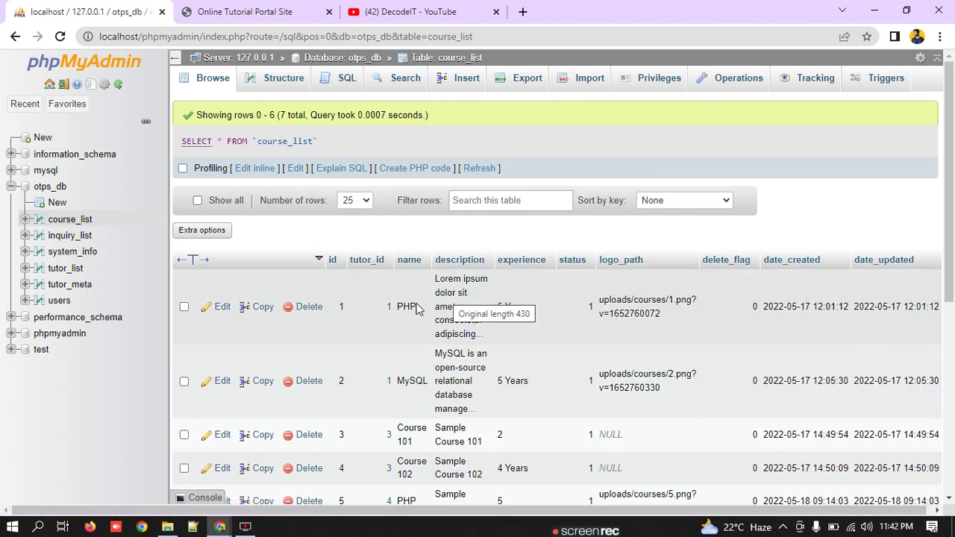
{"action": "scroll", "coordinate": [515, 384], "scroll_direction": "down", "scroll_amount": 4}
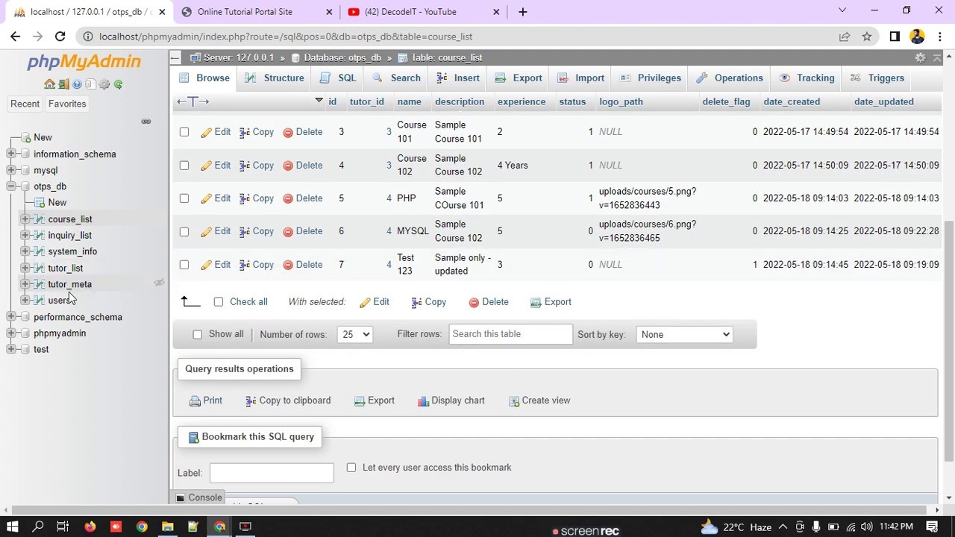
{"action": "left_click", "coordinate": [69, 286]}
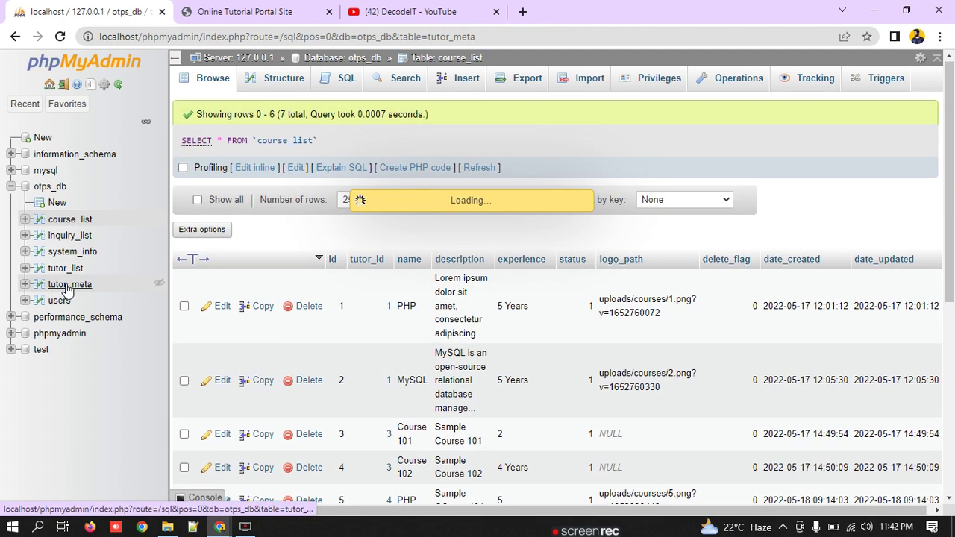
Step: Open the tutor_list table and scroll its results sideways to the creation dates
{"action": "scroll", "coordinate": [320, 348], "scroll_direction": "down", "scroll_amount": 7}
{"action": "scroll", "coordinate": [303, 304], "scroll_direction": "up", "scroll_amount": 4}
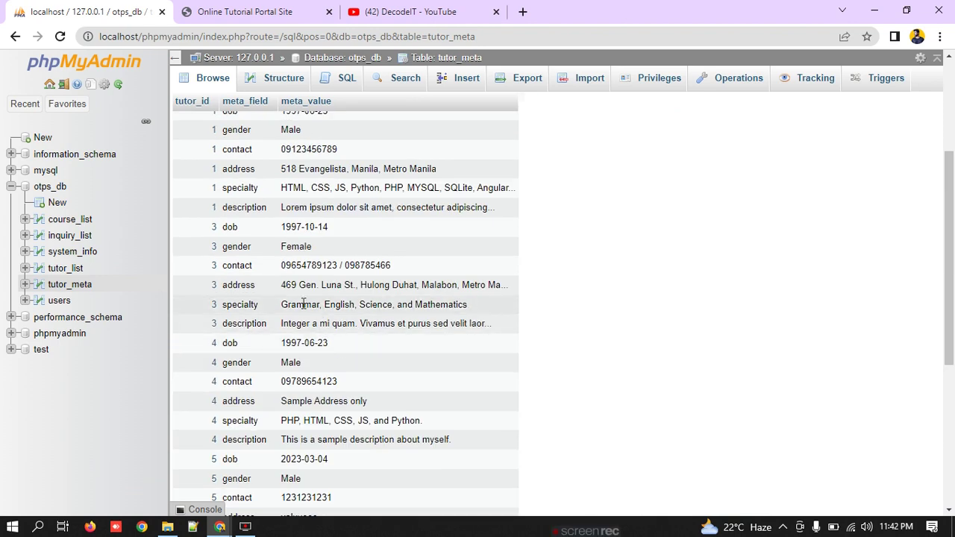
{"action": "scroll", "coordinate": [303, 304], "scroll_direction": "up", "scroll_amount": 3}
{"action": "left_click", "coordinate": [73, 268]}
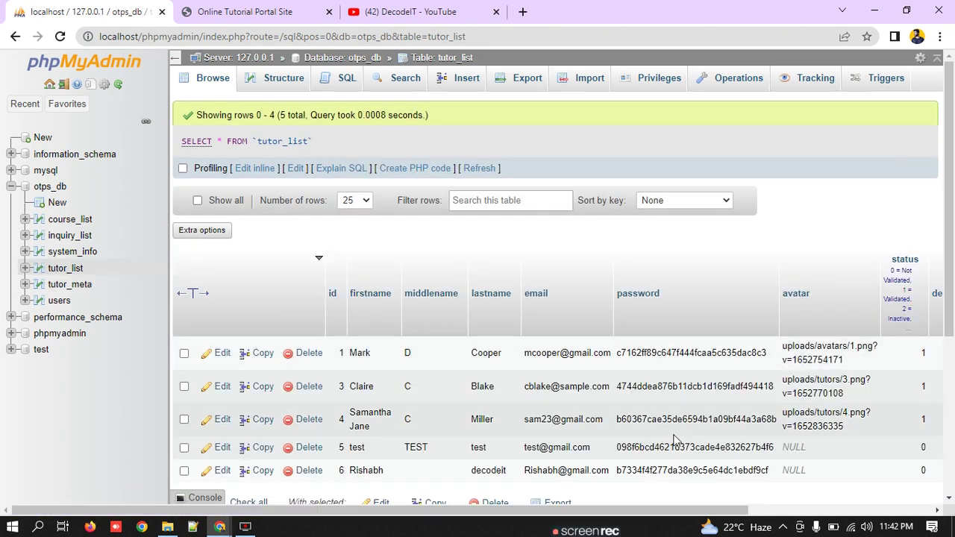
{"action": "scroll", "coordinate": [674, 440], "scroll_direction": "down", "scroll_amount": 4}
{"action": "scroll", "coordinate": [548, 341], "scroll_direction": "up", "scroll_amount": 4}
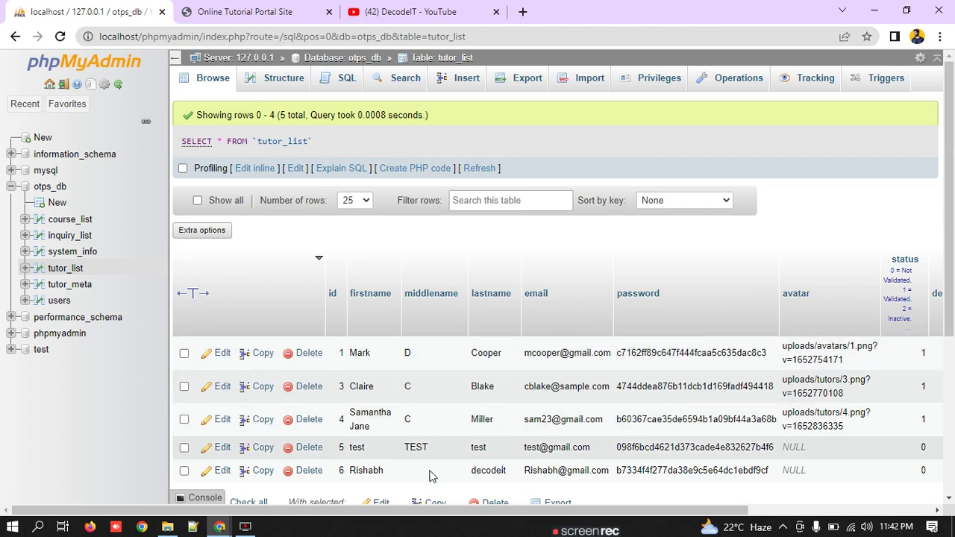
{"action": "left_click_drag", "start_coordinate": [434, 511], "coordinate": [616, 512]}
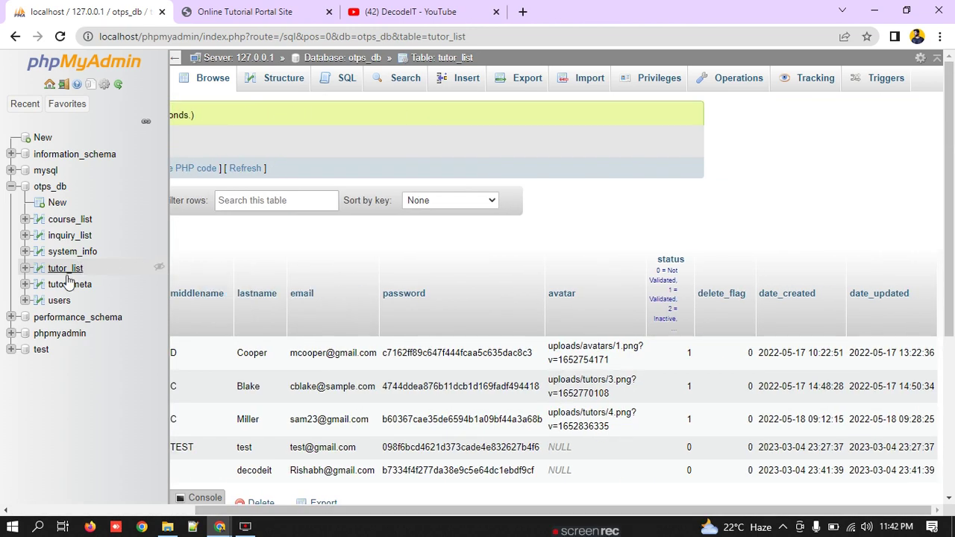
Step: Enter the Specialty list java,Php,Nodejs,C,c++,Andriod on the profile form
{"action": "left_click", "coordinate": [283, 23]}
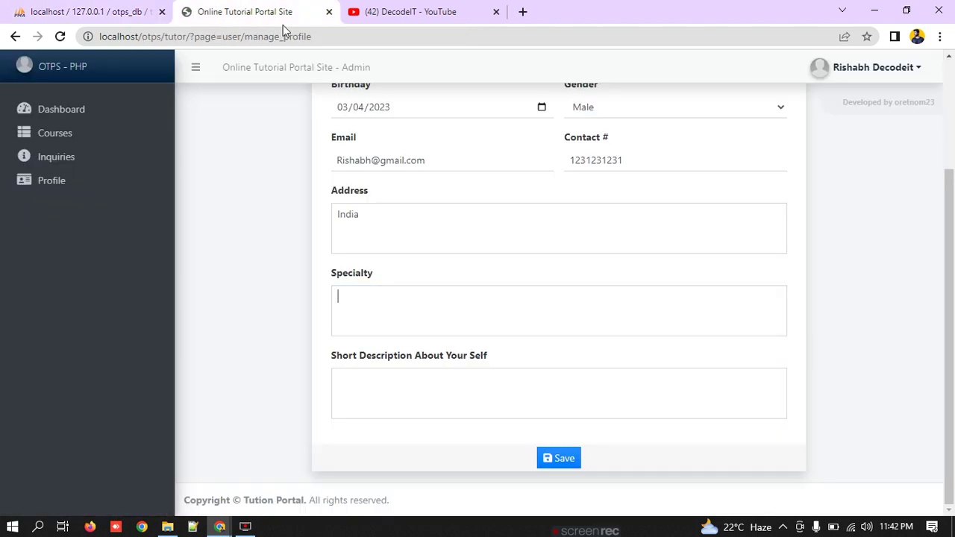
{"action": "type", "text": "java,Php,"}
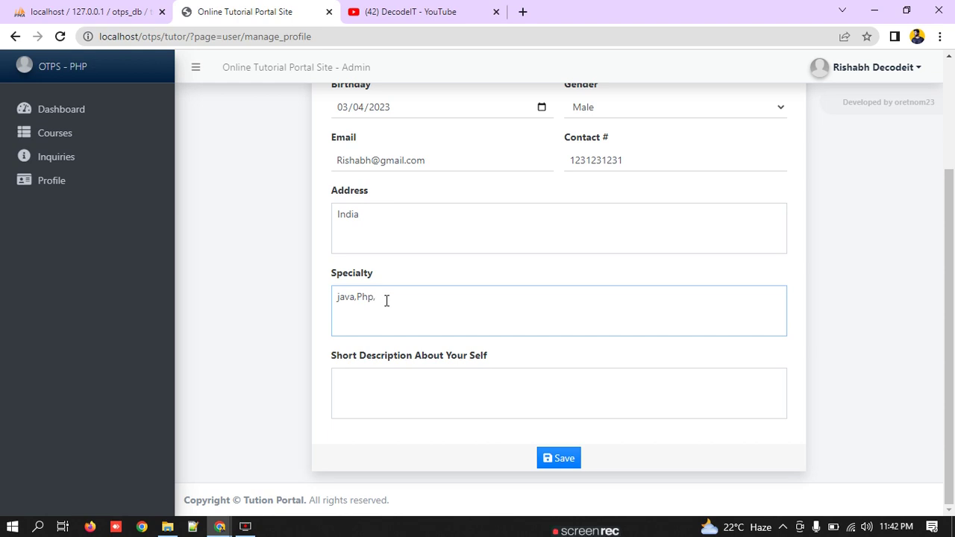
{"action": "type", "text": "Nodejs"}
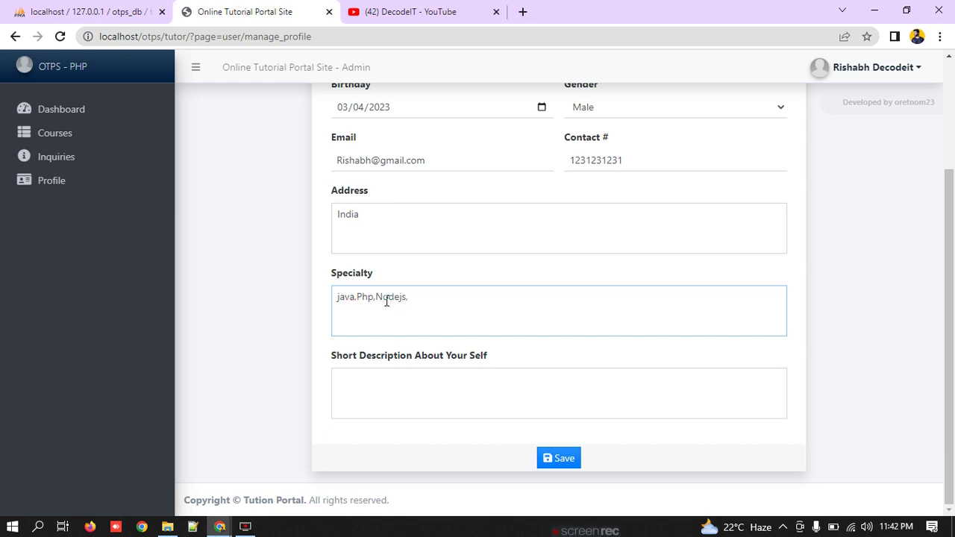
{"action": "type", "text": ",C,c++,Andriod"}
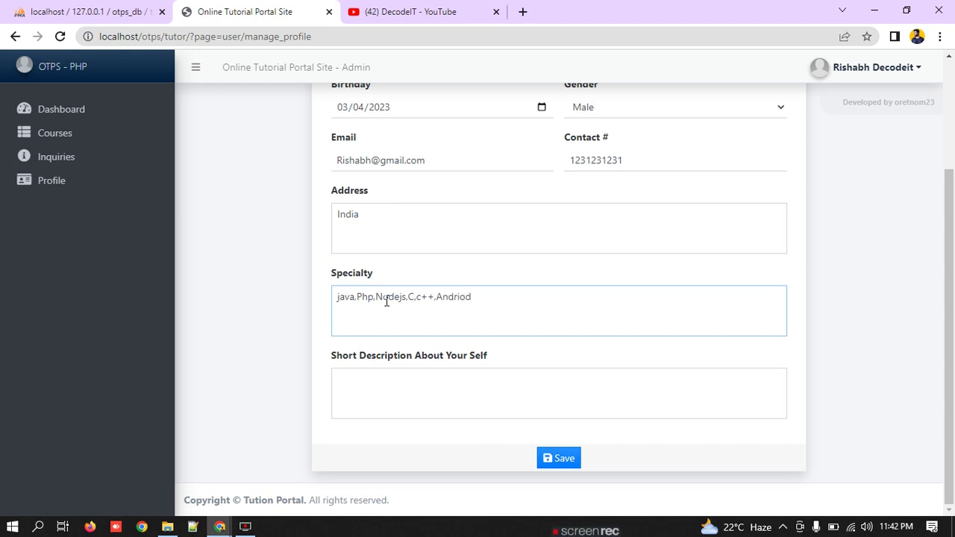
{"action": "left_click_drag", "start_coordinate": [530, 306], "coordinate": [160, 323]}
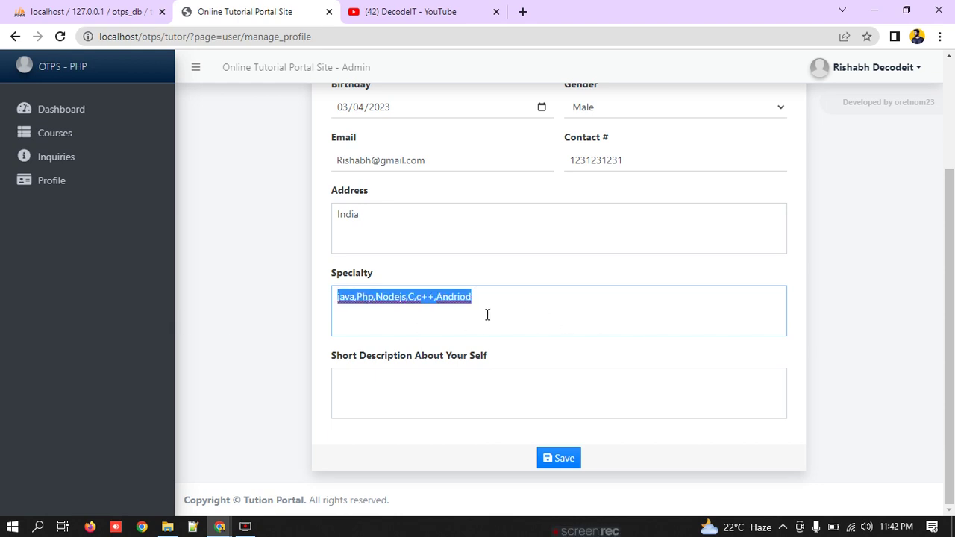
Step: Write the description 'i am a teacher , Xyz', correcting 'techer' by spell-check, and save
{"action": "left_click", "coordinate": [404, 386]}
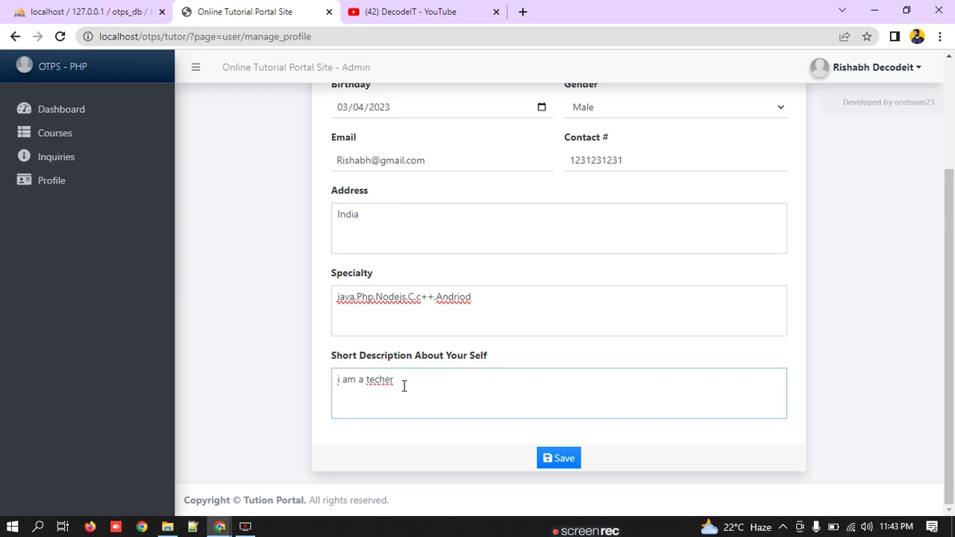
{"action": "right_click", "coordinate": [379, 376]}
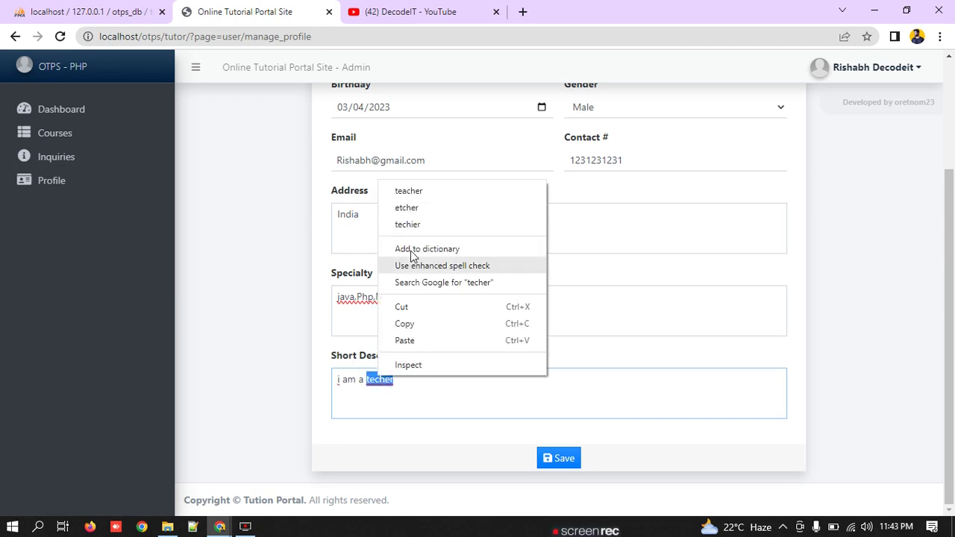
{"action": "left_click", "coordinate": [431, 196]}
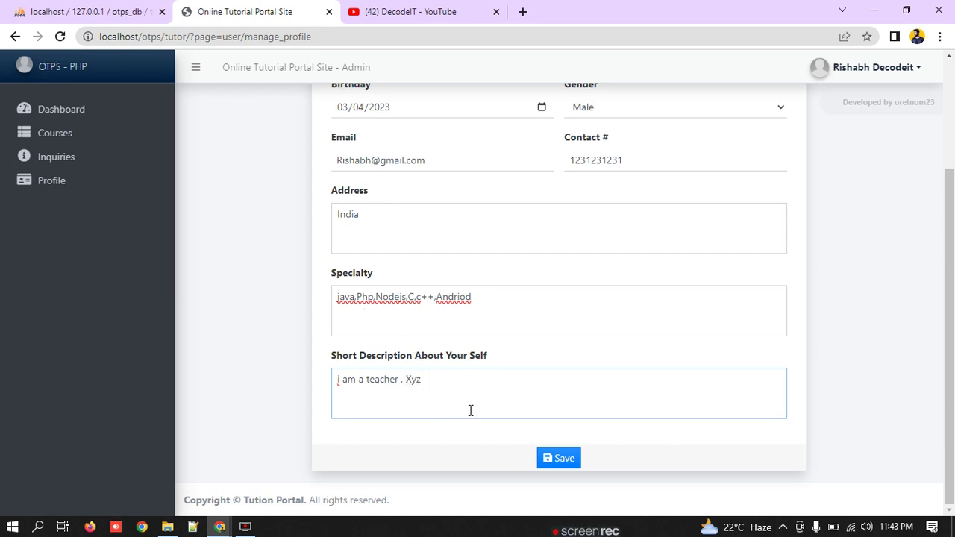
{"action": "left_click", "coordinate": [571, 460]}
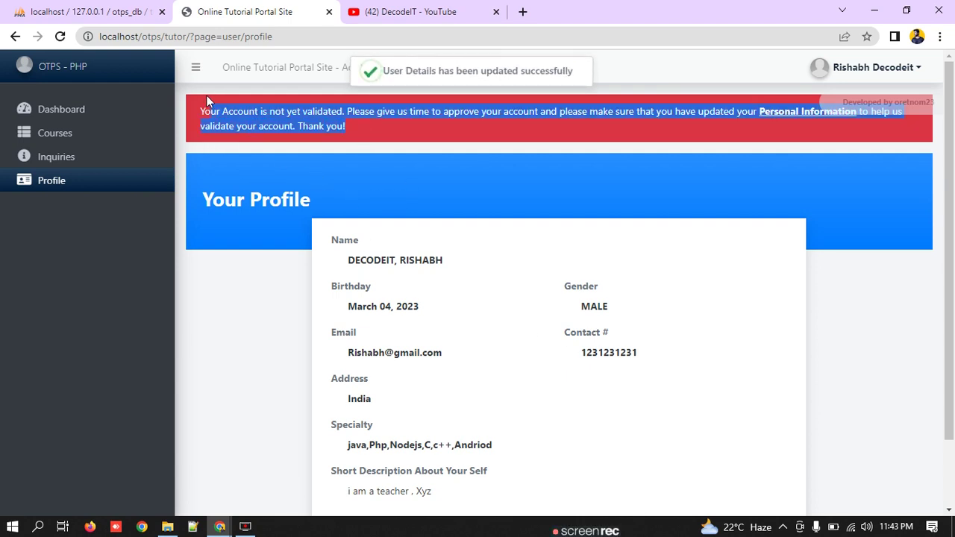
Step: Review the saved profile and highlight its Specialty value
{"action": "left_click", "coordinate": [565, 147]}
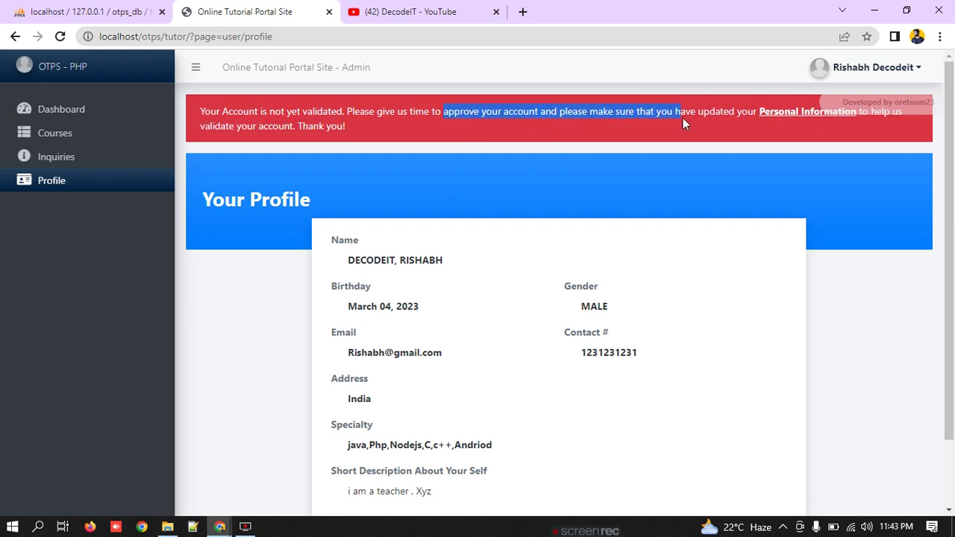
{"action": "scroll", "coordinate": [656, 246], "scroll_direction": "down", "scroll_amount": 2}
{"action": "scroll", "coordinate": [635, 298], "scroll_direction": "up", "scroll_amount": 2}
{"action": "scroll", "coordinate": [634, 304], "scroll_direction": "down", "scroll_amount": 2}
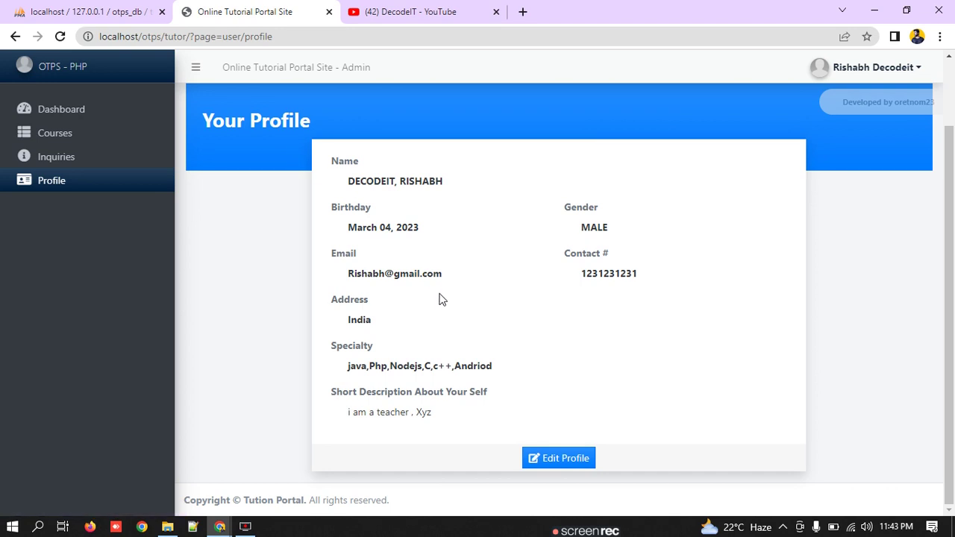
{"action": "left_click_drag", "start_coordinate": [501, 366], "coordinate": [326, 382]}
{"action": "scroll", "coordinate": [130, 236], "scroll_direction": "up", "scroll_amount": 2}
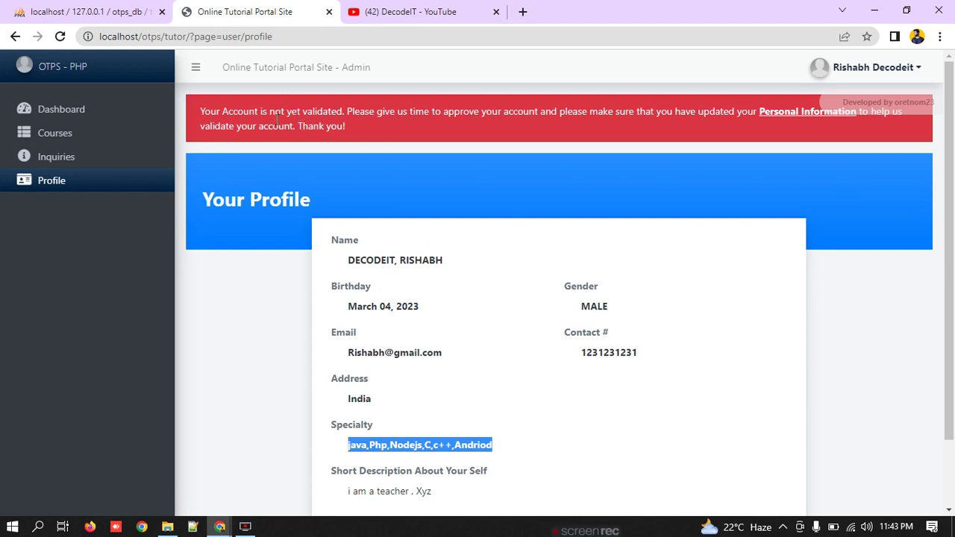
Step: View the tutor dashboard's Inactive Courses and Inquiries counters, then go to Courses
{"action": "left_click", "coordinate": [75, 113]}
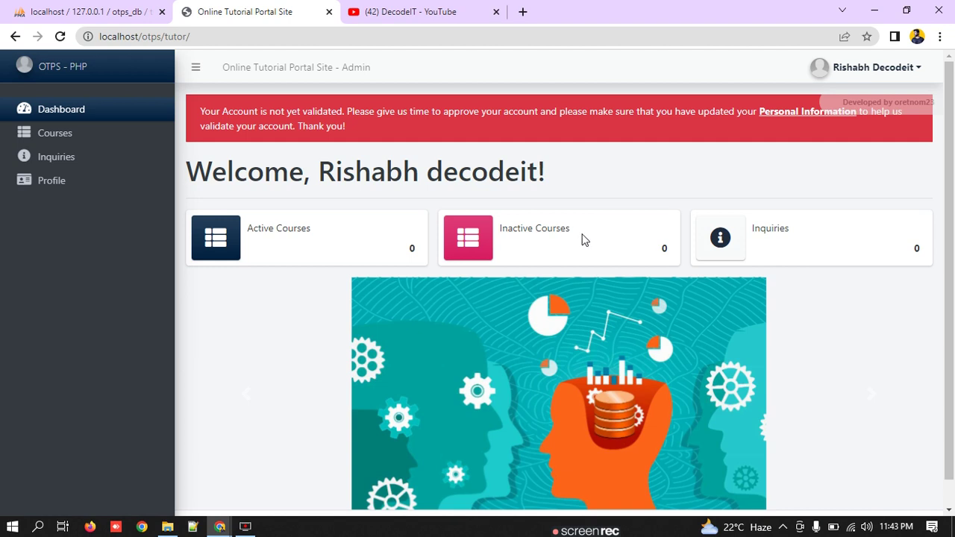
{"action": "left_click_drag", "start_coordinate": [574, 237], "coordinate": [459, 243]}
{"action": "left_click_drag", "start_coordinate": [841, 230], "coordinate": [715, 248]}
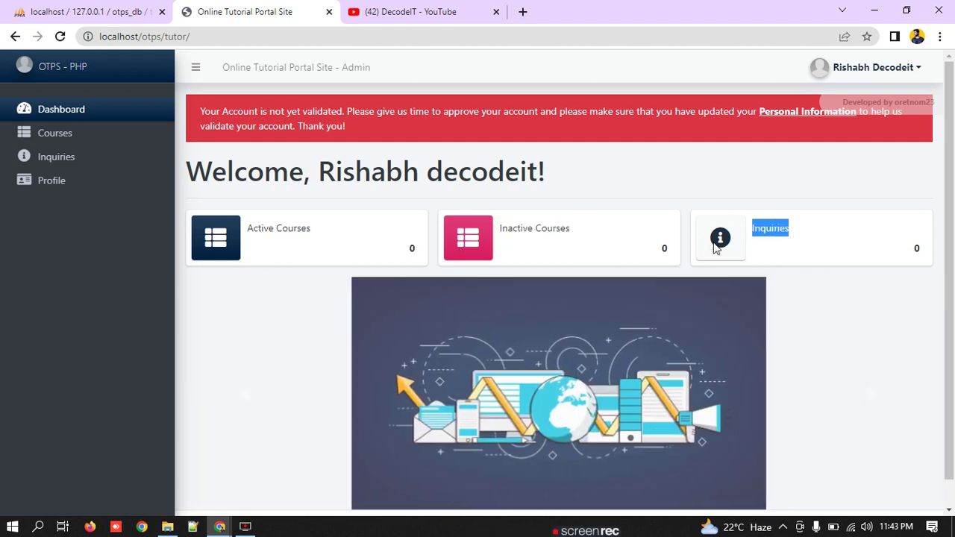
{"action": "scroll", "coordinate": [673, 223], "scroll_direction": "down", "scroll_amount": 1}
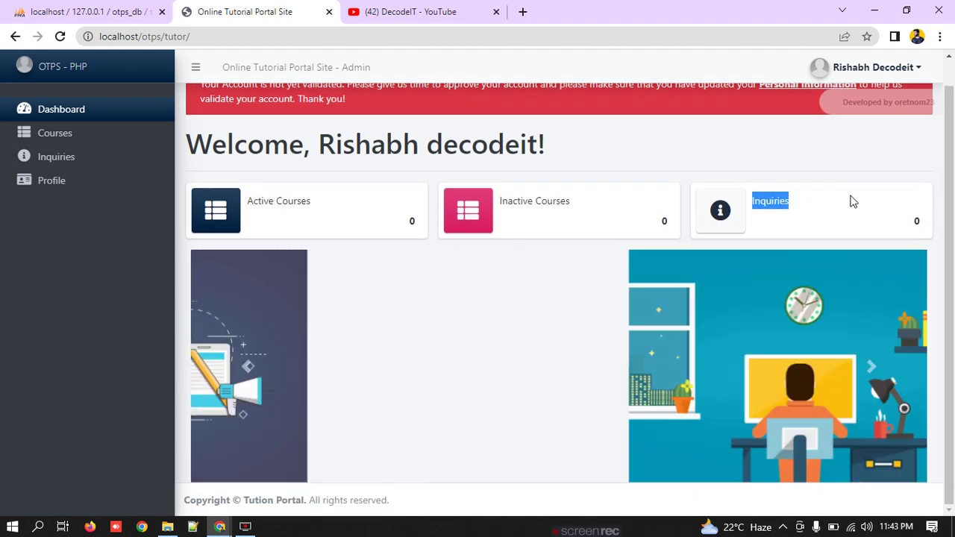
{"action": "scroll", "coordinate": [305, 196], "scroll_direction": "up", "scroll_amount": 1}
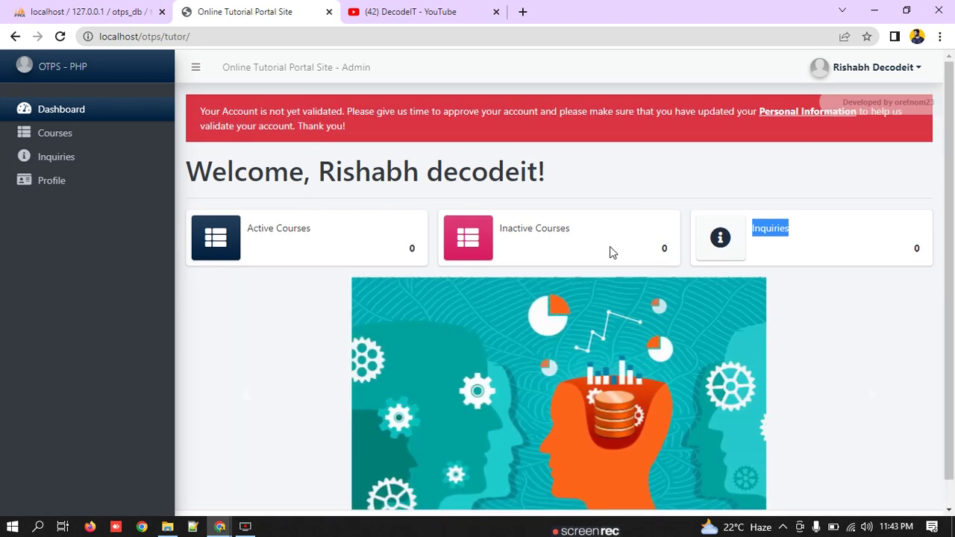
{"action": "scroll", "coordinate": [626, 374], "scroll_direction": "down", "scroll_amount": 1}
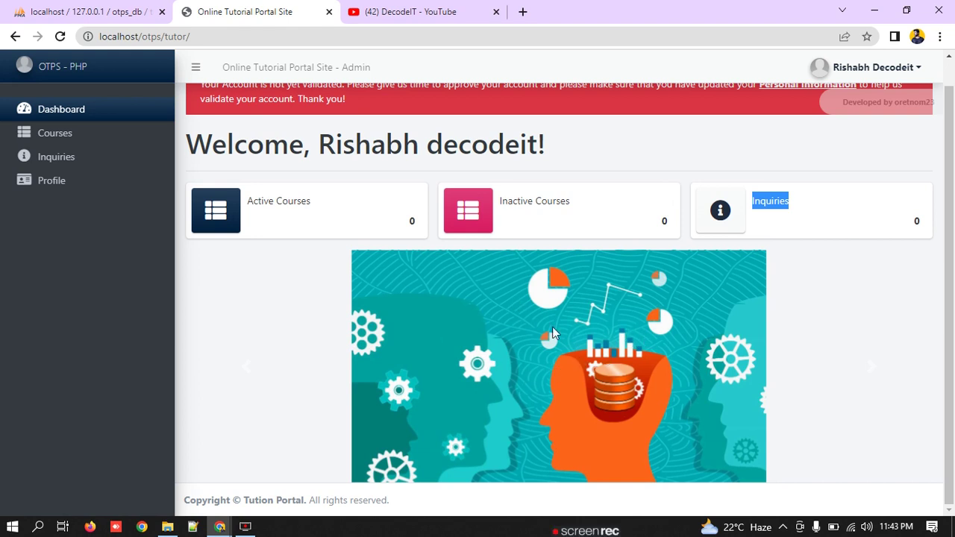
{"action": "left_click", "coordinate": [92, 136]}
Step: Start a new course named Fun Study, description Fun Study, experience 3
{"action": "left_click", "coordinate": [932, 176]}
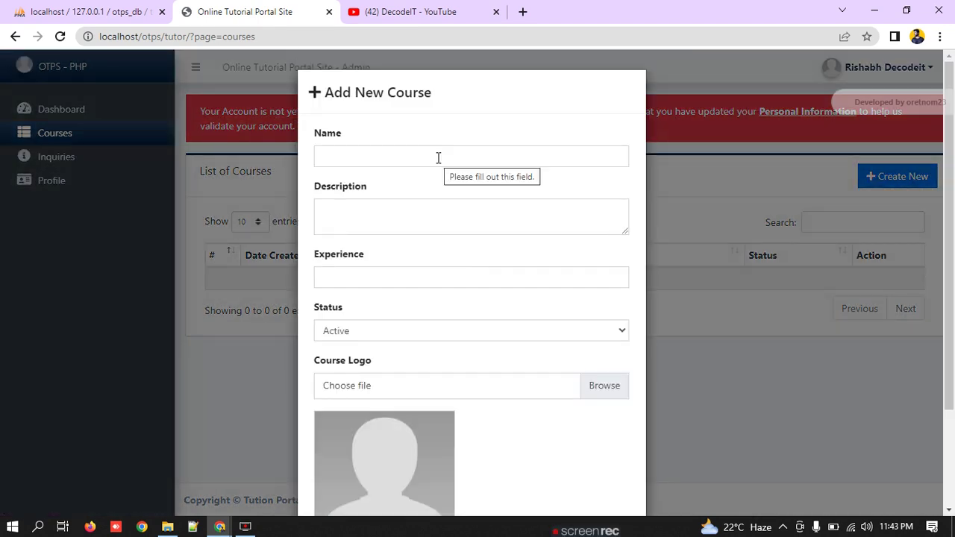
{"action": "left_click", "coordinate": [439, 157]}
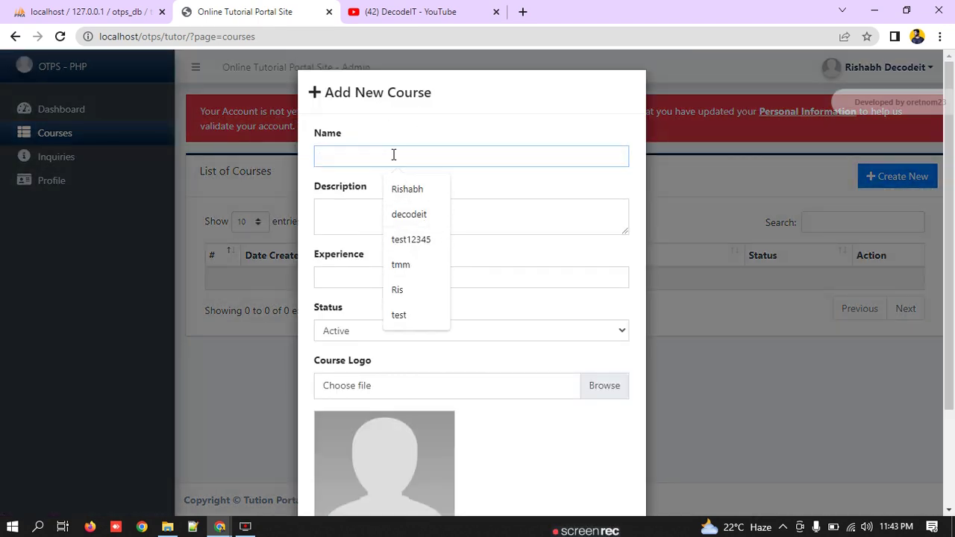
{"action": "type", "text": "Fu"}
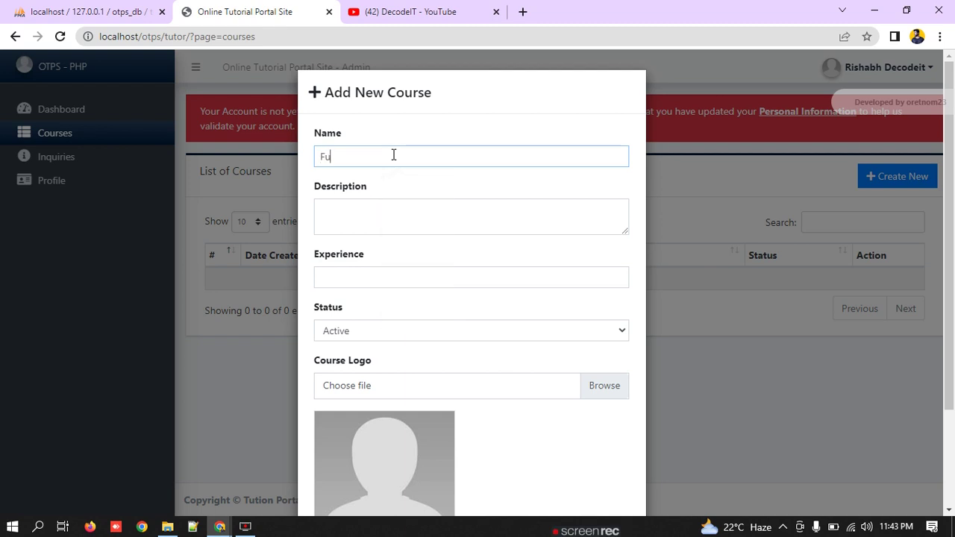
{"action": "type", "text": "n Stoudy"}
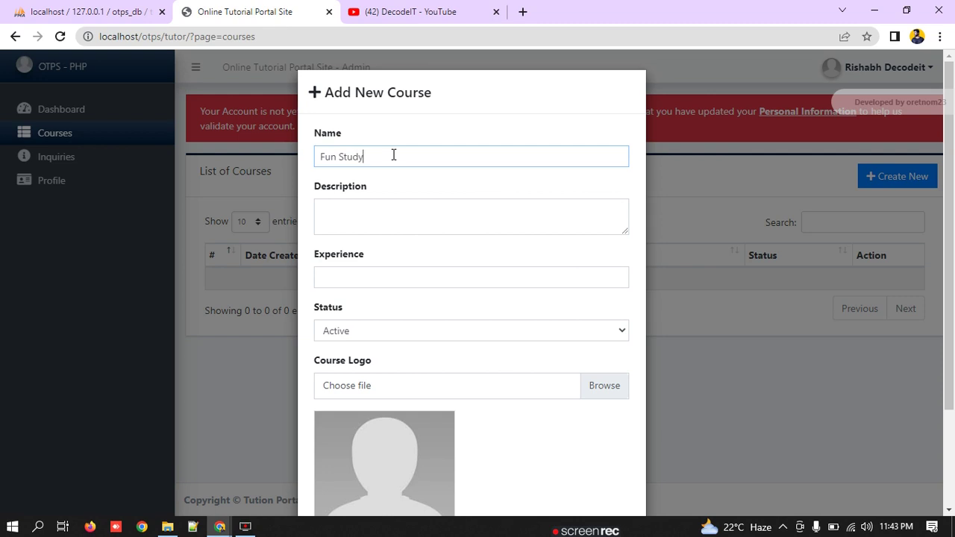
{"action": "left_click_drag", "start_coordinate": [386, 185], "coordinate": [215, 162]}
{"action": "key", "text": "ctrl+c"}
{"action": "left_click", "coordinate": [352, 203]}
{"action": "left_click", "coordinate": [355, 206]}
{"action": "key", "text": "ctrl+v"}
{"action": "left_click", "coordinate": [377, 269]}
{"action": "type", "text": "3"}
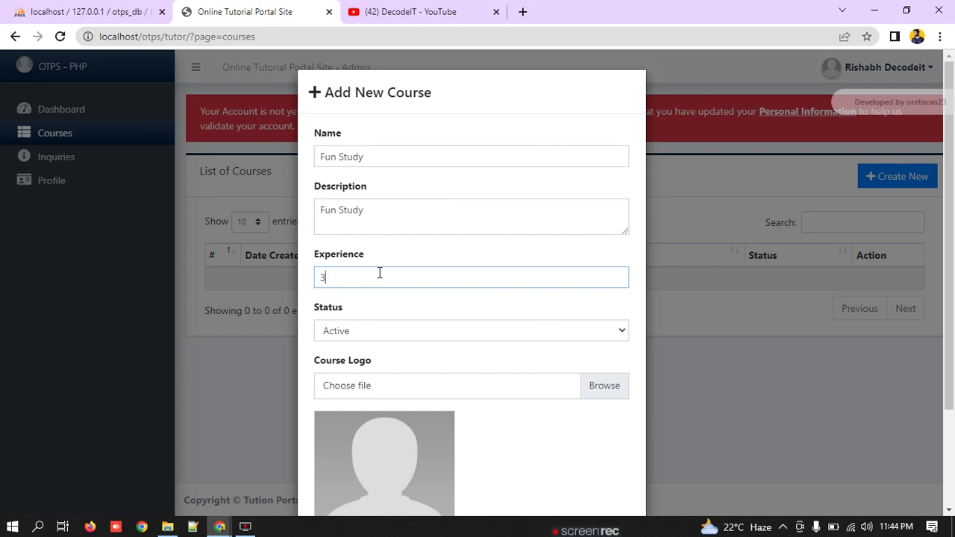
Step: Set status Active, attach the Now playing logo, save the course and reload the list
{"action": "left_click", "coordinate": [365, 333]}
{"action": "left_click", "coordinate": [366, 351]}
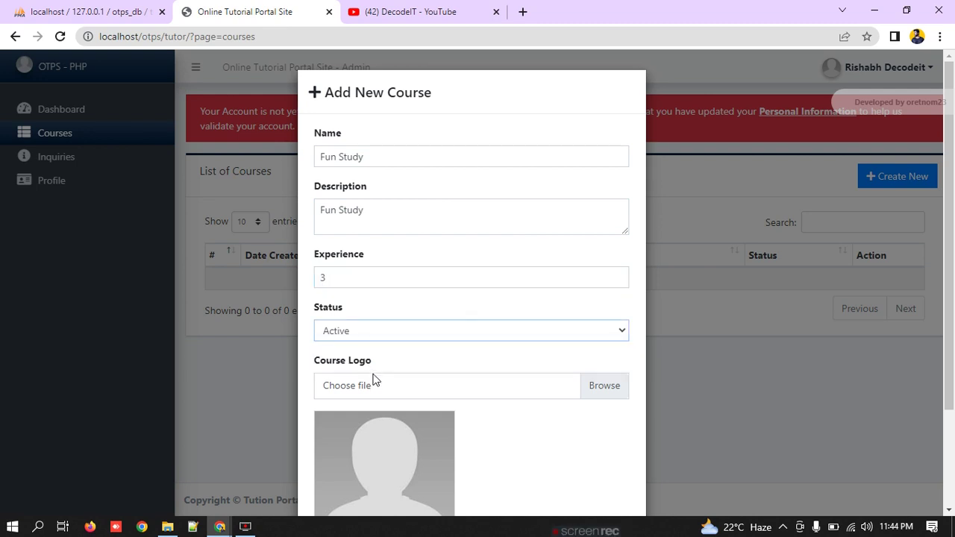
{"action": "left_click", "coordinate": [378, 385]}
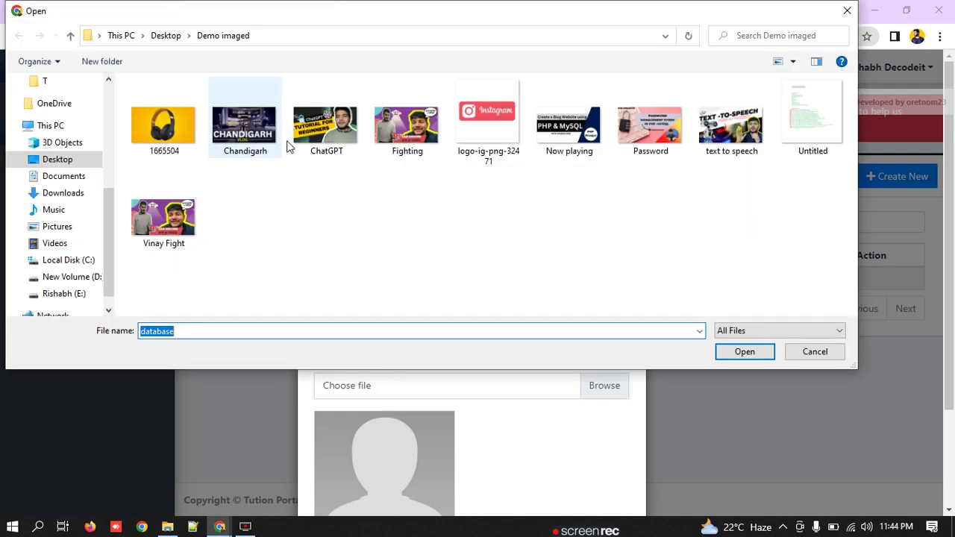
{"action": "left_click", "coordinate": [575, 142]}
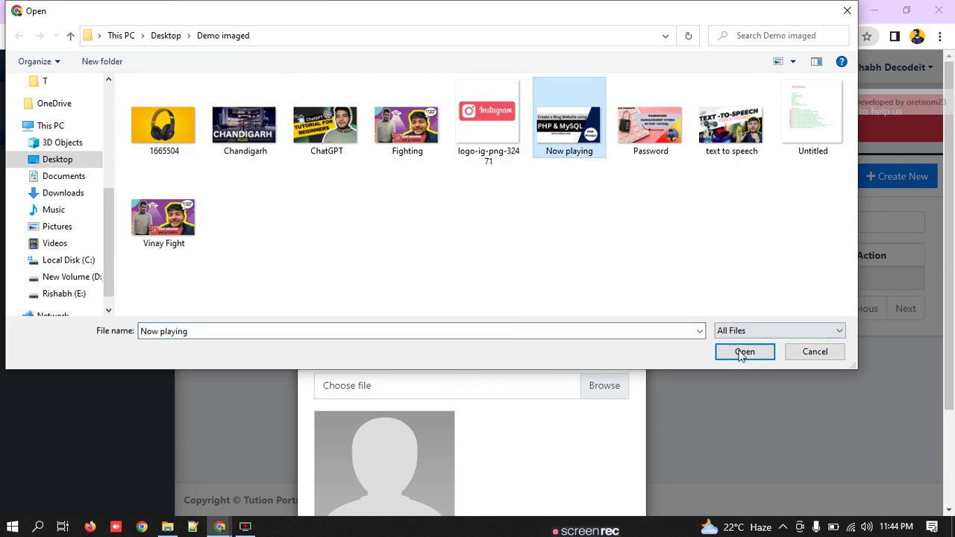
{"action": "left_click", "coordinate": [744, 351]}
{"action": "scroll", "coordinate": [633, 367], "scroll_direction": "down", "scroll_amount": 2}
{"action": "left_click", "coordinate": [564, 473]}
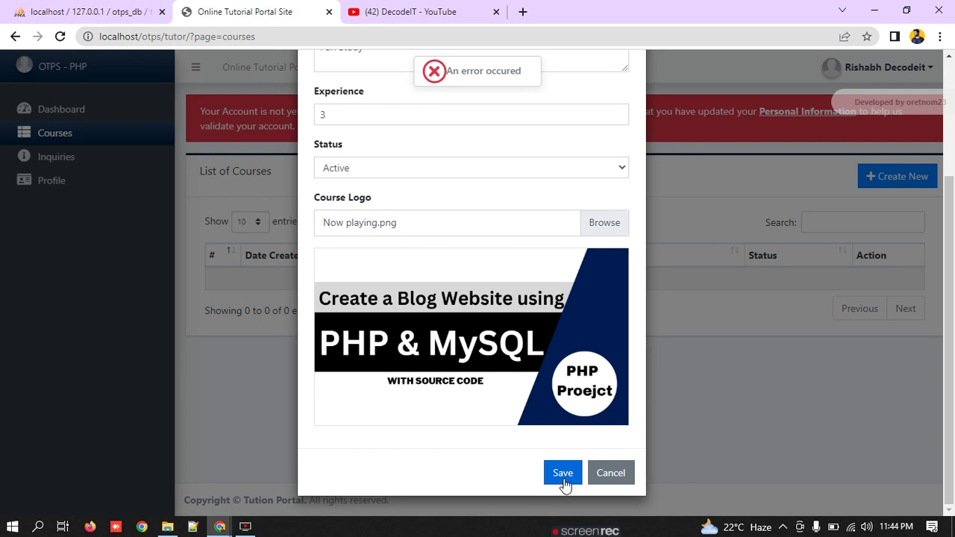
{"action": "left_click", "coordinate": [563, 477]}
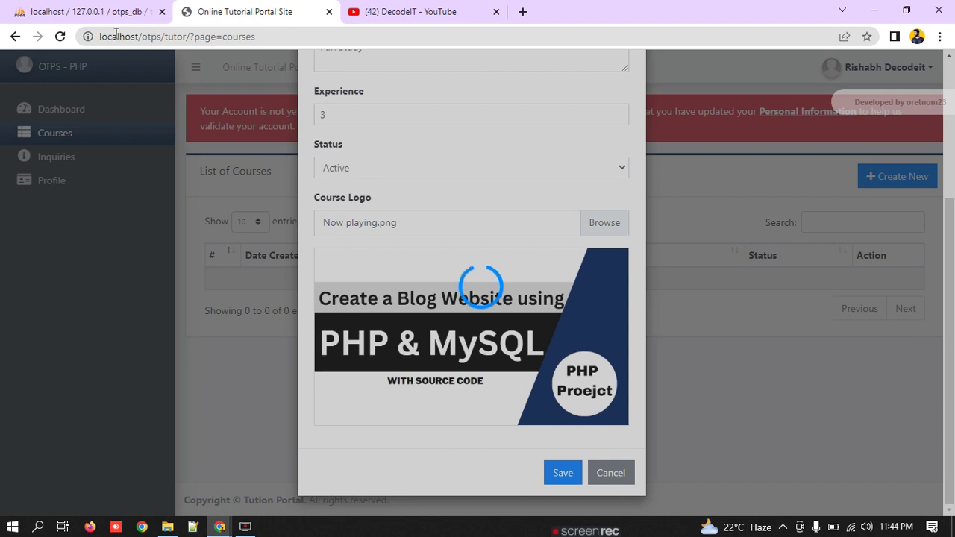
{"action": "left_click", "coordinate": [60, 36]}
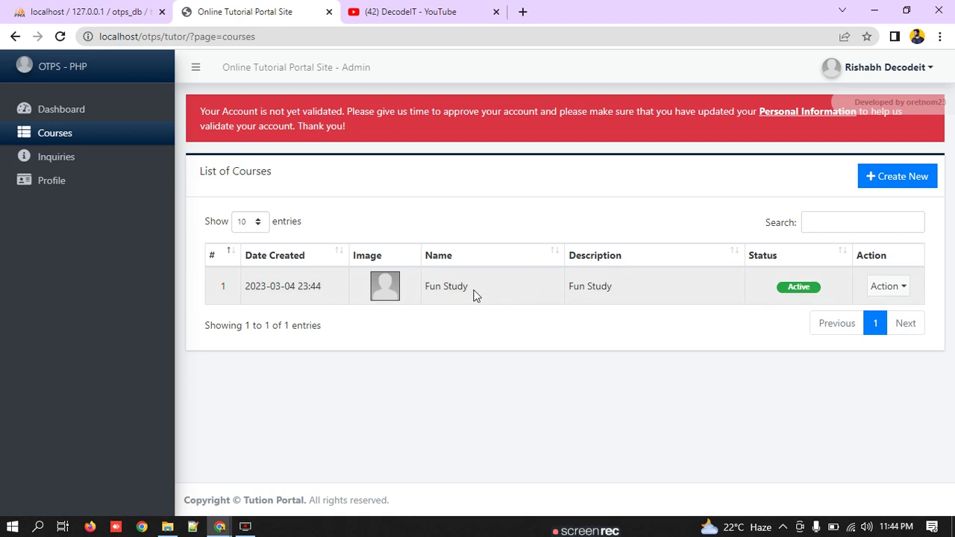
Step: Glance at Inquiries, then start a new course with name and description INDIA FUN
{"action": "left_click", "coordinate": [96, 158]}
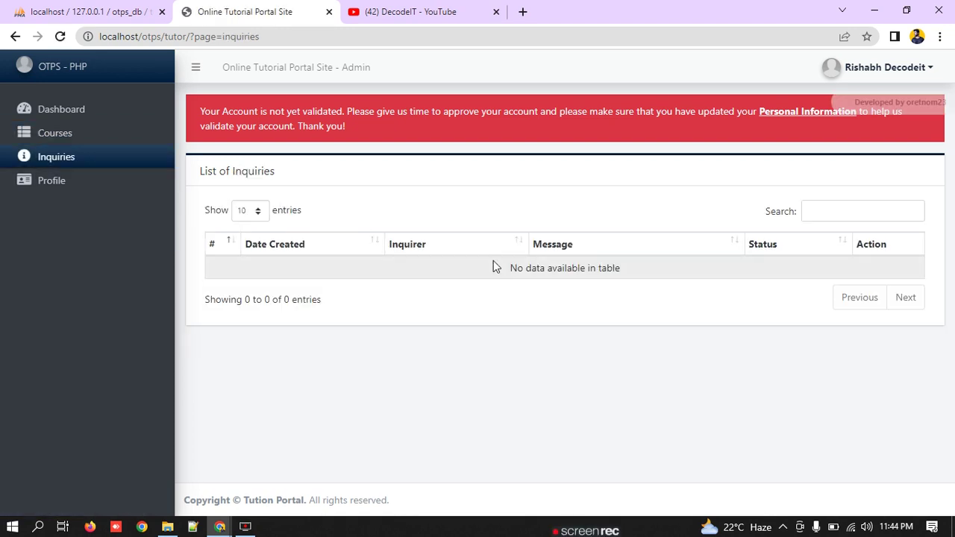
{"action": "left_click", "coordinate": [52, 134]}
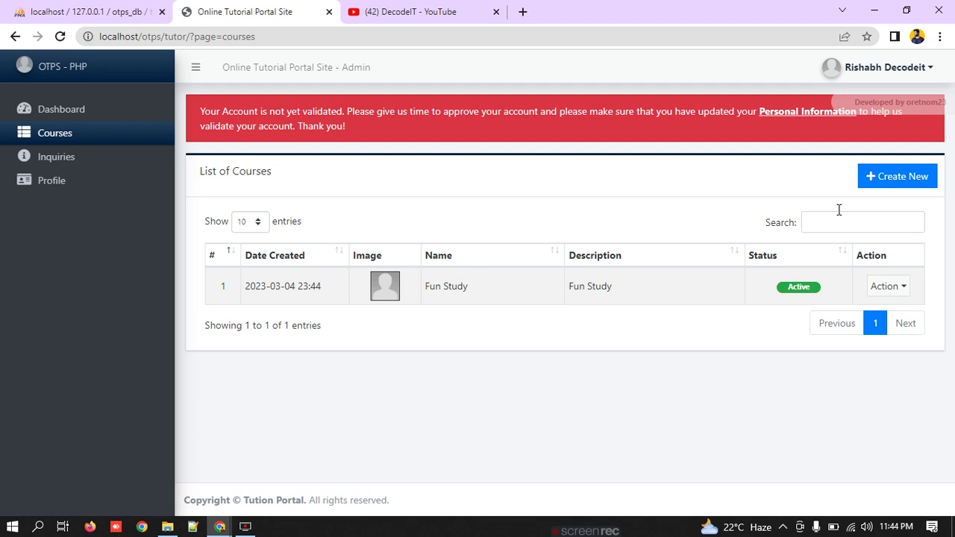
{"action": "left_click", "coordinate": [898, 179]}
{"action": "left_click", "coordinate": [399, 158]}
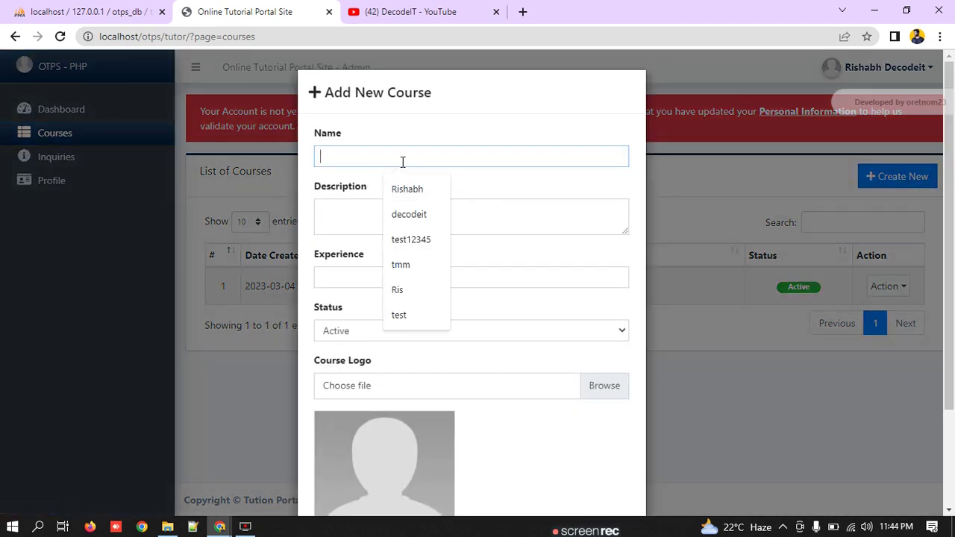
{"action": "type", "text": "("}
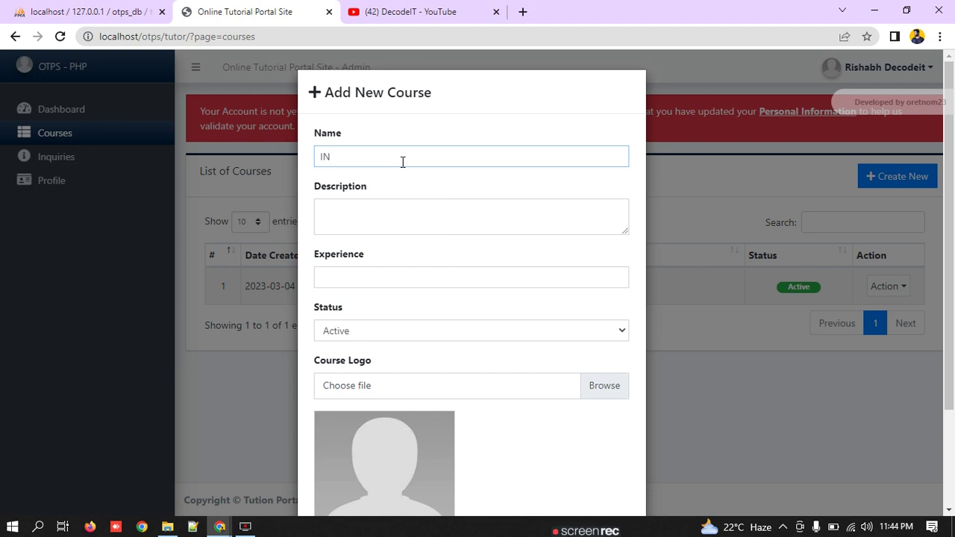
{"action": "type", "text": "NDIA FUN"}
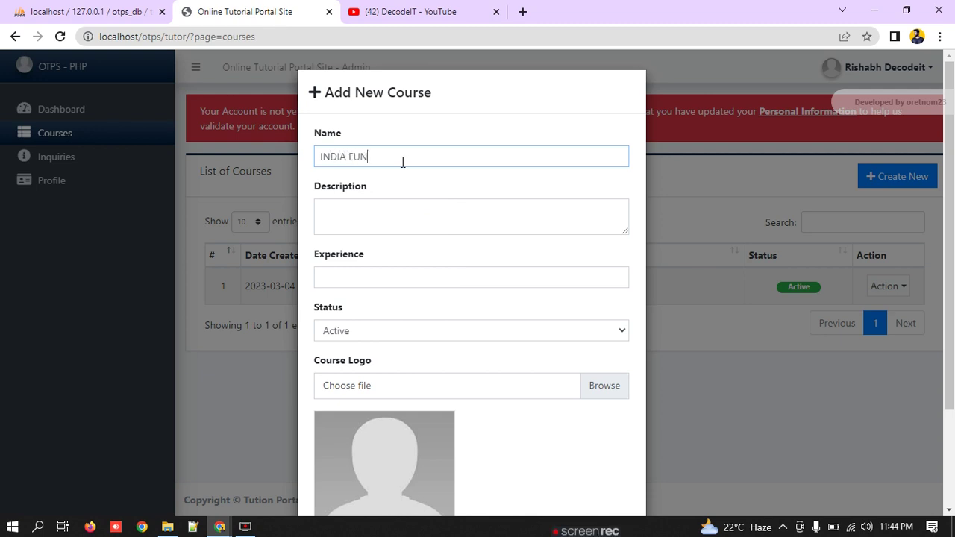
{"action": "key", "text": "ctrl+a"}
{"action": "key", "text": "ctrl+c"}
{"action": "left_click", "coordinate": [413, 217]}
{"action": "key", "text": "ctrl+v"}
Step: Give INDIA FUN experience 2 and status Inactive, and save the course
{"action": "left_click", "coordinate": [378, 281]}
{"action": "type", "text": "2"}
{"action": "left_click", "coordinate": [393, 334]}
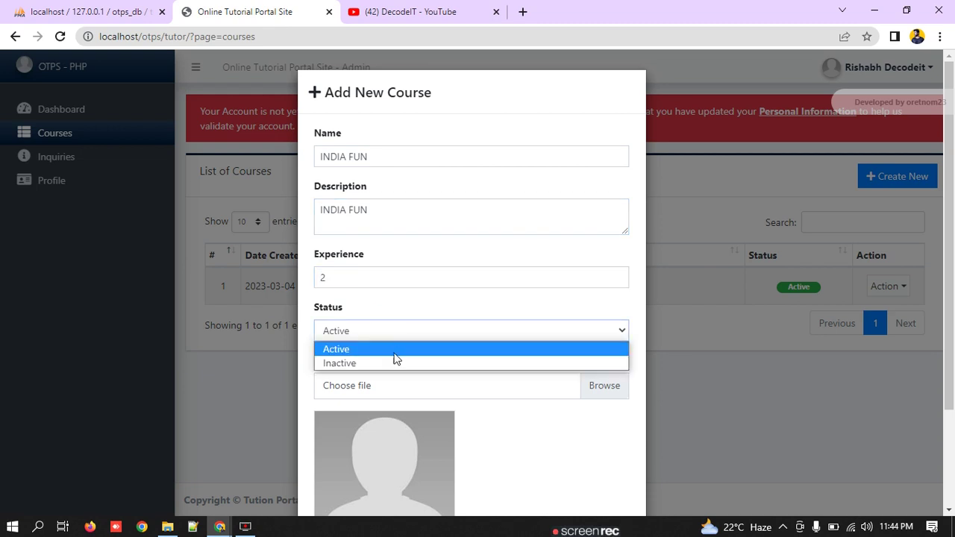
{"action": "left_click", "coordinate": [391, 363]}
{"action": "scroll", "coordinate": [535, 384], "scroll_direction": "down", "scroll_amount": 2}
{"action": "left_click", "coordinate": [561, 475]}
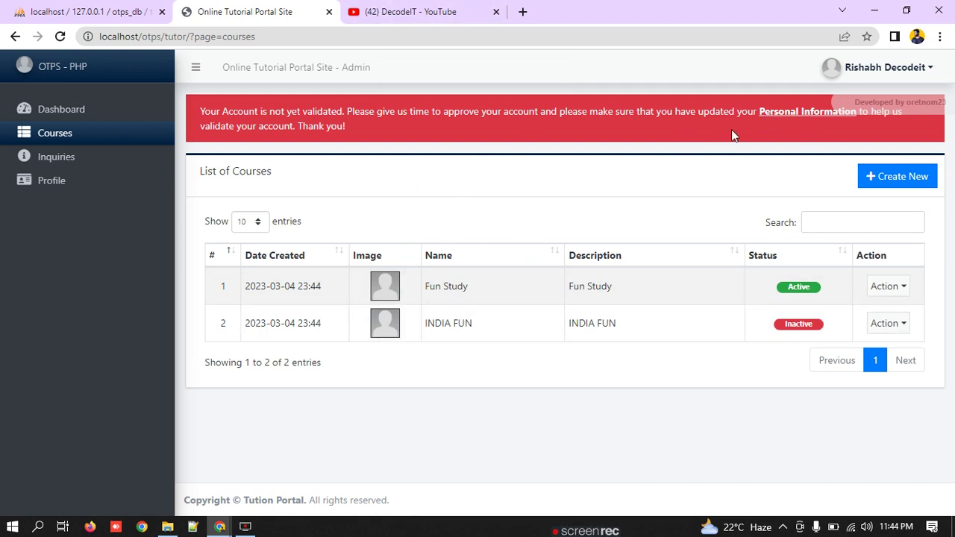
{"action": "left_click_drag", "start_coordinate": [757, 112], "coordinate": [858, 111]}
{"action": "left_click", "coordinate": [940, 36]}
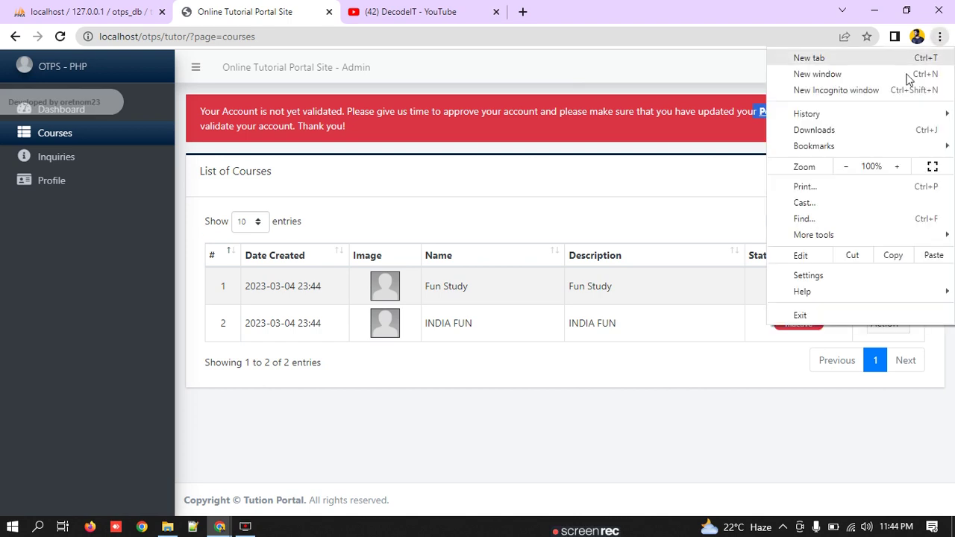
{"action": "left_click", "coordinate": [220, 527]}
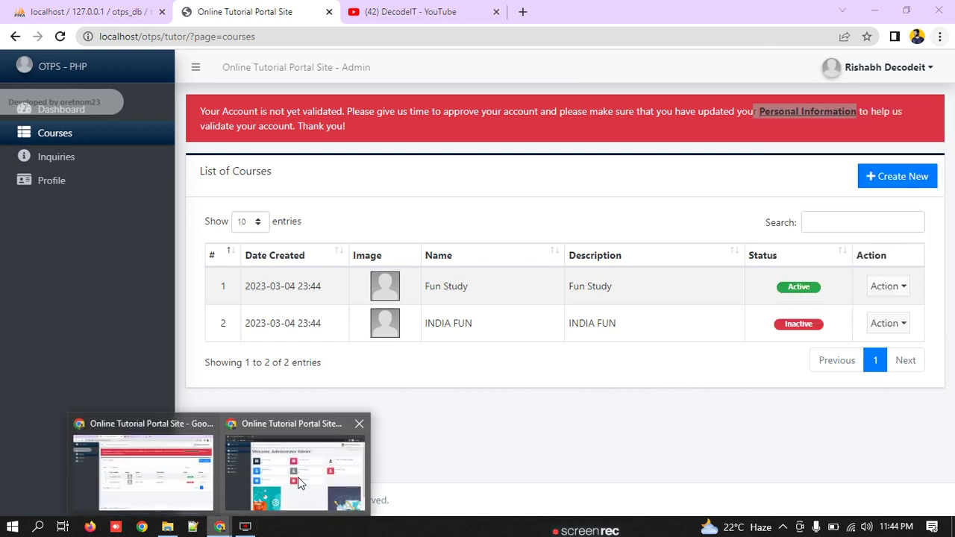
{"action": "left_click", "coordinate": [294, 456]}
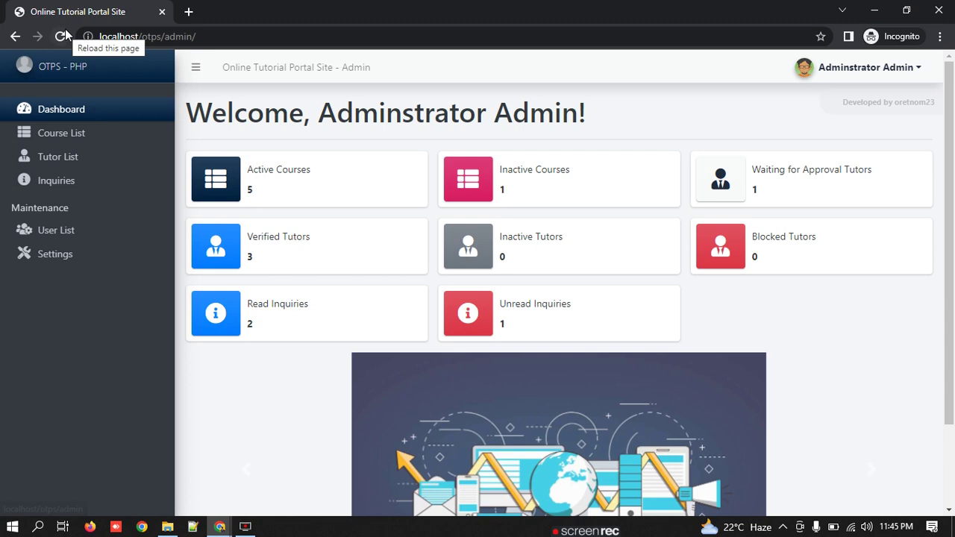
{"action": "left_click", "coordinate": [103, 111]}
{"action": "triple_click", "coordinate": [759, 170]}
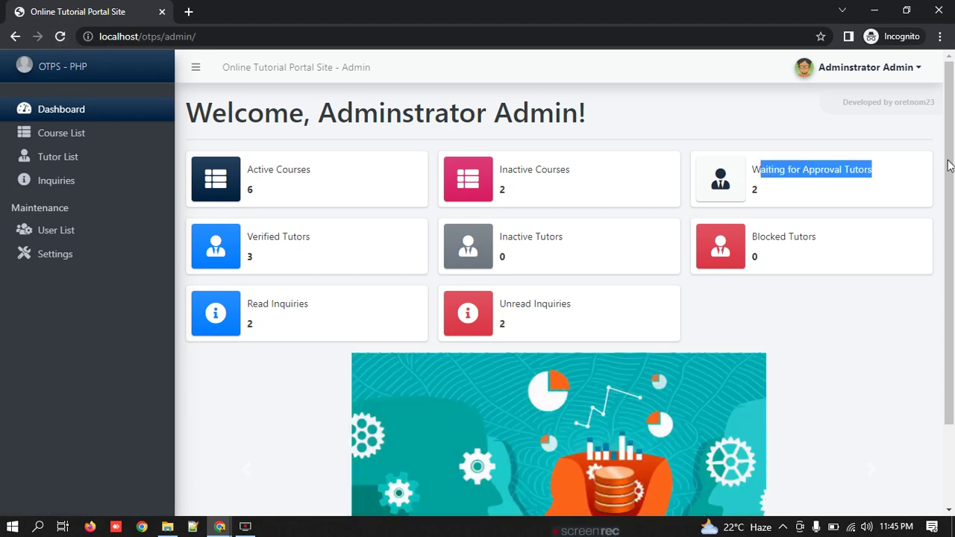
{"action": "left_click", "coordinate": [842, 190]}
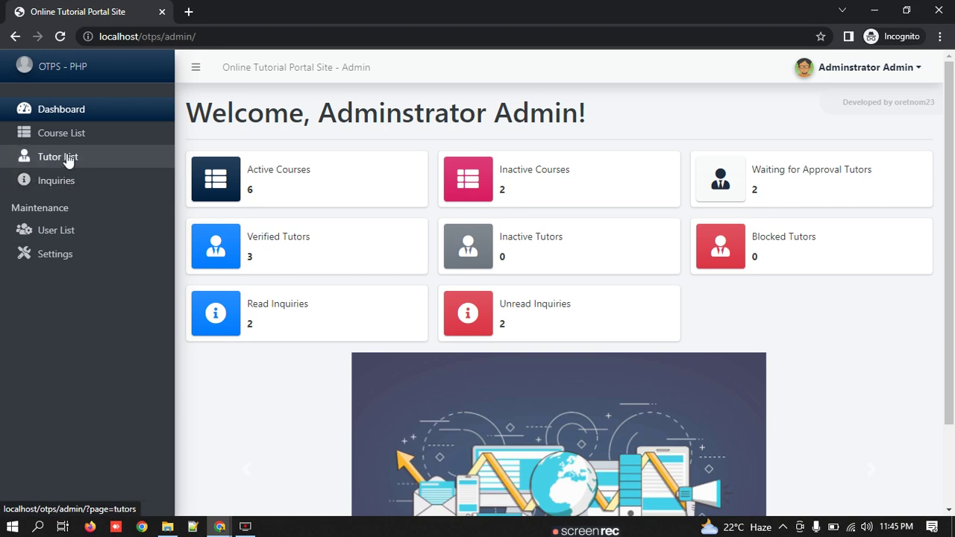
{"action": "left_click", "coordinate": [52, 234]}
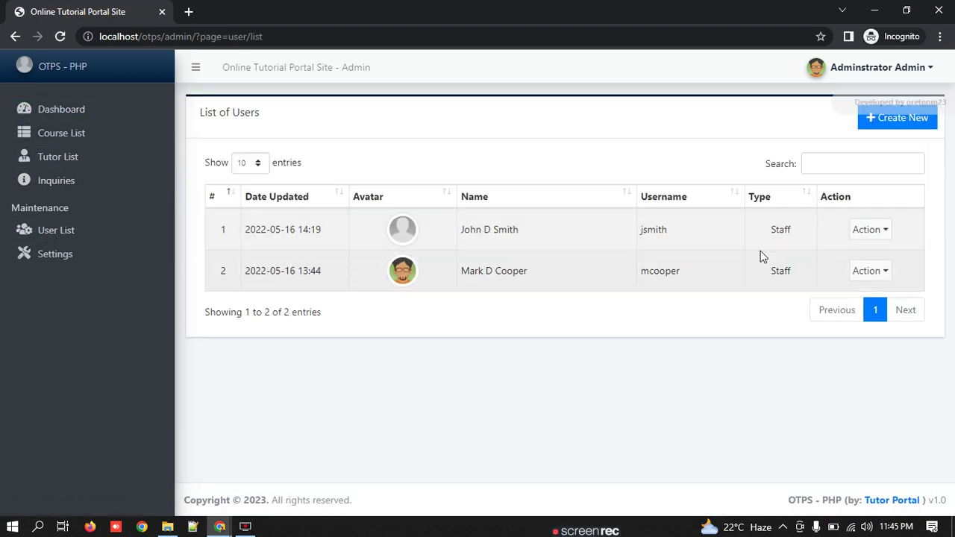
{"action": "left_click", "coordinate": [85, 185]}
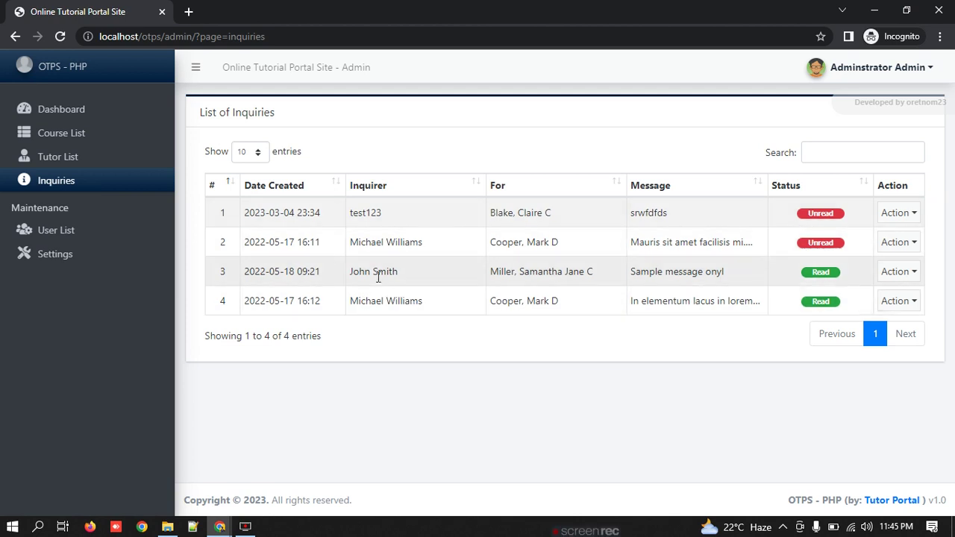
{"action": "left_click", "coordinate": [39, 157]}
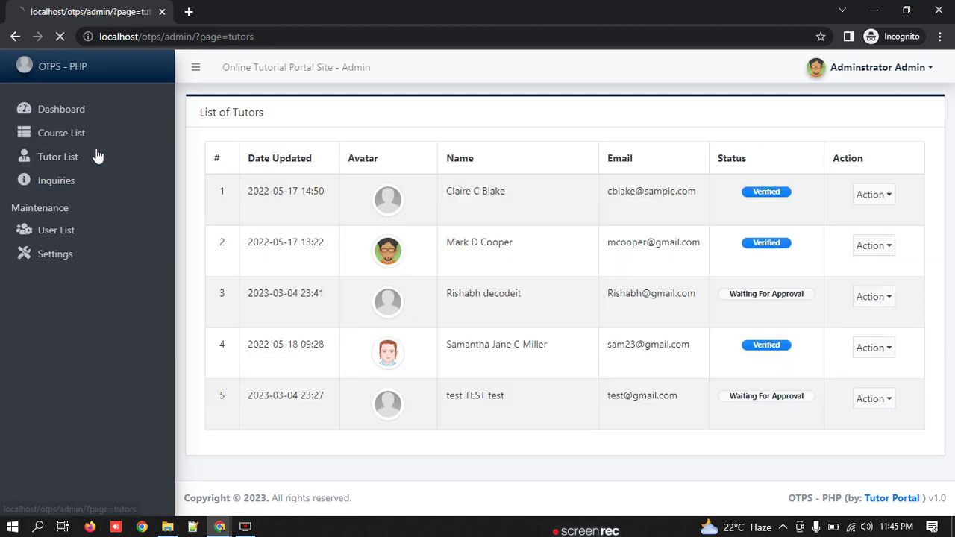
{"action": "left_click_drag", "start_coordinate": [755, 302], "coordinate": [805, 309]}
{"action": "left_click_drag", "start_coordinate": [727, 396], "coordinate": [809, 388]}
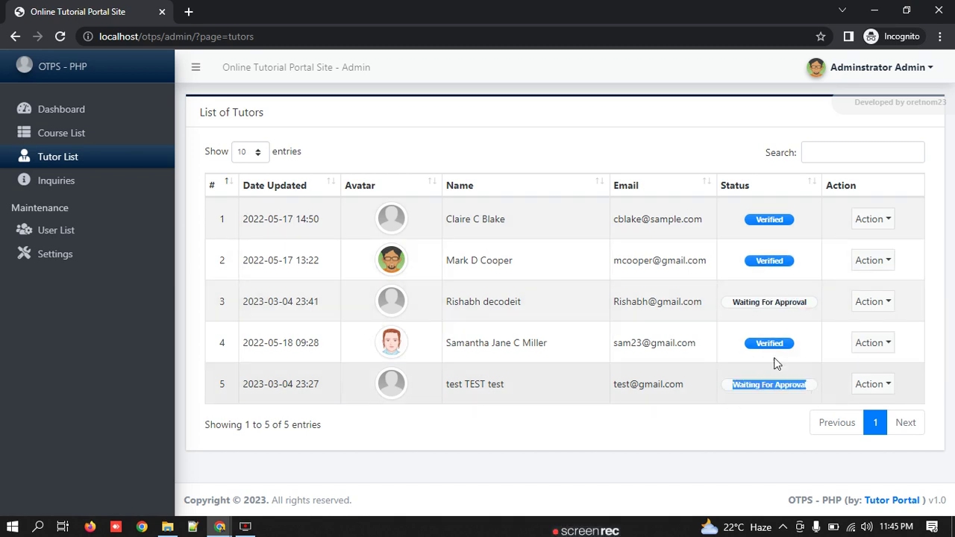
Step: Open the third tutor's profile for editing from the admin tutor list
{"action": "left_click", "coordinate": [787, 384]}
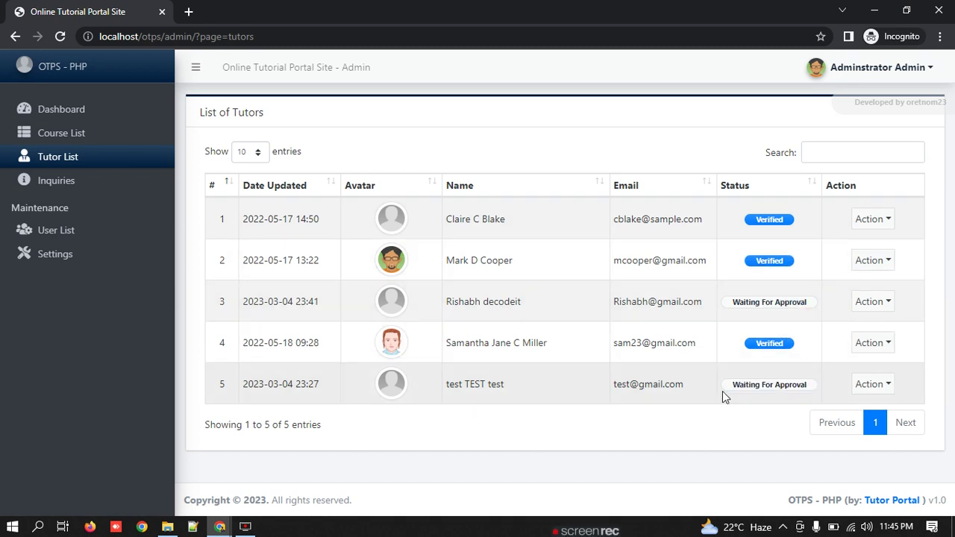
{"action": "left_click_drag", "start_coordinate": [744, 305], "coordinate": [867, 303]}
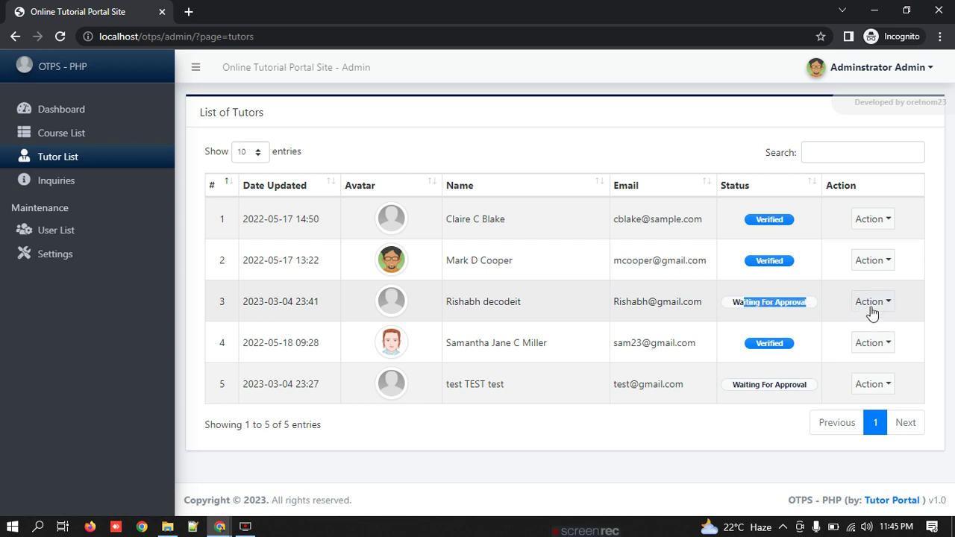
{"action": "left_click", "coordinate": [881, 386]}
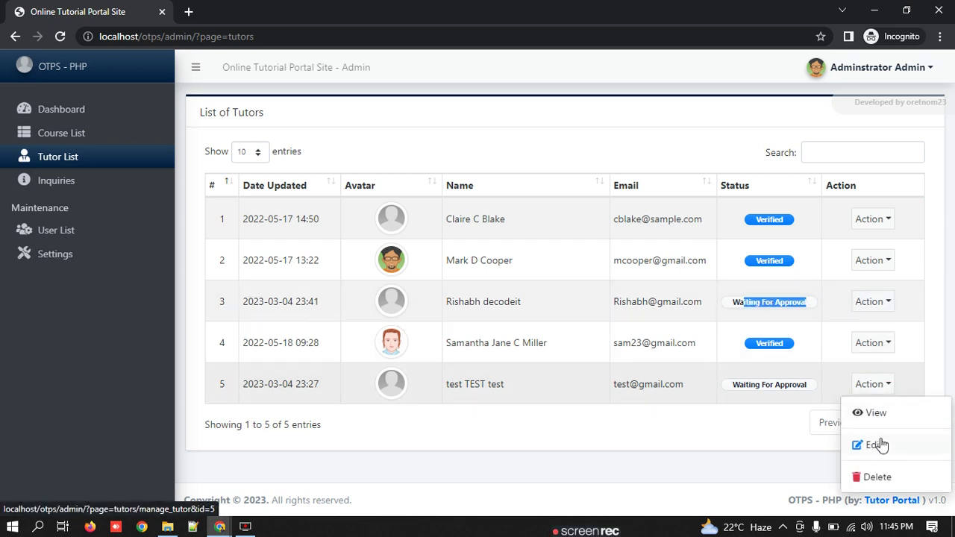
{"action": "left_click", "coordinate": [880, 305]}
{"action": "left_click", "coordinate": [879, 365]}
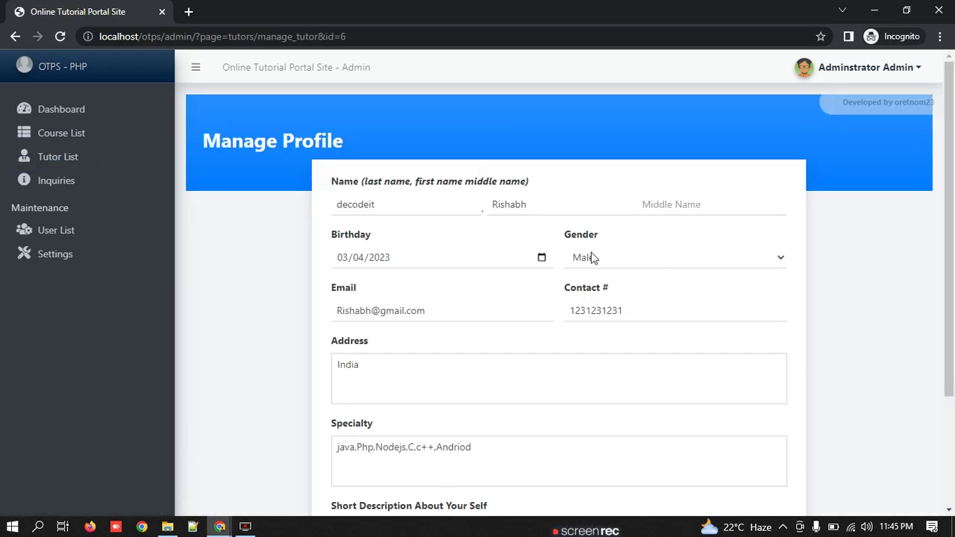
Step: Save the third tutor's self-description as 'i am a teacher , Exp 5' and return to the tutor's window
{"action": "scroll", "coordinate": [576, 281], "scroll_direction": "down", "scroll_amount": 3}
{"action": "left_click", "coordinate": [424, 248]}
{"action": "left_click", "coordinate": [425, 374]}
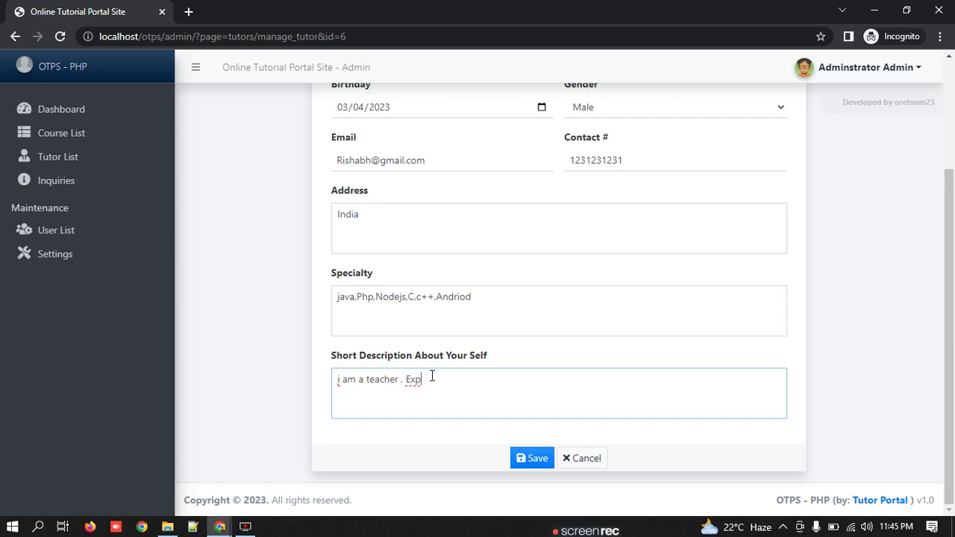
{"action": "scroll", "coordinate": [573, 317], "scroll_direction": "up", "scroll_amount": 4}
{"action": "scroll", "coordinate": [560, 316], "scroll_direction": "down", "scroll_amount": 4}
{"action": "left_click", "coordinate": [538, 458]}
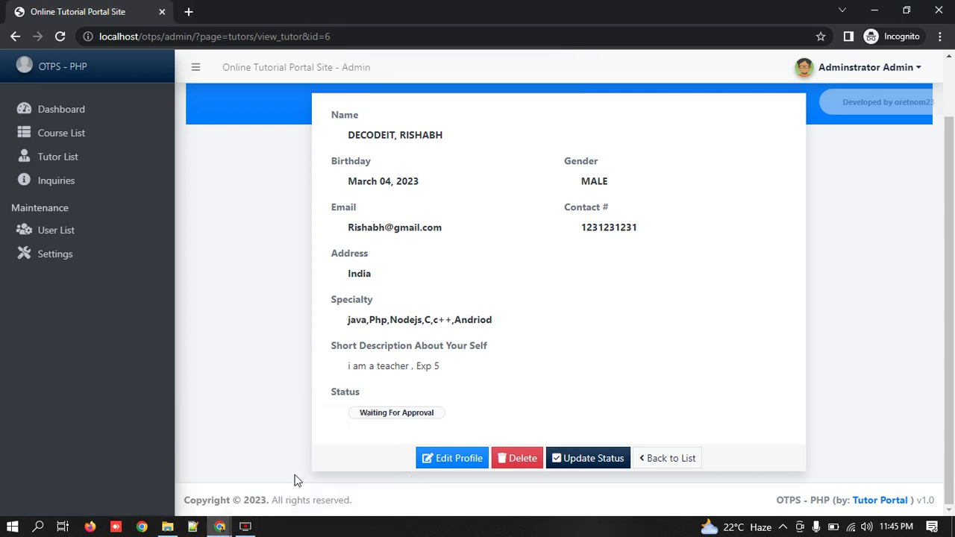
{"action": "left_click", "coordinate": [169, 499]}
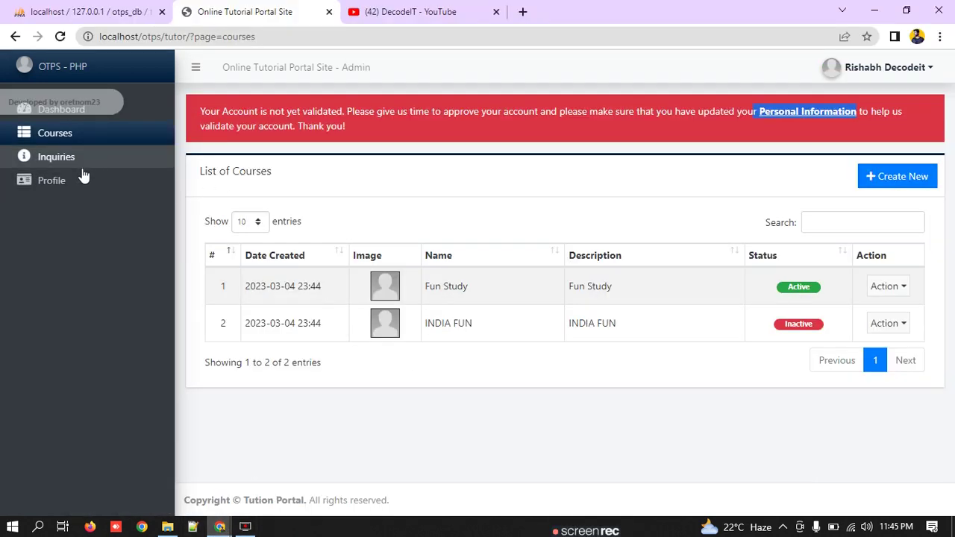
Step: Check the tutor's own profile page for the new self-description
{"action": "left_click", "coordinate": [73, 181]}
{"action": "scroll", "coordinate": [497, 366], "scroll_direction": "down", "scroll_amount": 2}
{"action": "left_click_drag", "start_coordinate": [439, 412], "coordinate": [352, 410]}
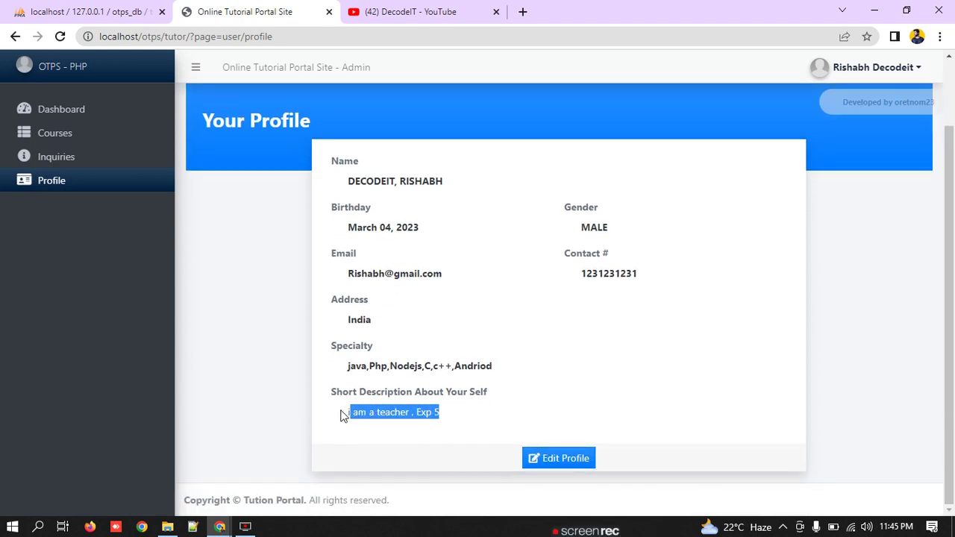
Step: In the admin window, set the tutor's status to Verified and go back to the tutor list
{"action": "mouse_move", "coordinate": [219, 526]}
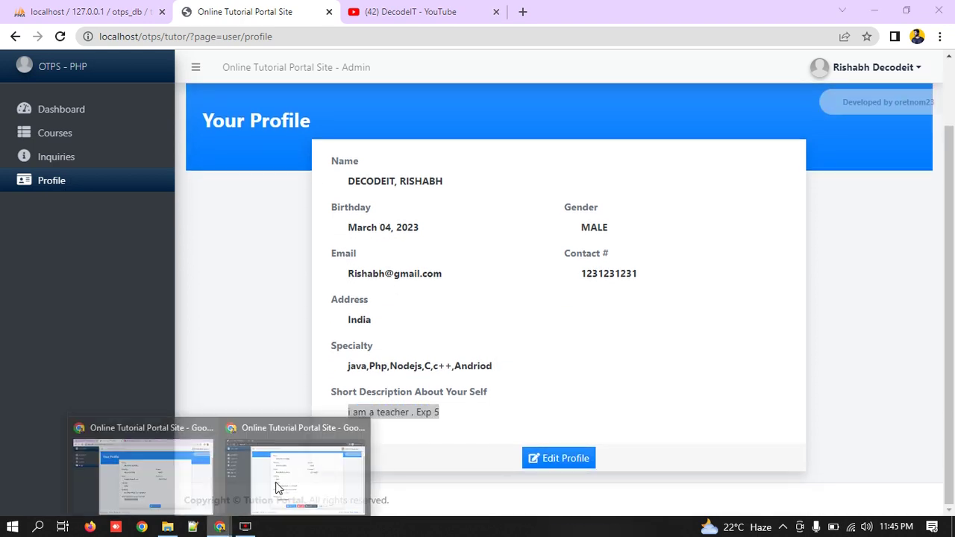
{"action": "left_click", "coordinate": [292, 475]}
{"action": "scroll", "coordinate": [505, 356], "scroll_direction": "up", "scroll_amount": 2}
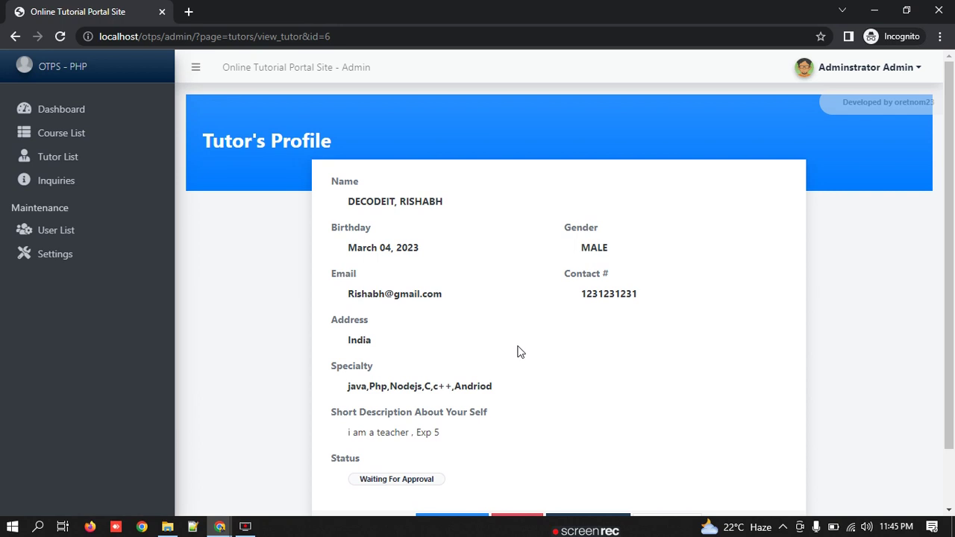
{"action": "scroll", "coordinate": [545, 343], "scroll_direction": "down", "scroll_amount": 2}
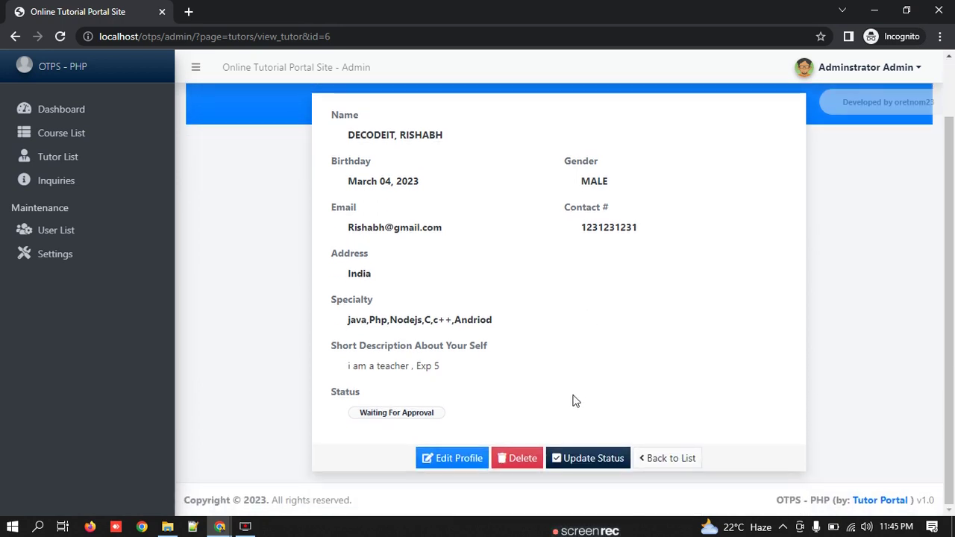
{"action": "left_click", "coordinate": [609, 463]}
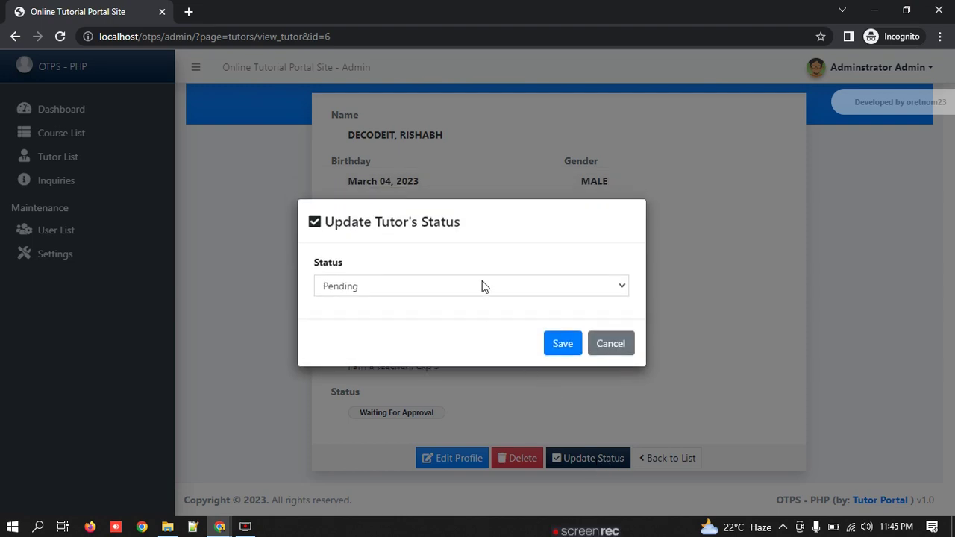
{"action": "left_click", "coordinate": [481, 286]}
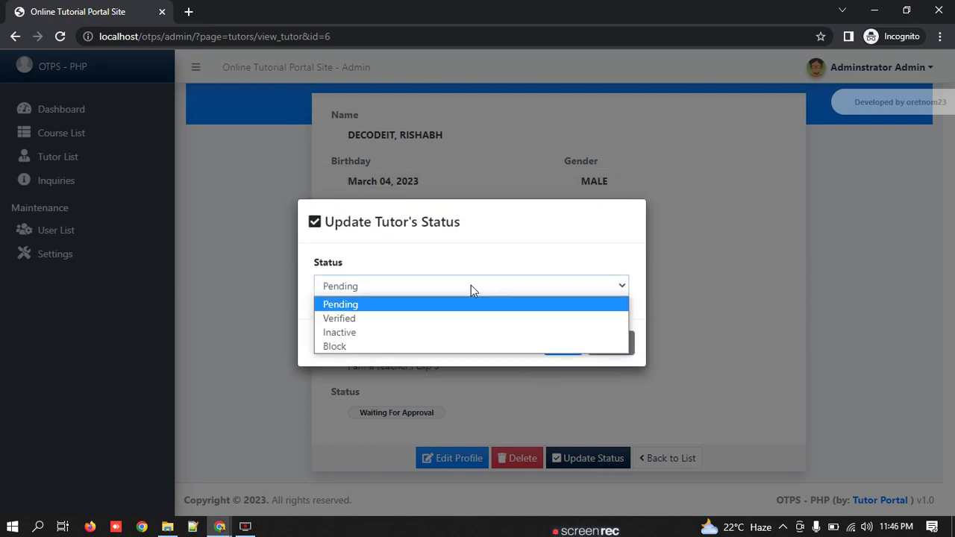
{"action": "left_click", "coordinate": [388, 323]}
{"action": "left_click", "coordinate": [580, 345]}
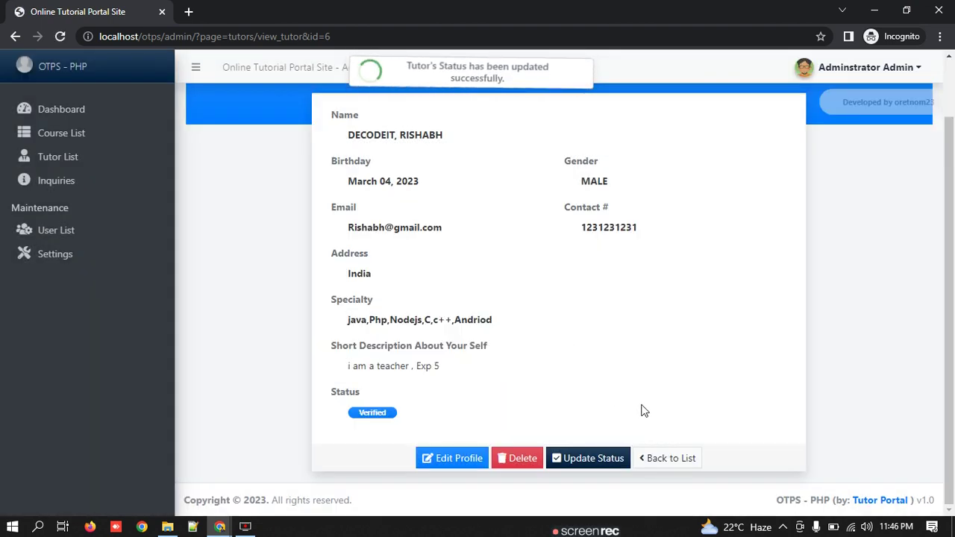
{"action": "left_click", "coordinate": [656, 461]}
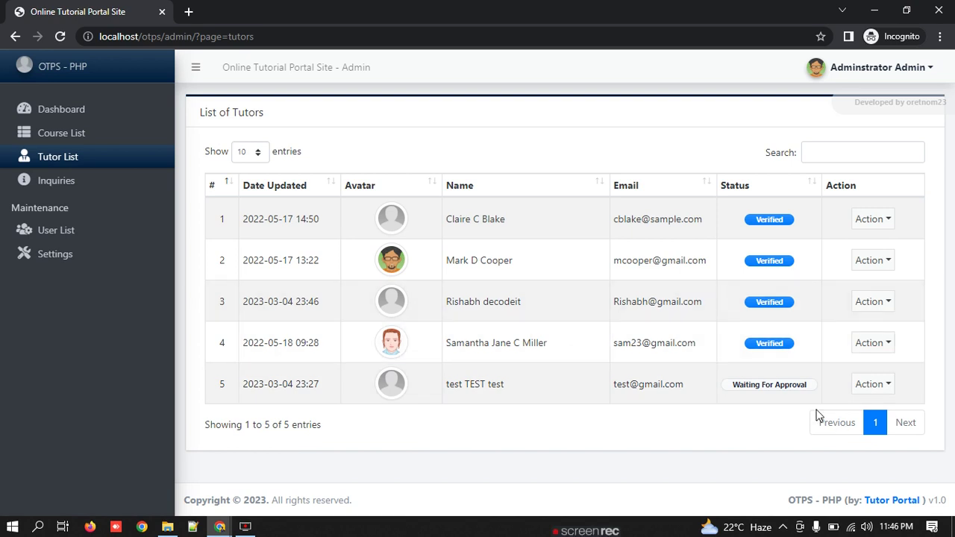
Step: Open the fifth tutor's profile for editing and save it unchanged
{"action": "left_click", "coordinate": [879, 388]}
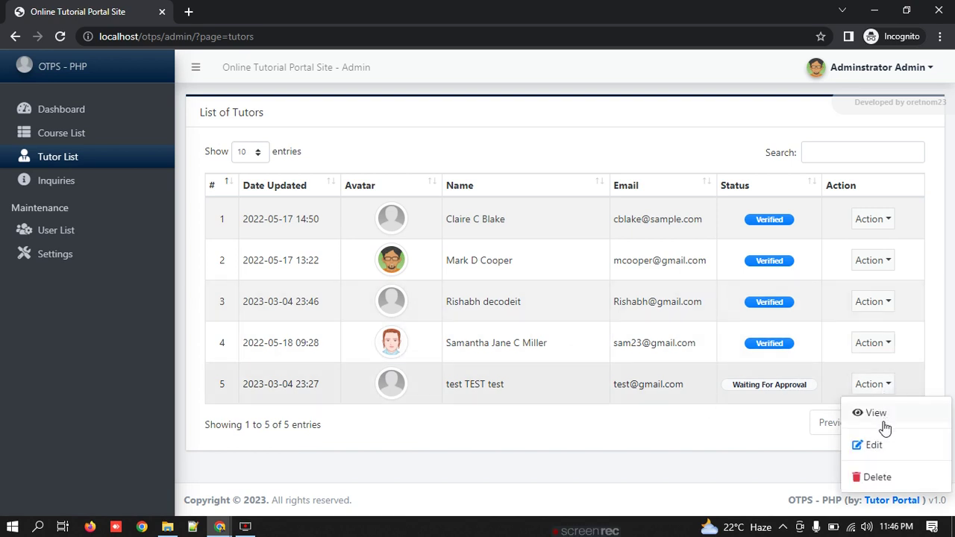
{"action": "left_click", "coordinate": [894, 443]}
{"action": "scroll", "coordinate": [631, 345], "scroll_direction": "down", "scroll_amount": 5}
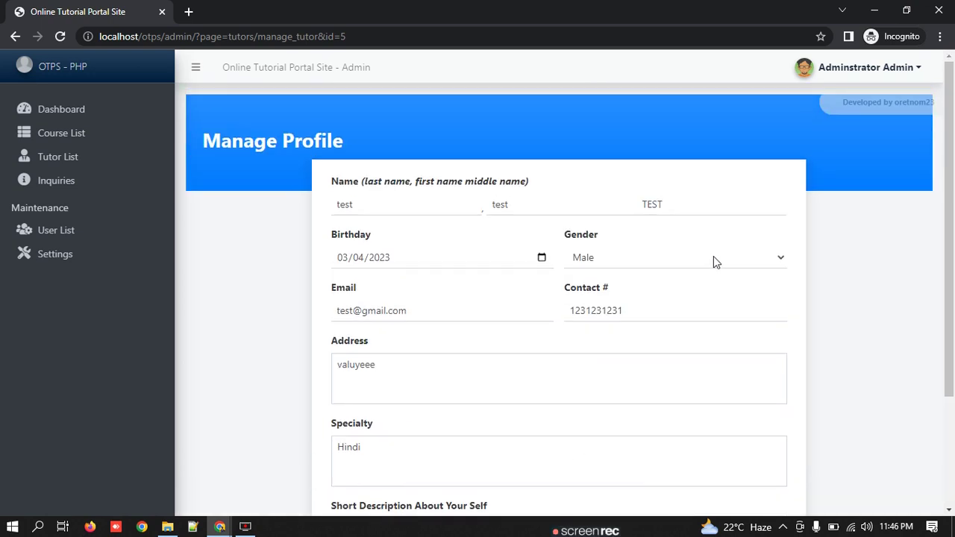
{"action": "scroll", "coordinate": [526, 311], "scroll_direction": "down", "scroll_amount": 2}
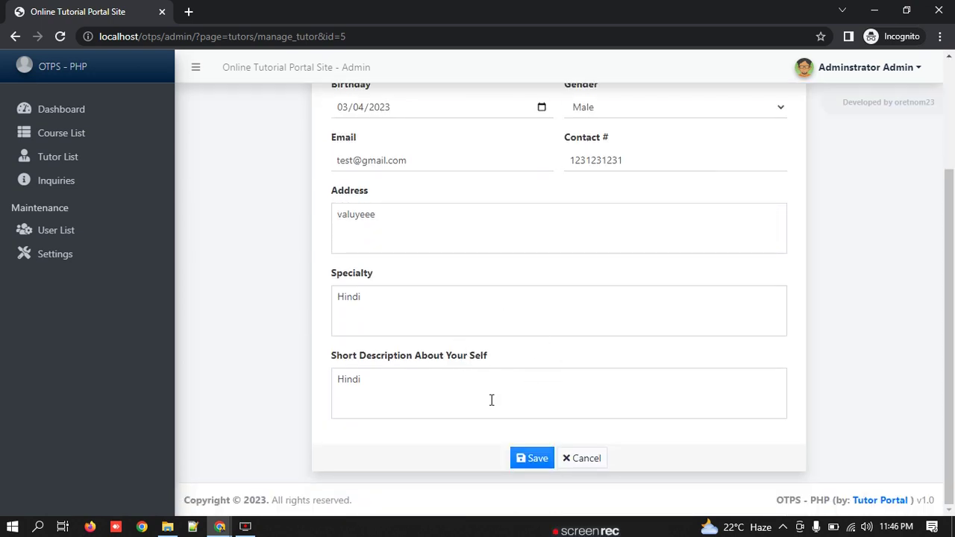
{"action": "left_click", "coordinate": [531, 461]}
Step: Set the fifth tutor's status to Block and return to the tutor list
{"action": "scroll", "coordinate": [623, 417], "scroll_direction": "down", "scroll_amount": 2}
{"action": "left_click", "coordinate": [576, 459]}
{"action": "left_click", "coordinate": [471, 292]}
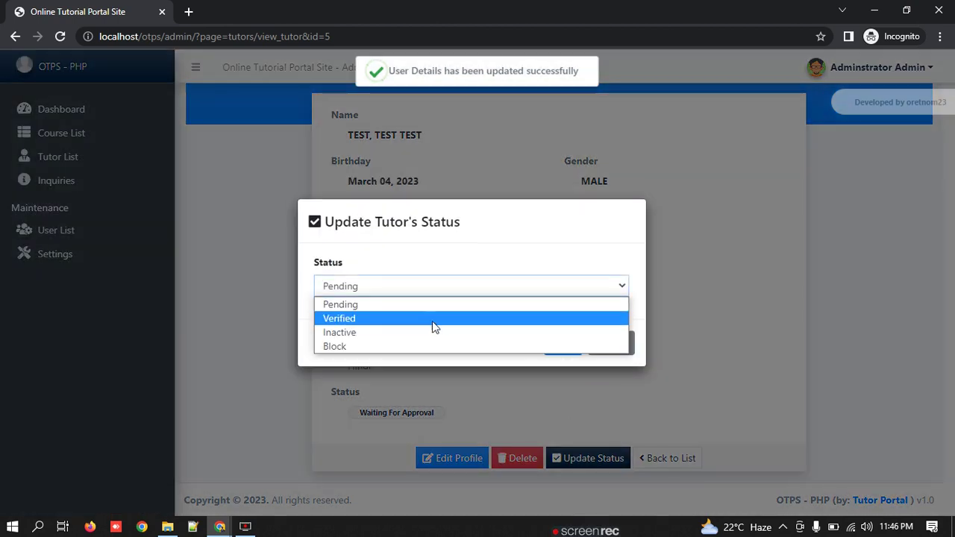
{"action": "left_click", "coordinate": [423, 337]}
{"action": "left_click", "coordinate": [560, 341]}
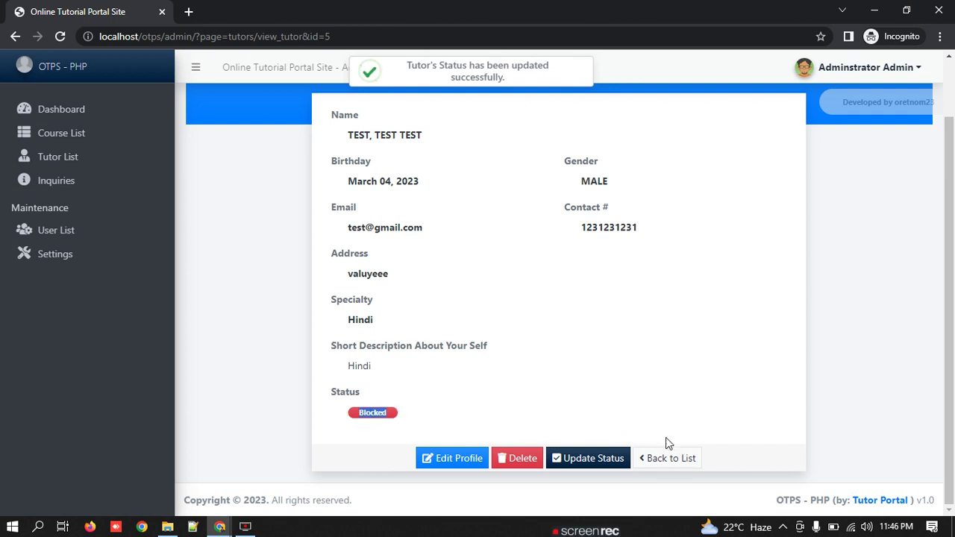
{"action": "left_click", "coordinate": [659, 458]}
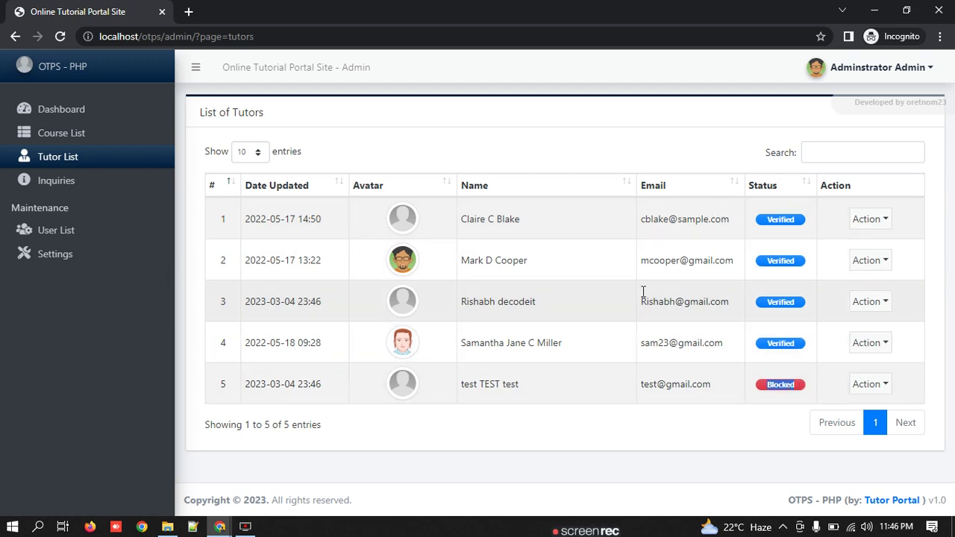
{"action": "left_click", "coordinate": [70, 139]}
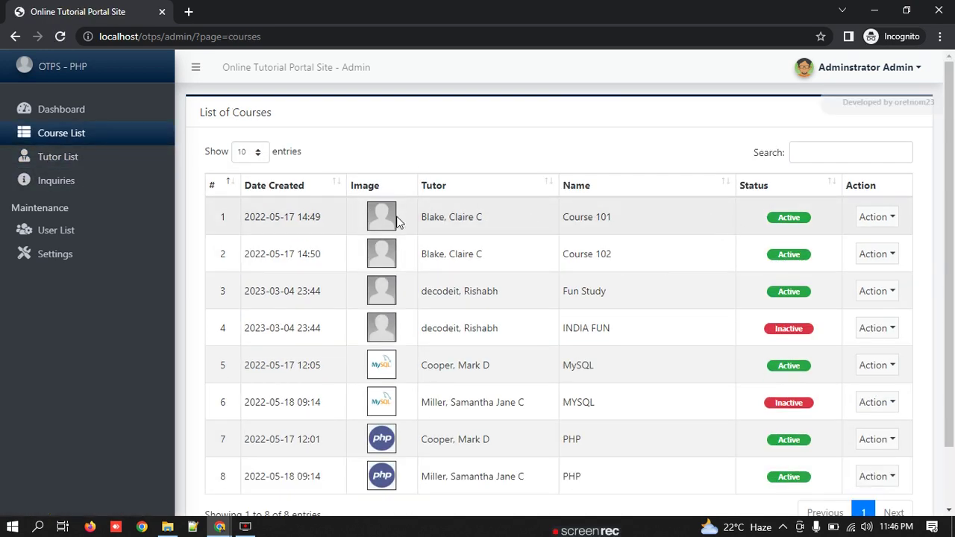
Step: Look over the INDIA FUN course row and view its course details
{"action": "scroll", "coordinate": [464, 265], "scroll_direction": "down", "scroll_amount": 1}
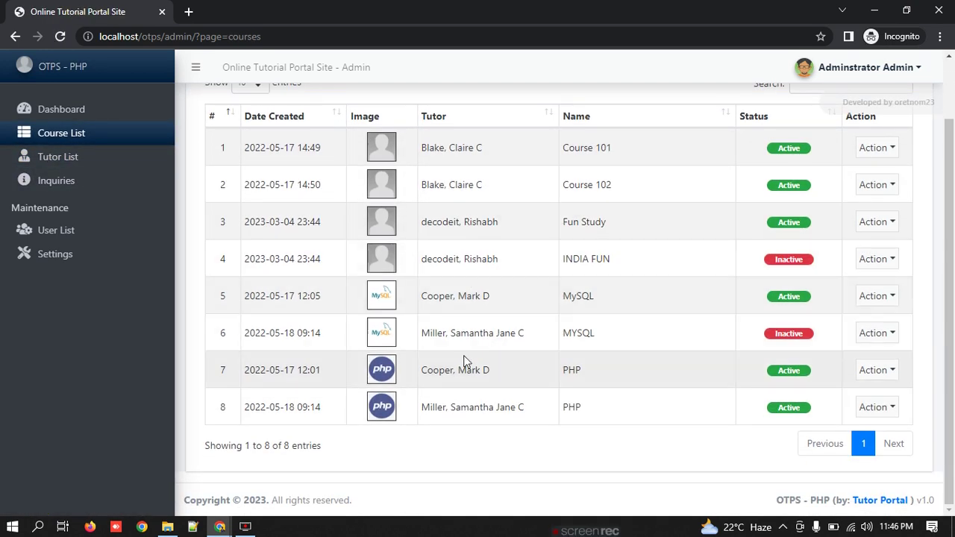
{"action": "scroll", "coordinate": [459, 376], "scroll_direction": "up", "scroll_amount": 1}
{"action": "scroll", "coordinate": [458, 379], "scroll_direction": "down", "scroll_amount": 1}
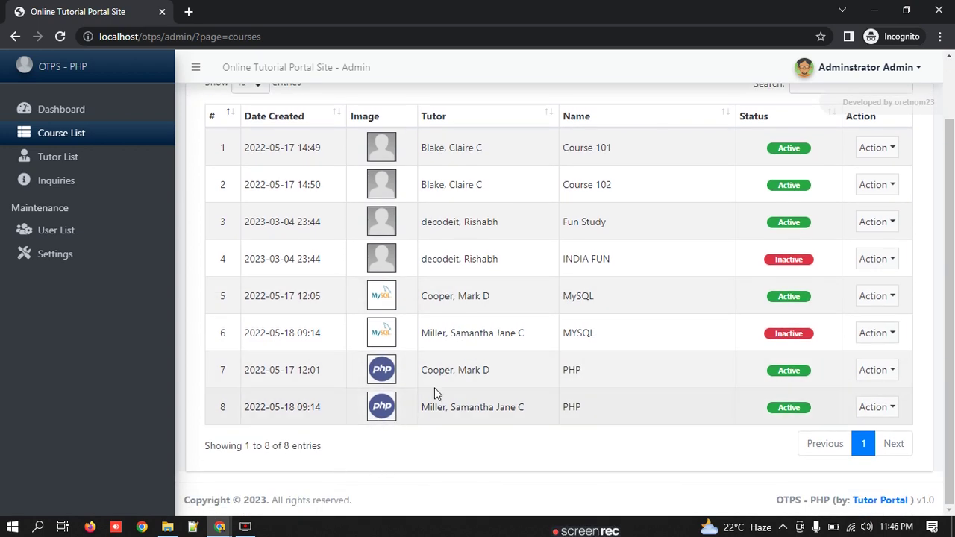
{"action": "left_click_drag", "start_coordinate": [499, 262], "coordinate": [445, 229]}
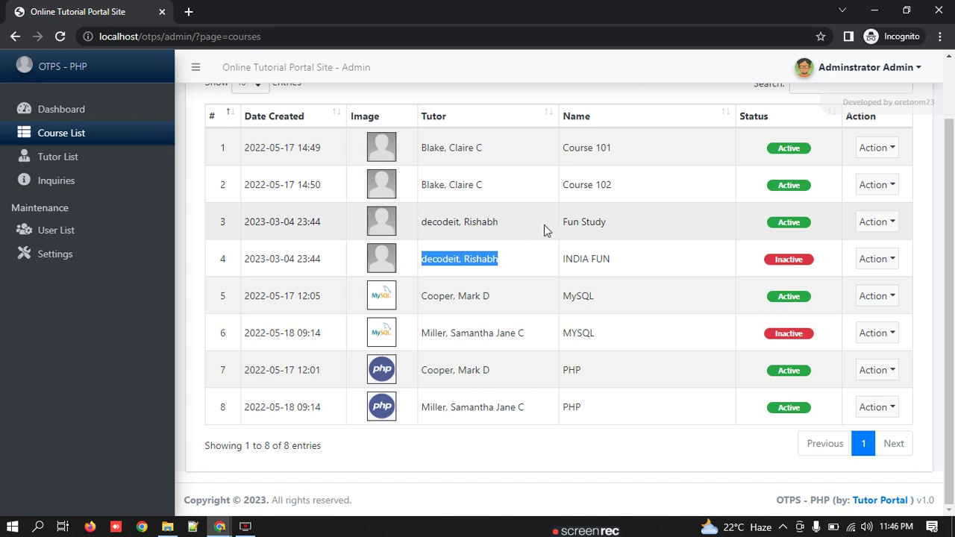
{"action": "left_click_drag", "start_coordinate": [544, 224], "coordinate": [622, 221]}
{"action": "left_click_drag", "start_coordinate": [635, 269], "coordinate": [515, 225]}
{"action": "left_click", "coordinate": [879, 259]}
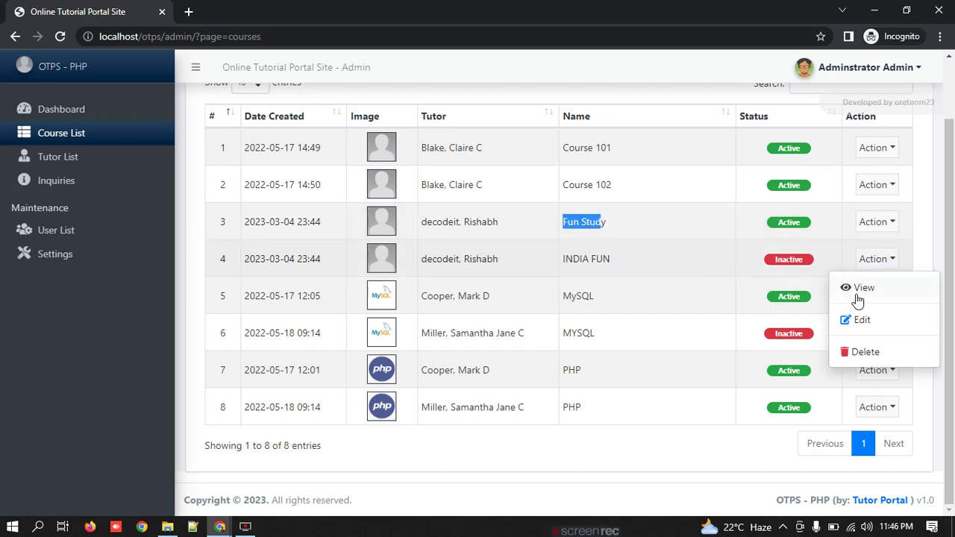
{"action": "left_click", "coordinate": [872, 288]}
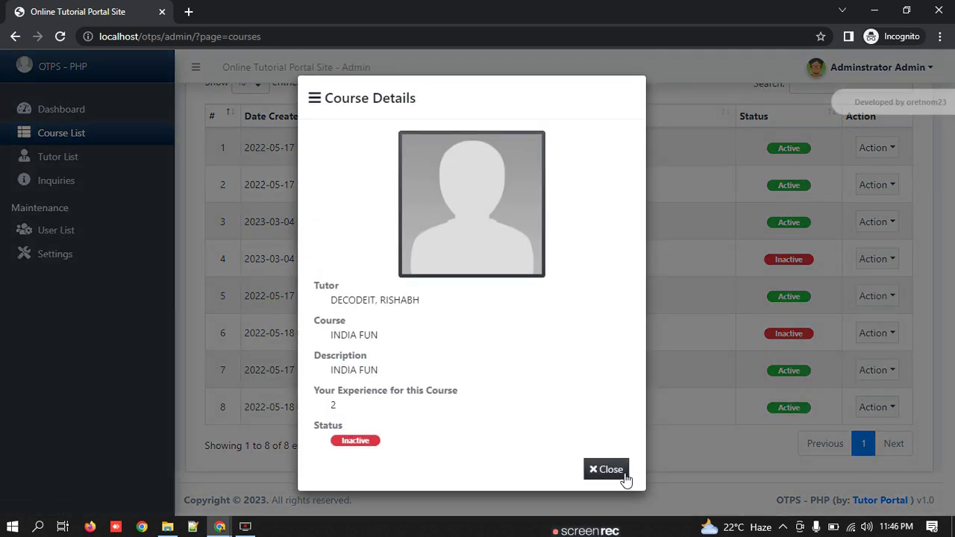
{"action": "left_click", "coordinate": [627, 469]}
Step: Open INDIA FUN for editing and save it without changes
{"action": "left_click", "coordinate": [873, 259]}
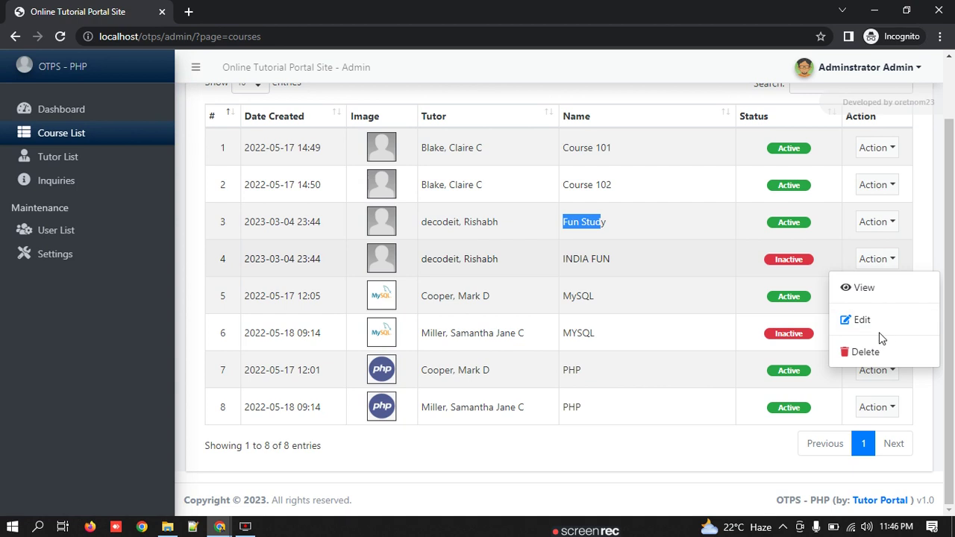
{"action": "left_click", "coordinate": [879, 317]}
{"action": "scroll", "coordinate": [458, 240], "scroll_direction": "down", "scroll_amount": 2}
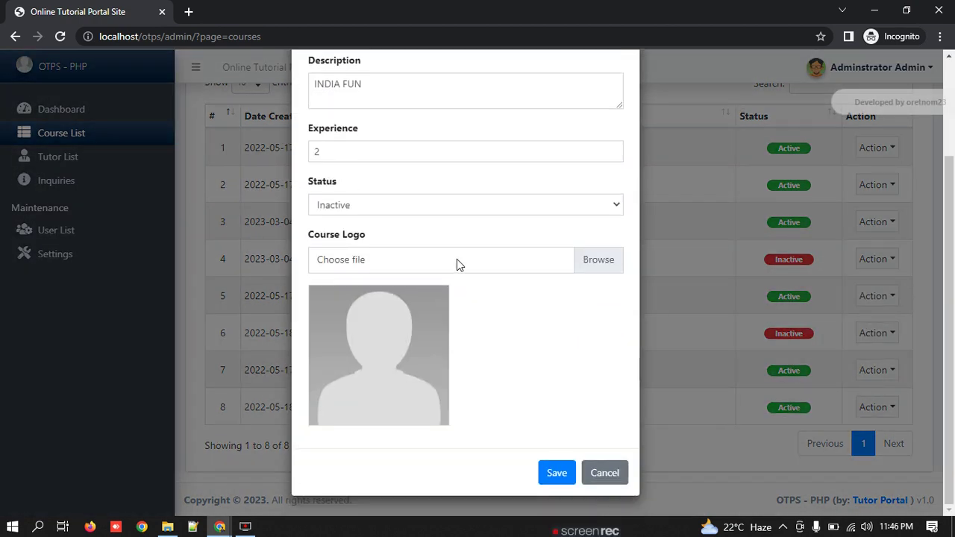
{"action": "left_click", "coordinate": [548, 474]}
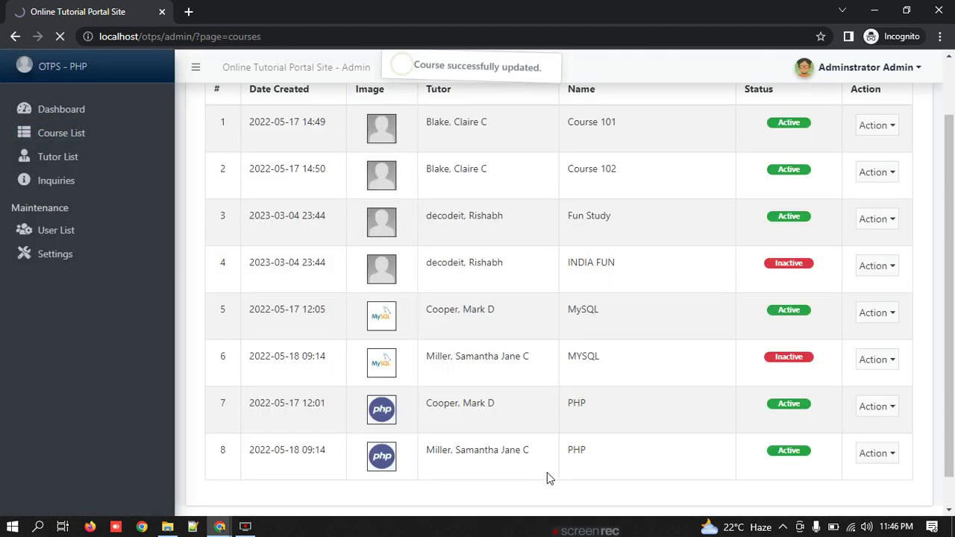
Step: Set the INDIA FUN course status to Active and save
{"action": "left_click", "coordinate": [892, 266]}
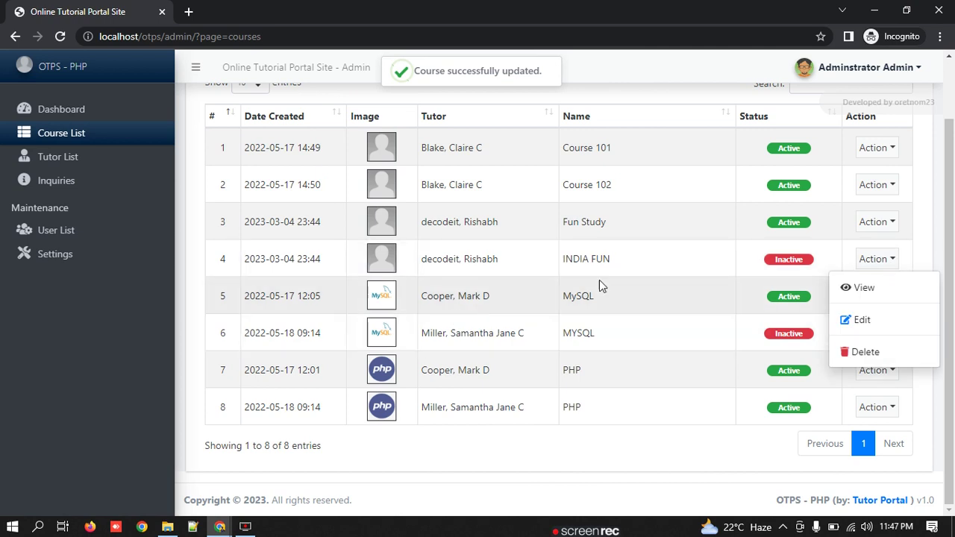
{"action": "left_click", "coordinate": [859, 318]}
{"action": "left_click", "coordinate": [534, 333]}
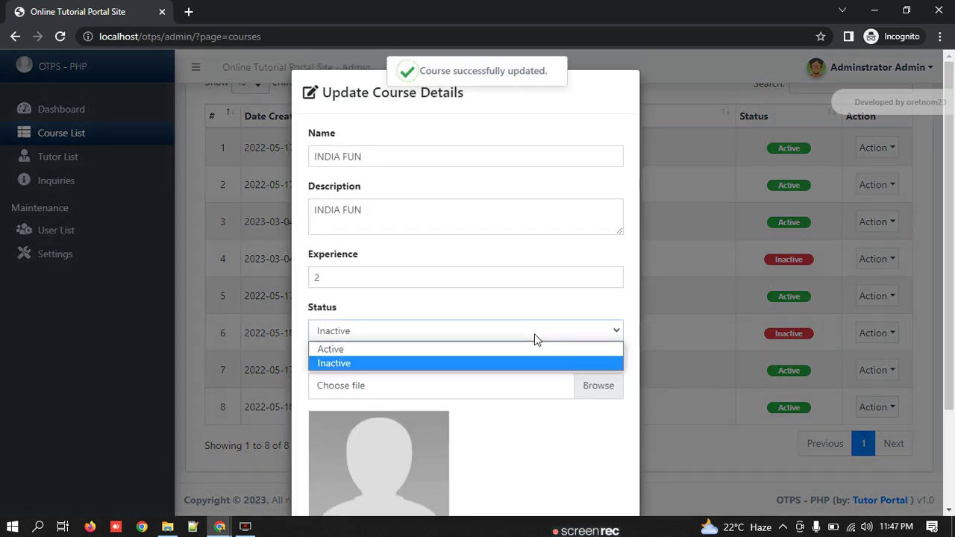
{"action": "left_click", "coordinate": [388, 350]}
{"action": "scroll", "coordinate": [522, 365], "scroll_direction": "down", "scroll_amount": 2}
{"action": "left_click", "coordinate": [552, 473]}
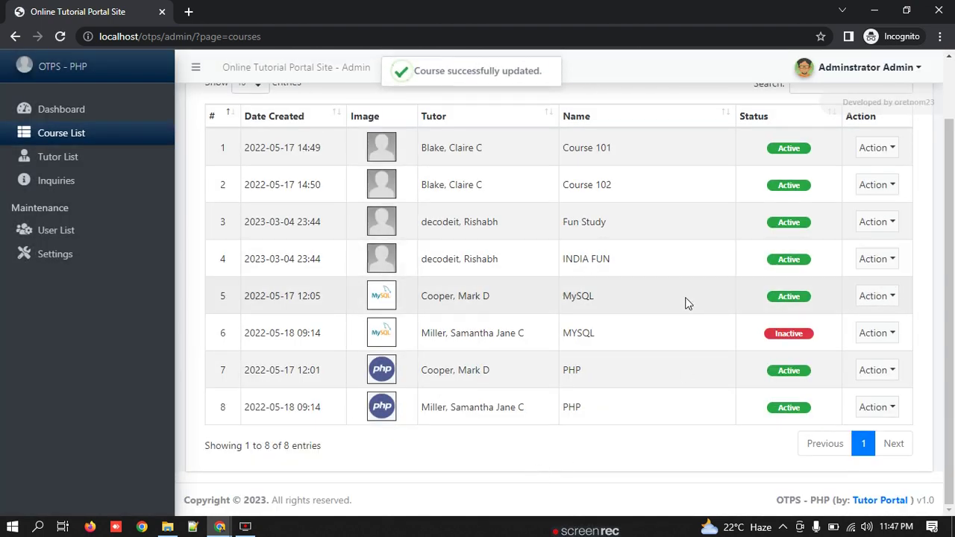
Step: Change the INDIA FUN course status back to Inactive and save
{"action": "left_click", "coordinate": [879, 260]}
{"action": "left_click", "coordinate": [867, 320]}
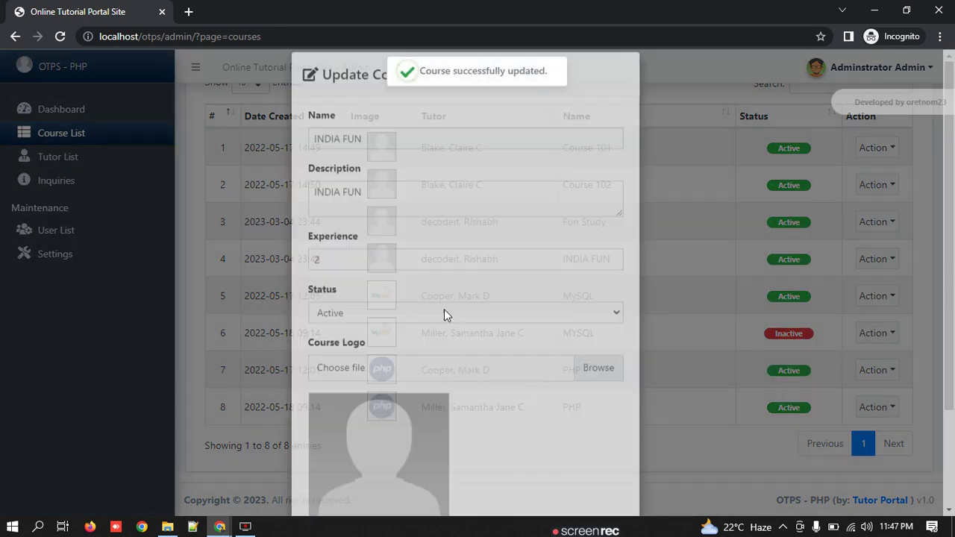
{"action": "left_click", "coordinate": [405, 333]}
{"action": "left_click", "coordinate": [400, 363]}
{"action": "scroll", "coordinate": [505, 436], "scroll_direction": "down", "scroll_amount": 2}
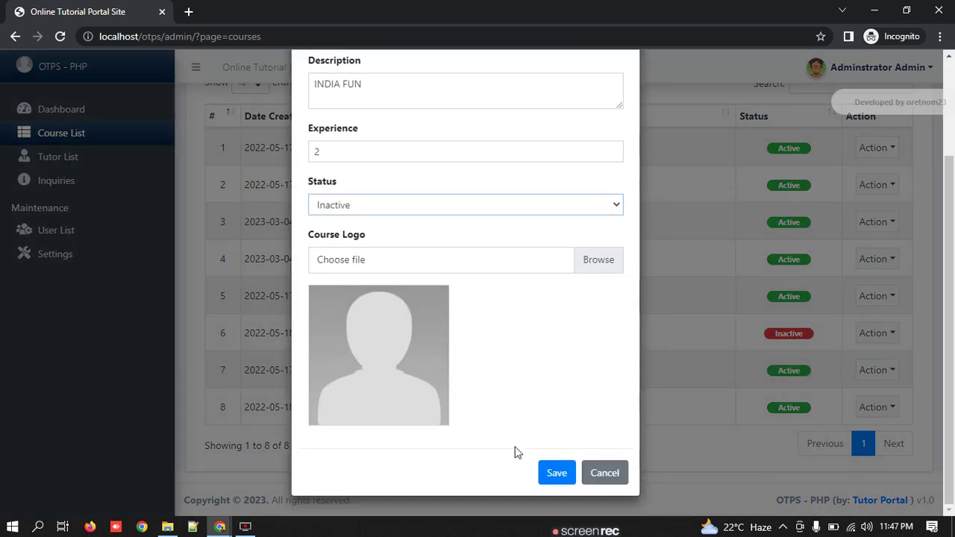
{"action": "left_click", "coordinate": [559, 479]}
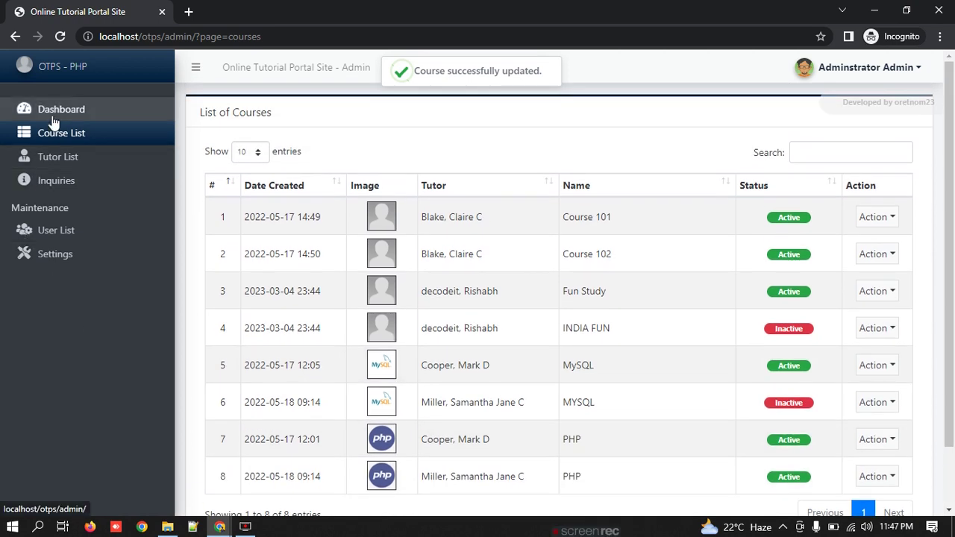
Step: Browse the admin Tutor List, Inquiries, User List and System Information settings pages
{"action": "left_click", "coordinate": [48, 156]}
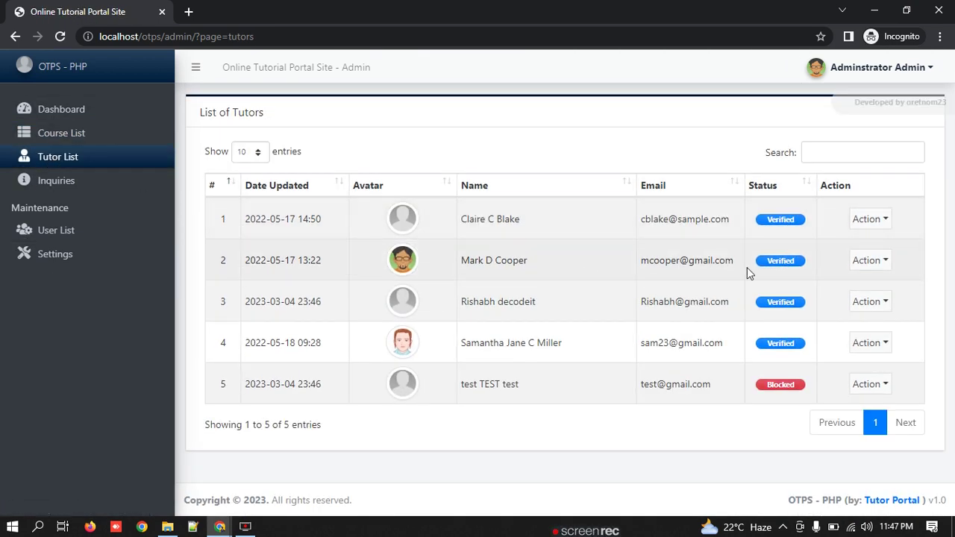
{"action": "left_click", "coordinate": [110, 185]}
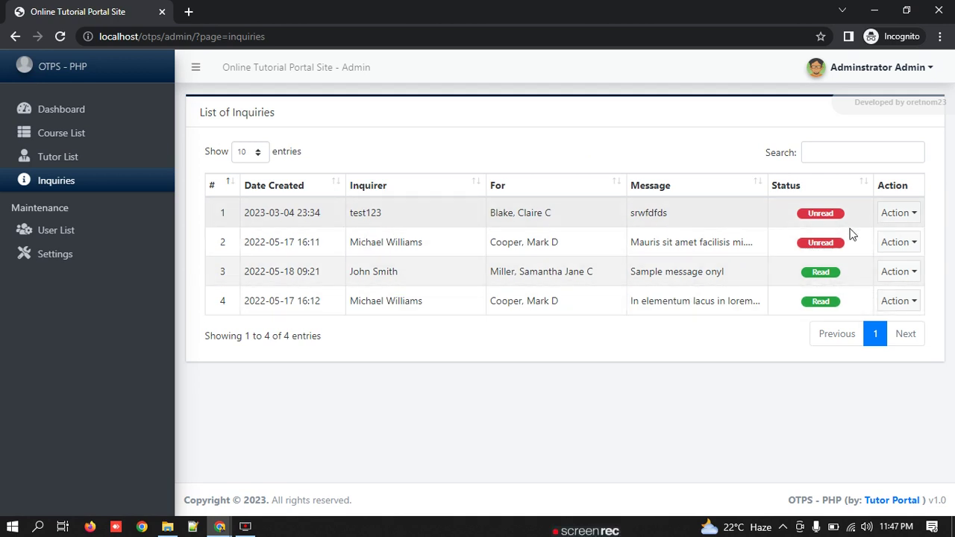
{"action": "left_click", "coordinate": [75, 237]}
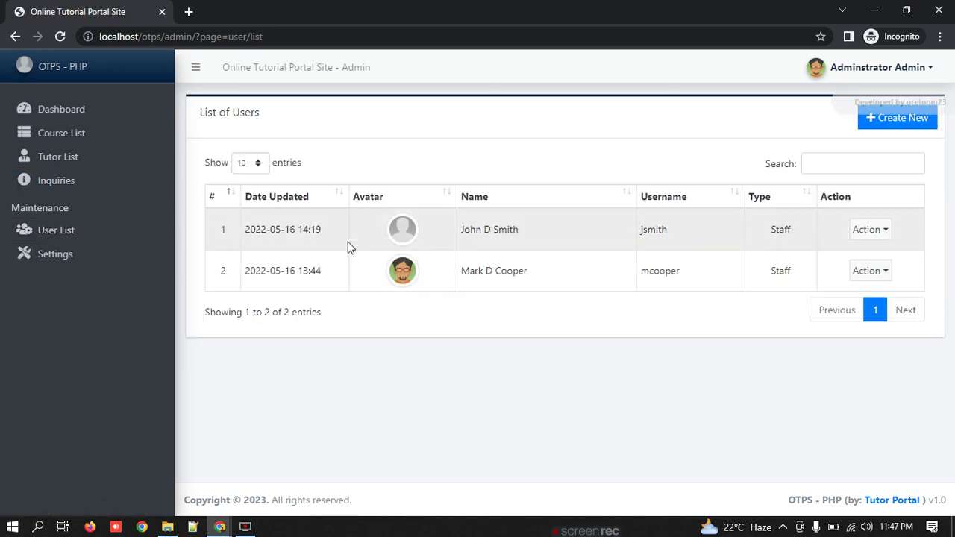
{"action": "left_click", "coordinate": [66, 260]}
{"action": "scroll", "coordinate": [701, 258], "scroll_direction": "down", "scroll_amount": 10}
{"action": "scroll", "coordinate": [691, 269], "scroll_direction": "up", "scroll_amount": 10}
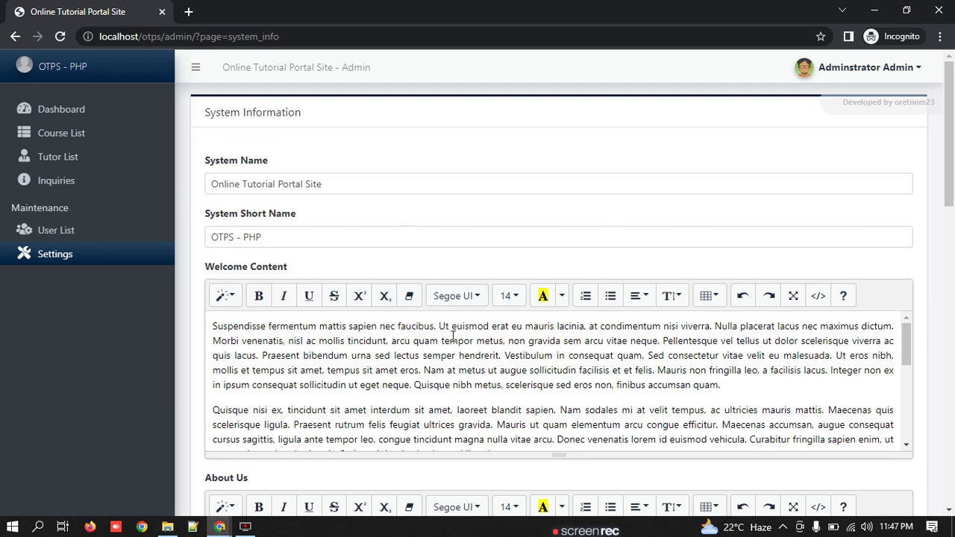
{"action": "left_click_drag", "start_coordinate": [291, 268], "coordinate": [219, 267]}
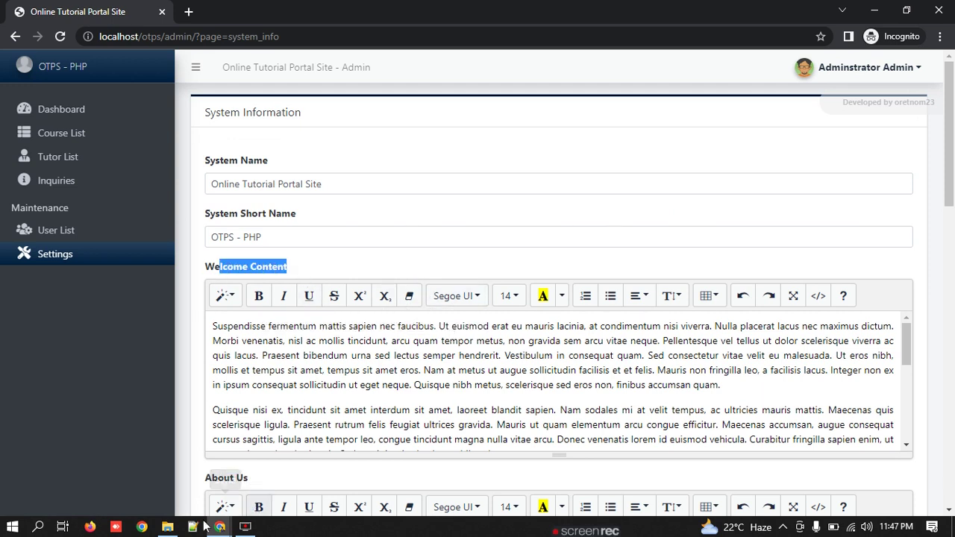
{"action": "scroll", "coordinate": [433, 370], "scroll_direction": "down", "scroll_amount": 5}
{"action": "scroll", "coordinate": [494, 279], "scroll_direction": "down", "scroll_amount": 10}
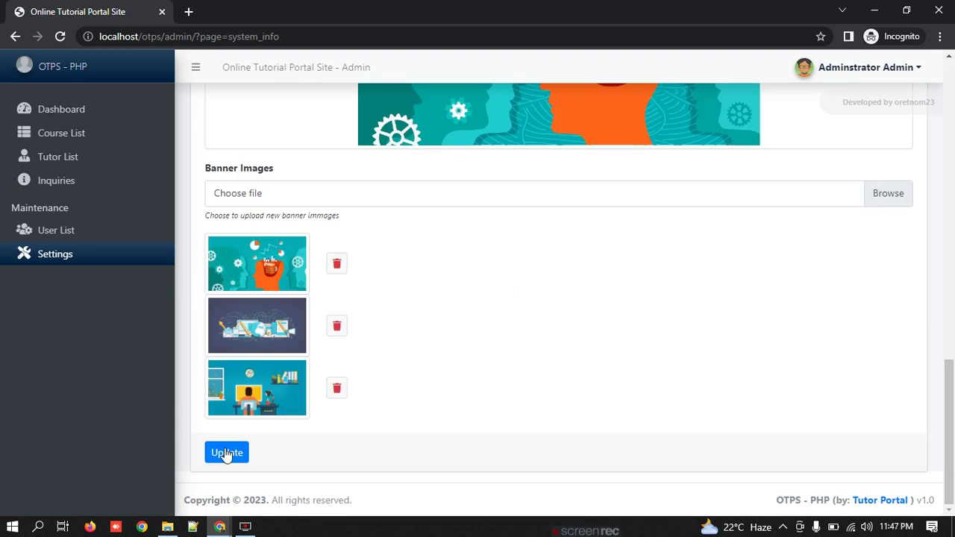
Step: Bring the tutor account's profile window forward from the taskbar
{"action": "left_click", "coordinate": [243, 527]}
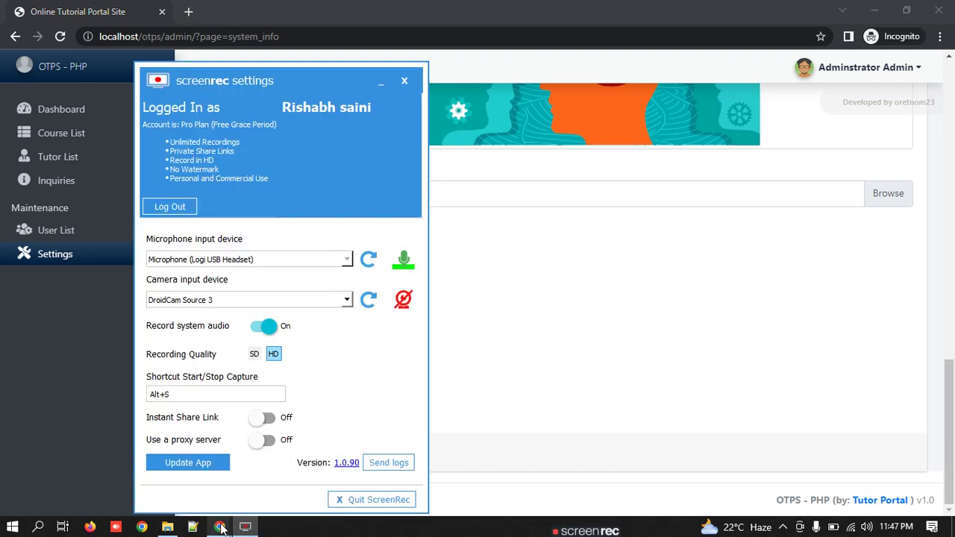
{"action": "left_click", "coordinate": [390, 90]}
{"action": "mouse_move", "coordinate": [219, 526]}
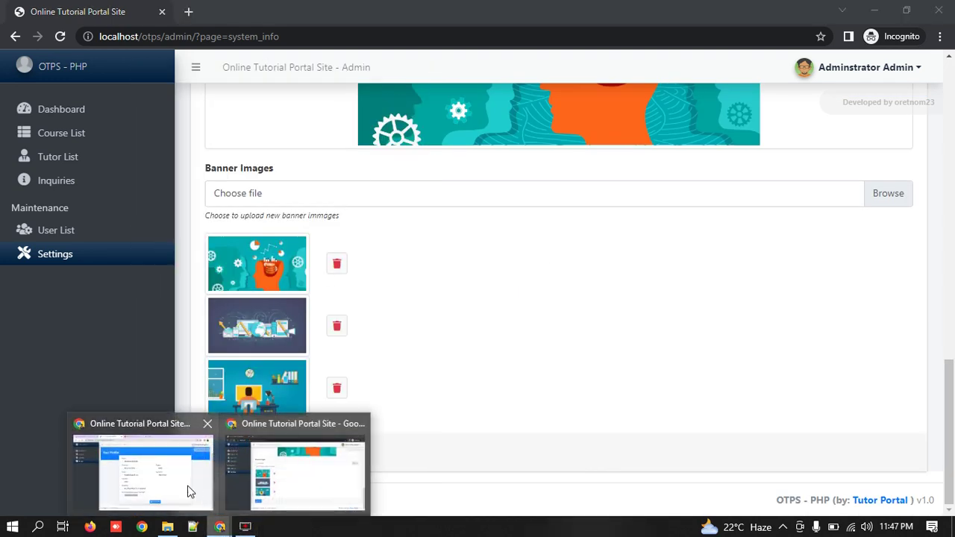
{"action": "left_click", "coordinate": [189, 490]}
Step: Review the tutor's Courses, empty Inquiries and Profile, including the personal information form
{"action": "left_click", "coordinate": [58, 133]}
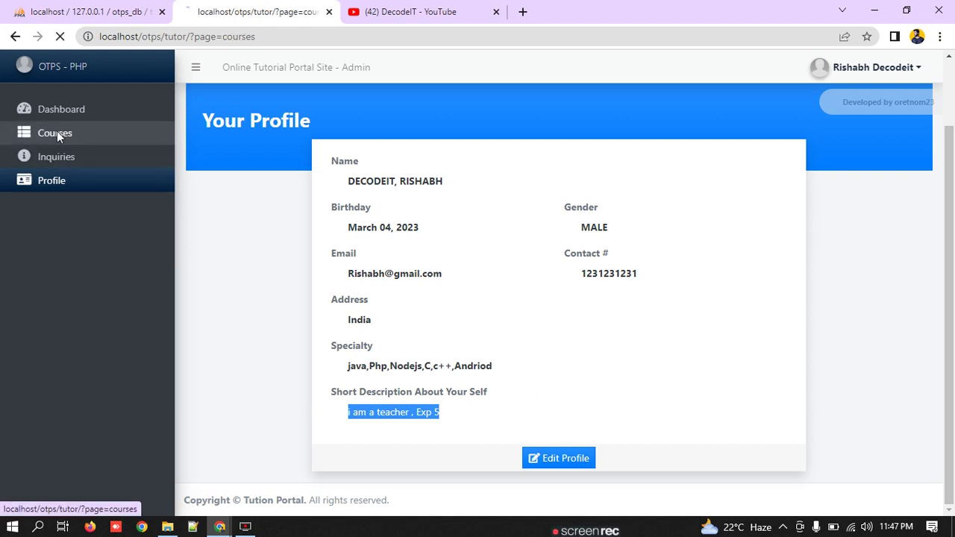
{"action": "left_click", "coordinate": [57, 156]}
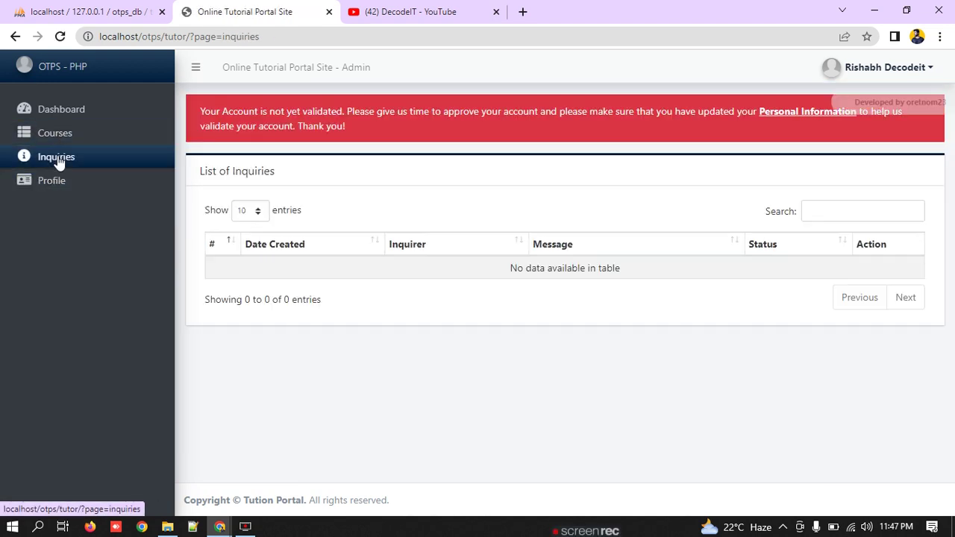
{"action": "left_click", "coordinate": [70, 185]}
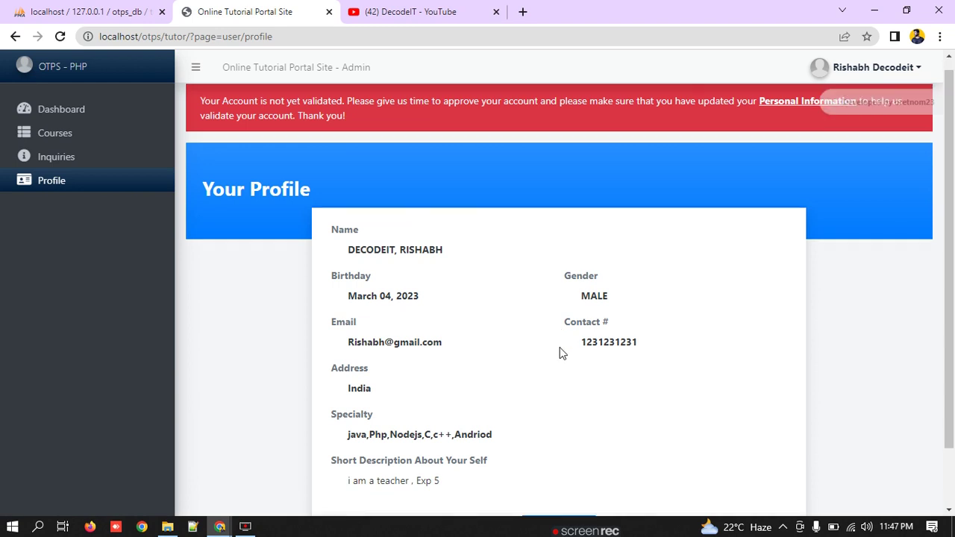
{"action": "left_click", "coordinate": [61, 38]}
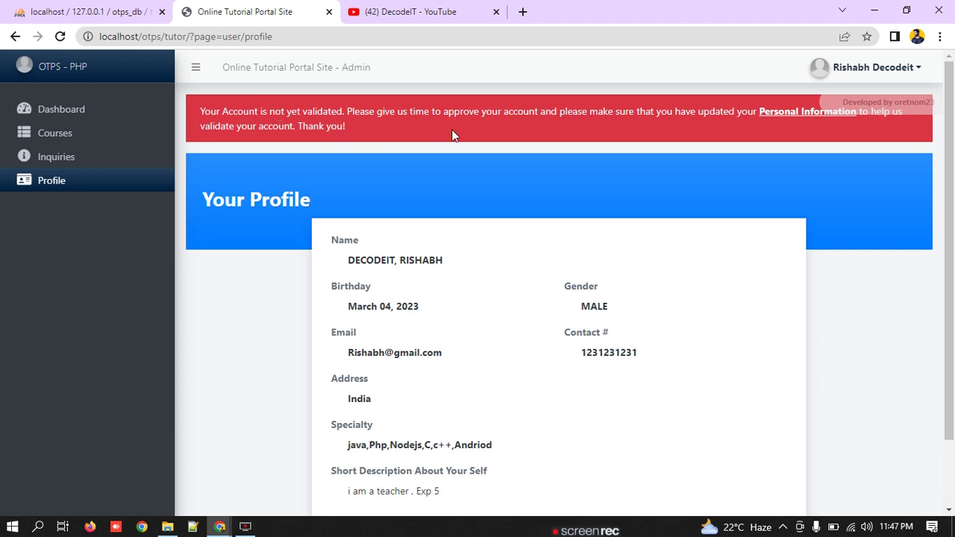
{"action": "left_click", "coordinate": [820, 114]}
{"action": "scroll", "coordinate": [669, 230], "scroll_direction": "down", "scroll_amount": 2}
{"action": "scroll", "coordinate": [448, 224], "scroll_direction": "up", "scroll_amount": 2}
{"action": "left_click", "coordinate": [89, 179]}
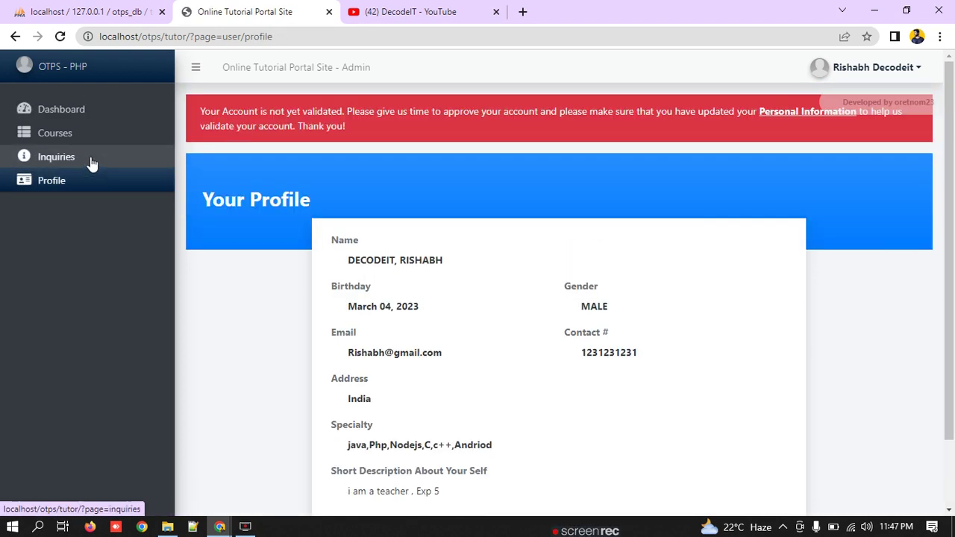
Step: Revisit the tutor's Inquiries and Dashboard, glancing at the YouTube tab
{"action": "left_click", "coordinate": [92, 163]}
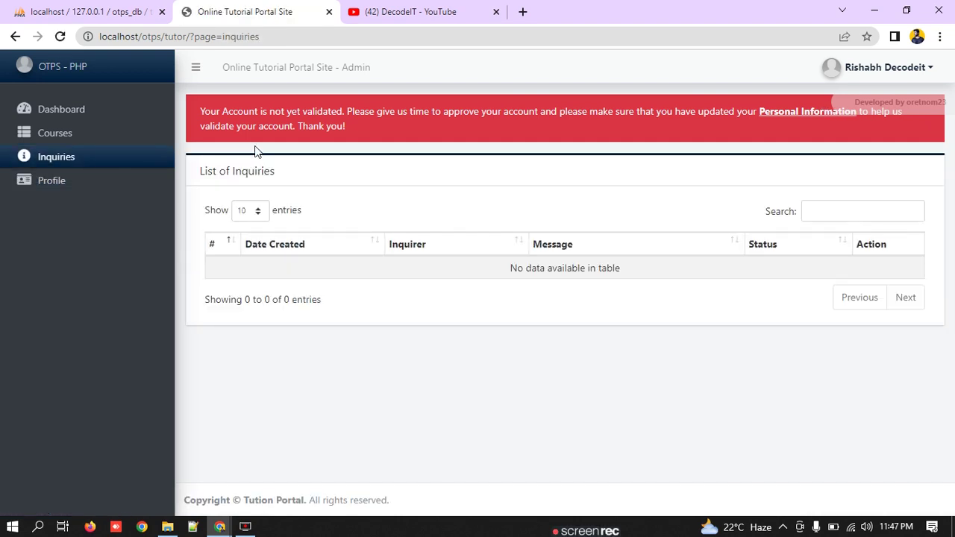
{"action": "left_click", "coordinate": [87, 121]}
{"action": "left_click", "coordinate": [402, 9]}
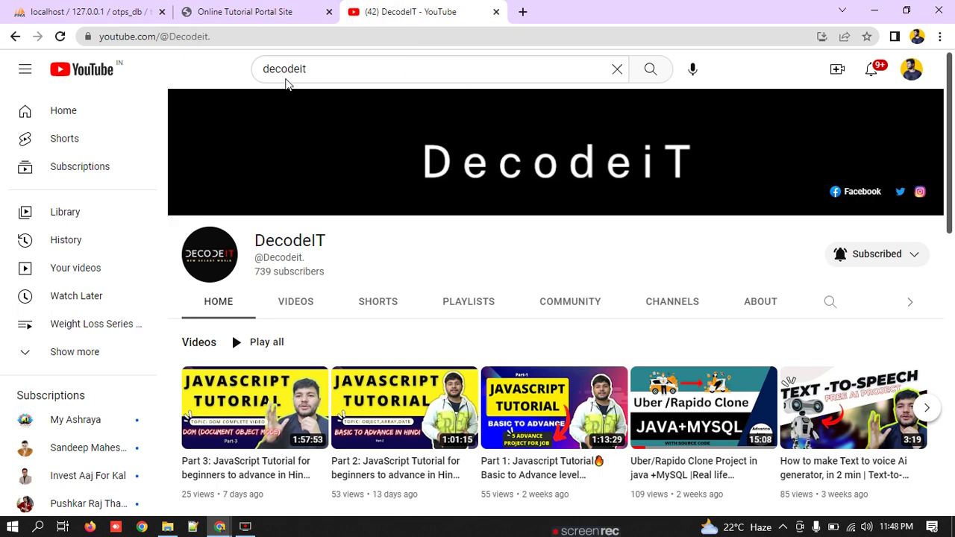
{"action": "left_click", "coordinate": [232, 11]}
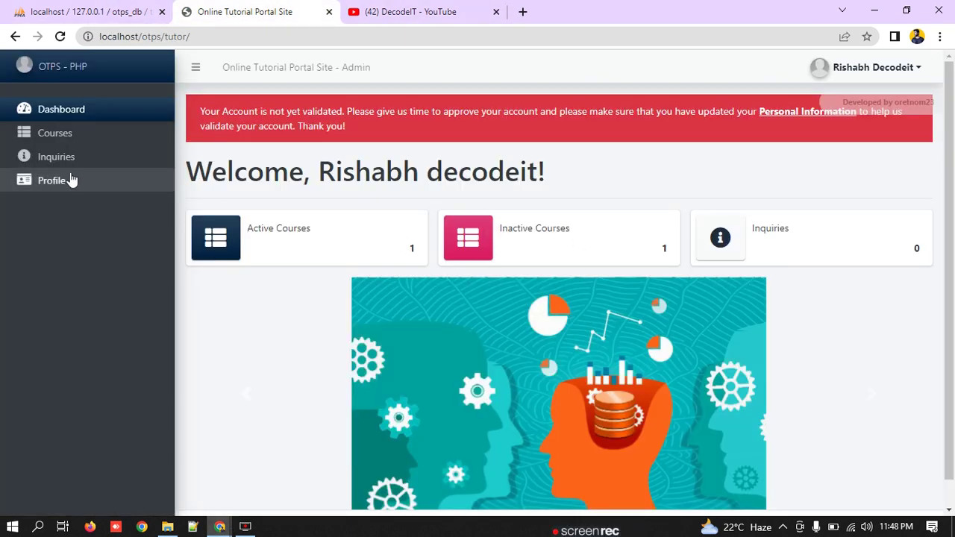
Step: Log the tutor out and go from the sign-in page to the public website
{"action": "left_click", "coordinate": [873, 68]}
{"action": "left_click", "coordinate": [850, 126]}
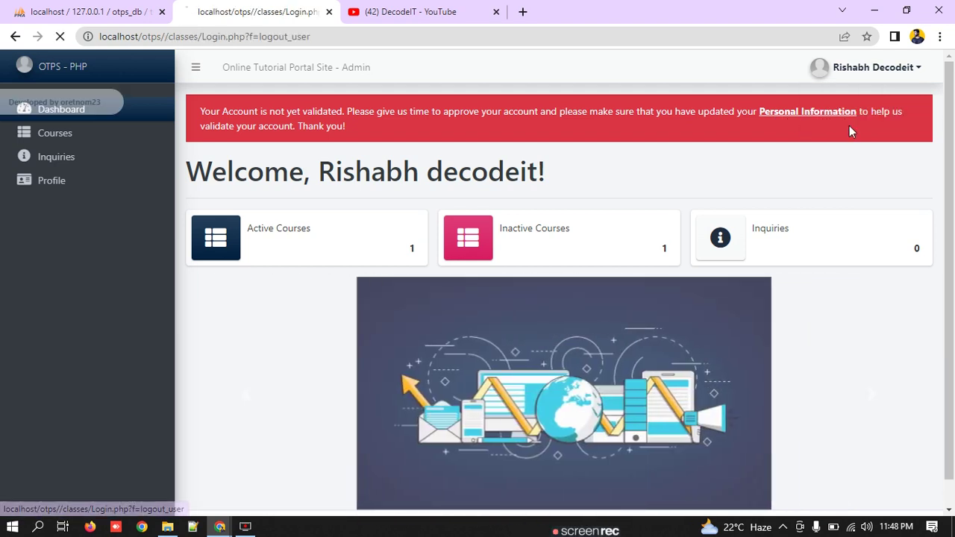
{"action": "left_click", "coordinate": [415, 383]}
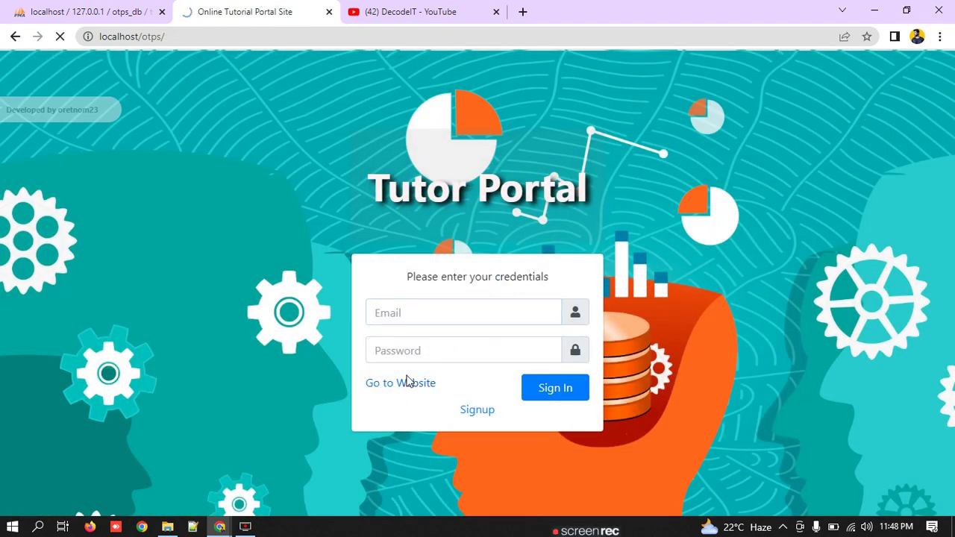
Step: Open the public tutor list and view the fourth tutor's full profile
{"action": "left_click", "coordinate": [293, 70]}
{"action": "scroll", "coordinate": [515, 320], "scroll_direction": "down", "scroll_amount": 5}
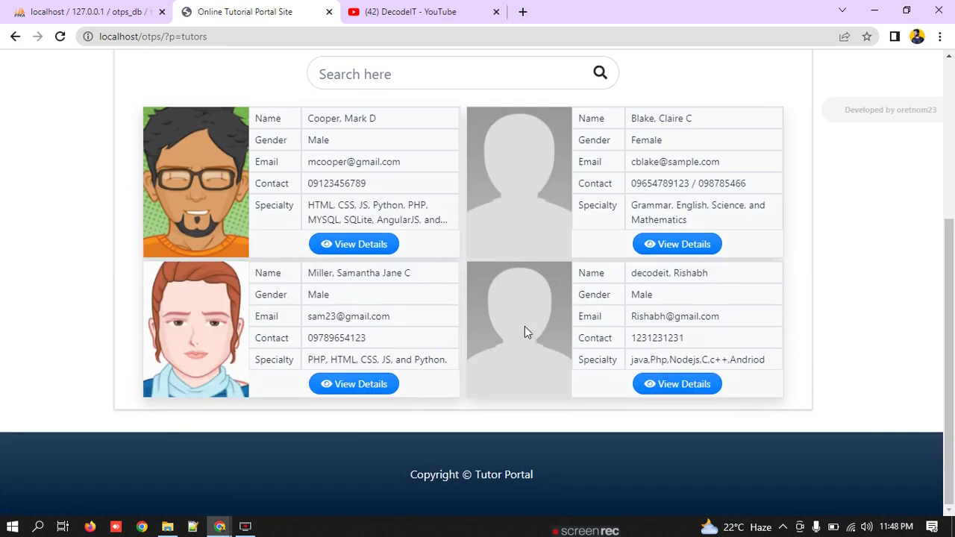
{"action": "left_click_drag", "start_coordinate": [632, 273], "coordinate": [732, 268]}
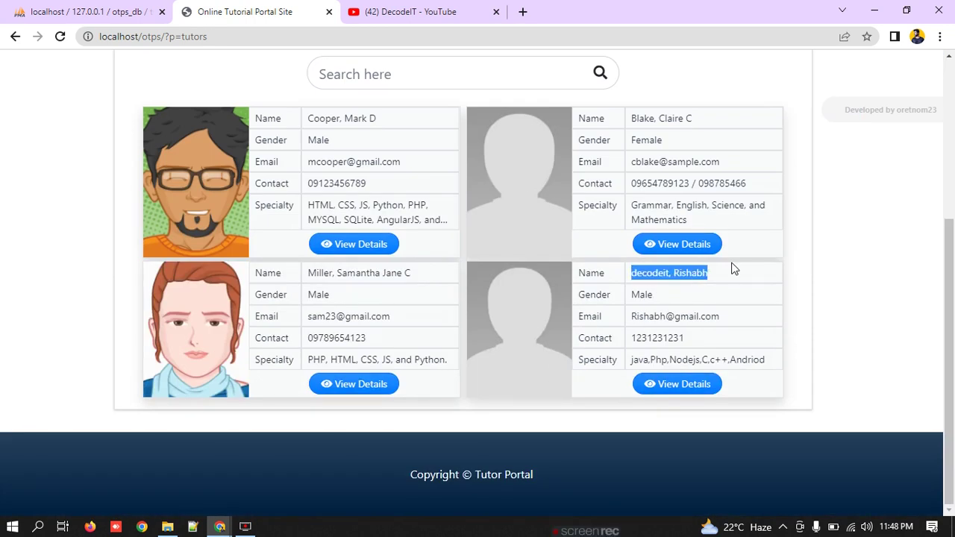
{"action": "left_click", "coordinate": [646, 383]}
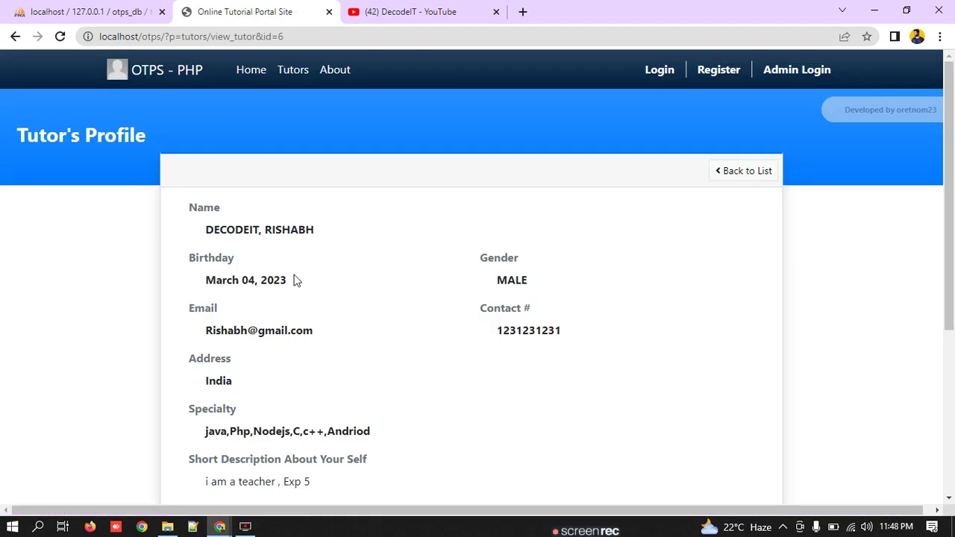
Step: Review the Fun Study course details under the tutor's Courses Offerd
{"action": "left_click_drag", "start_coordinate": [246, 213], "coordinate": [514, 469]}
{"action": "scroll", "coordinate": [545, 416], "scroll_direction": "down", "scroll_amount": 4}
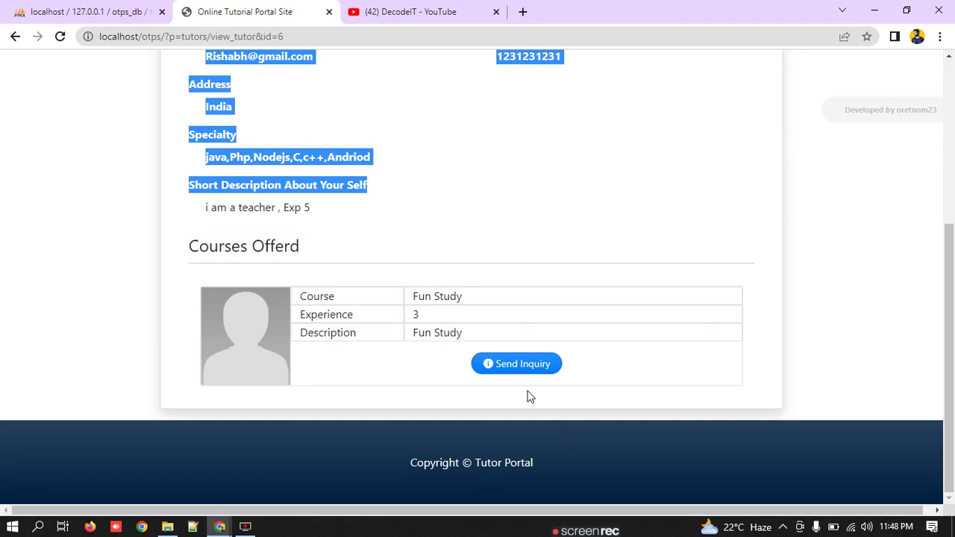
{"action": "scroll", "coordinate": [450, 237], "scroll_direction": "up", "scroll_amount": 3}
{"action": "scroll", "coordinate": [452, 246], "scroll_direction": "down", "scroll_amount": 3}
{"action": "left_click", "coordinate": [452, 257]}
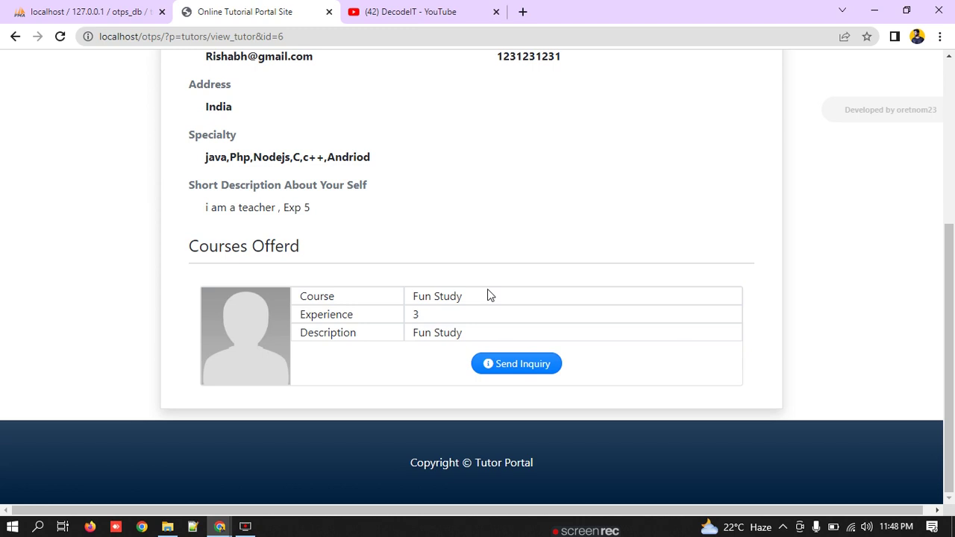
{"action": "left_click_drag", "start_coordinate": [488, 290], "coordinate": [391, 296]}
{"action": "left_click_drag", "start_coordinate": [446, 321], "coordinate": [390, 333]}
{"action": "left_click_drag", "start_coordinate": [453, 298], "coordinate": [358, 300]}
{"action": "scroll", "coordinate": [361, 300], "scroll_direction": "up", "scroll_amount": 4}
{"action": "scroll", "coordinate": [367, 299], "scroll_direction": "down", "scroll_amount": 4}
Step: Fill the Fun Study inquiry with the inquirer's full name, saved e-mail, contact number and message
{"action": "left_click", "coordinate": [511, 365]}
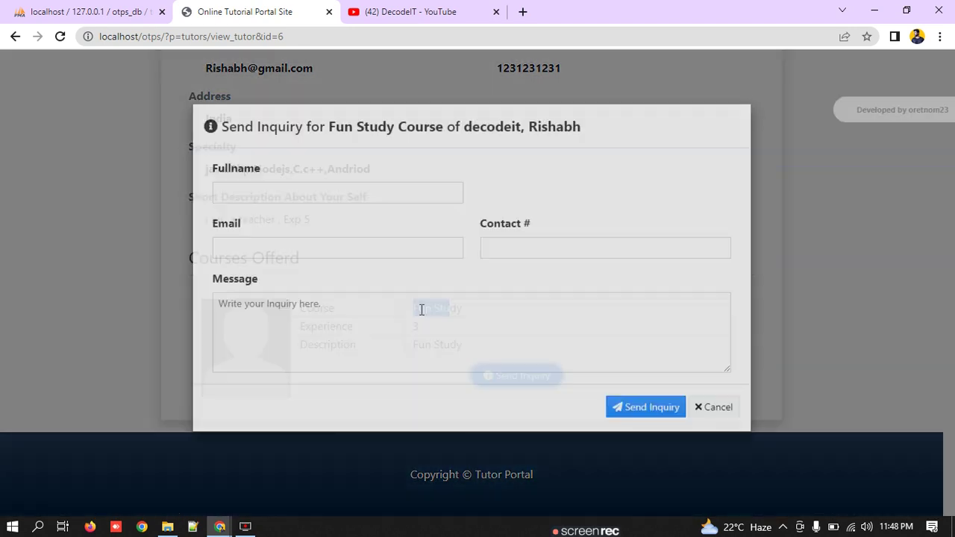
{"action": "left_click", "coordinate": [309, 209]}
{"action": "type", "text": "Rishabh"}
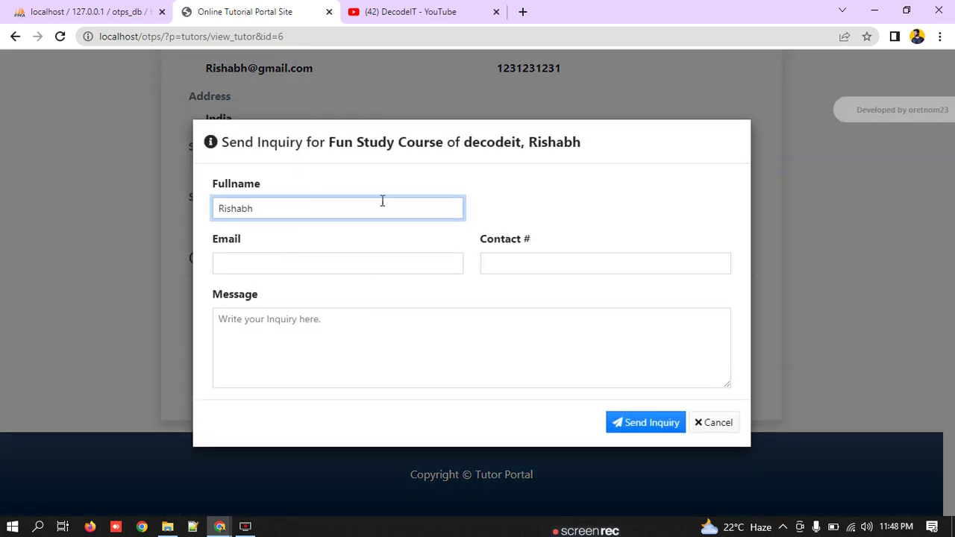
{"action": "left_click", "coordinate": [335, 267]}
{"action": "left_click", "coordinate": [335, 294]}
{"action": "left_click", "coordinate": [568, 266]}
{"action": "left_click", "coordinate": [574, 296]}
{"action": "left_click", "coordinate": [417, 369]}
{"action": "type", "text": "i am interested in your couse"}
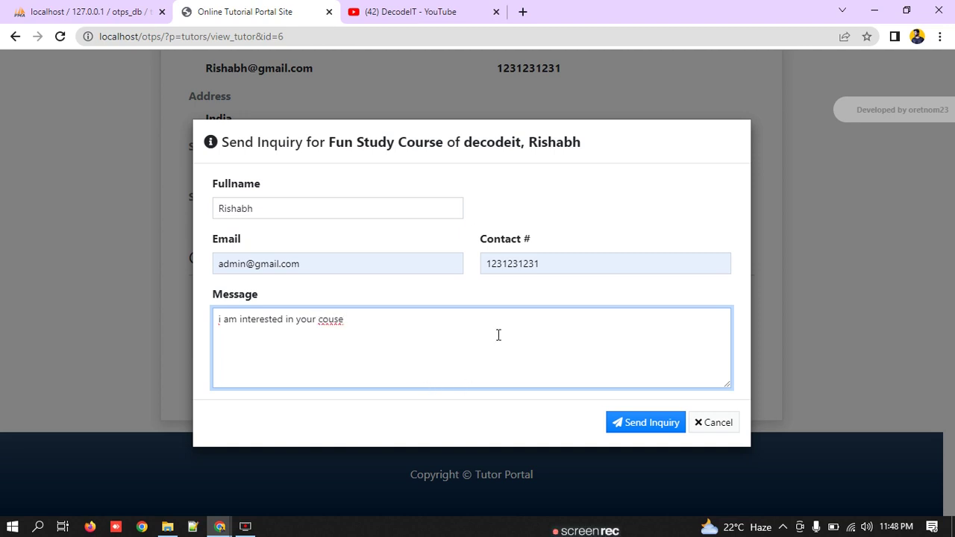
Step: Send the inquiry, dismiss the success alert, and switch to the admin window
{"action": "left_click", "coordinate": [649, 422]}
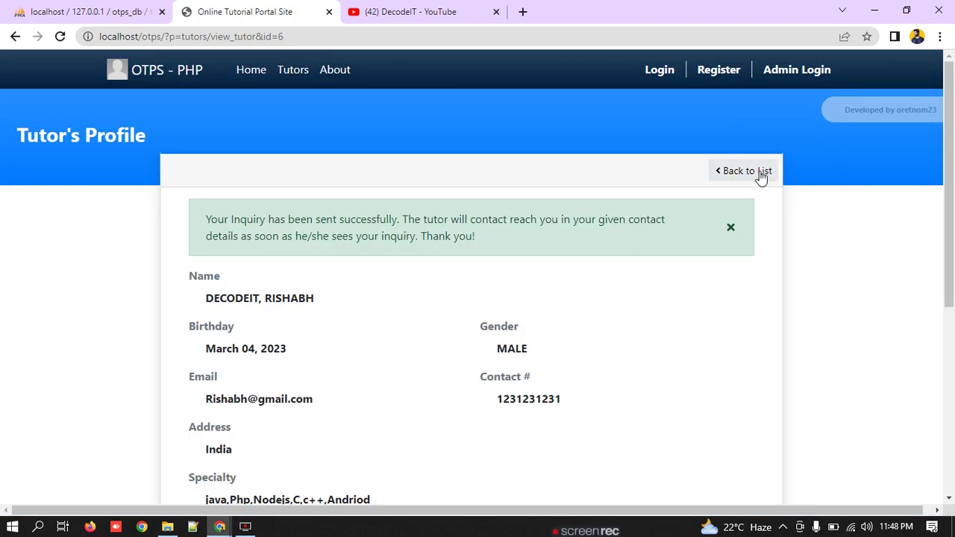
{"action": "left_click", "coordinate": [731, 228]}
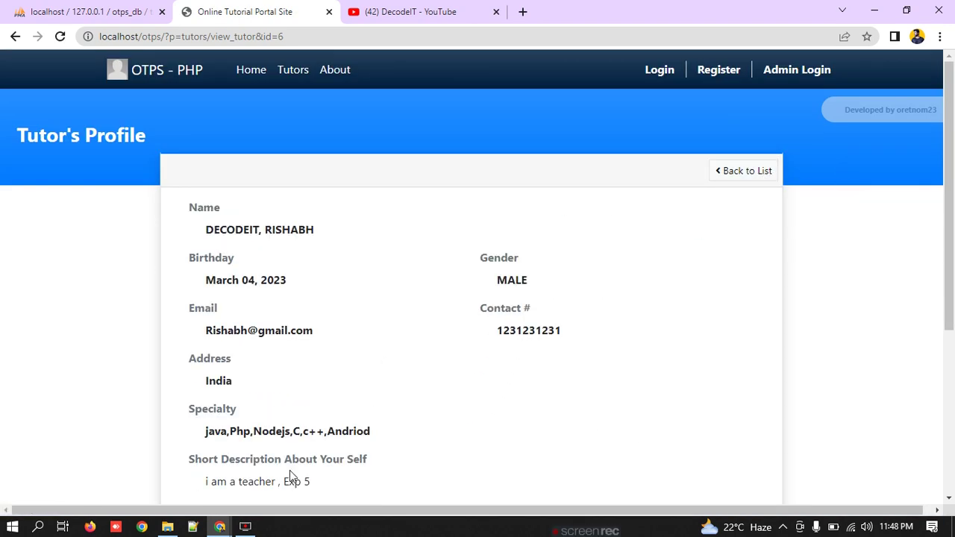
{"action": "scroll", "coordinate": [374, 448], "scroll_direction": "down", "scroll_amount": 4}
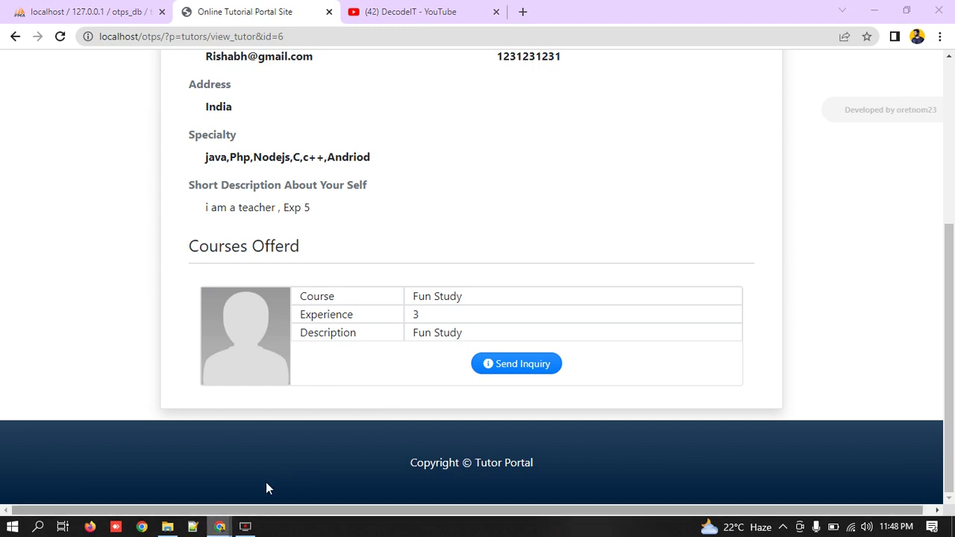
{"action": "mouse_move", "coordinate": [220, 526]}
{"action": "left_click", "coordinate": [312, 458]}
{"action": "scroll", "coordinate": [263, 237], "scroll_direction": "up", "scroll_amount": 15}
{"action": "left_click_drag", "start_coordinate": [287, 213], "coordinate": [218, 213]}
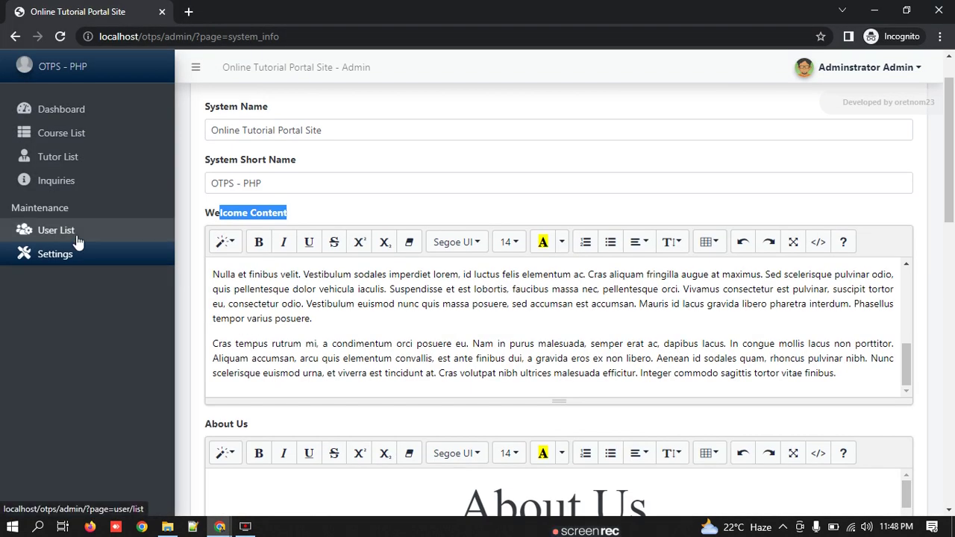
Step: Check the admin Inquiries list, where the new Fun Study inquiry shows Unread
{"action": "left_click", "coordinate": [71, 182]}
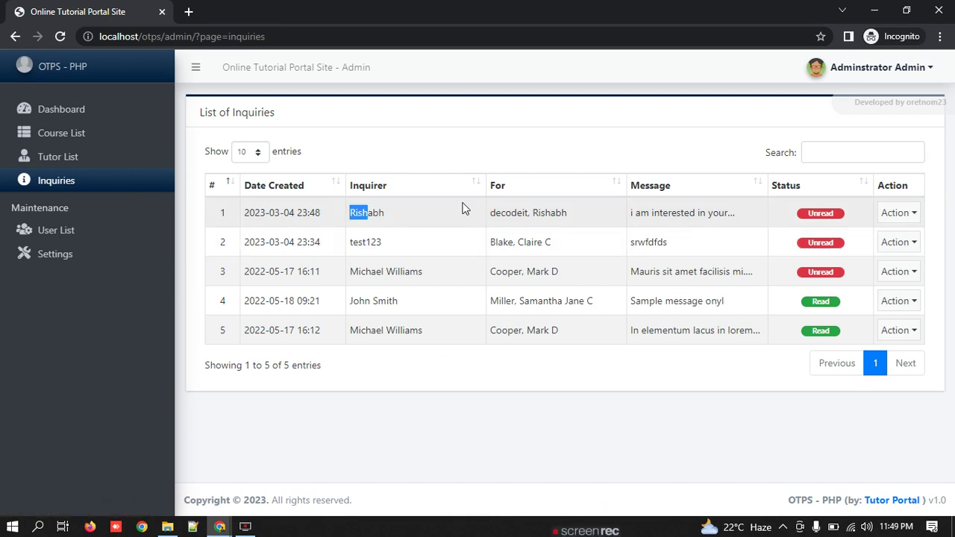
{"action": "left_click_drag", "start_coordinate": [358, 208], "coordinate": [800, 215]}
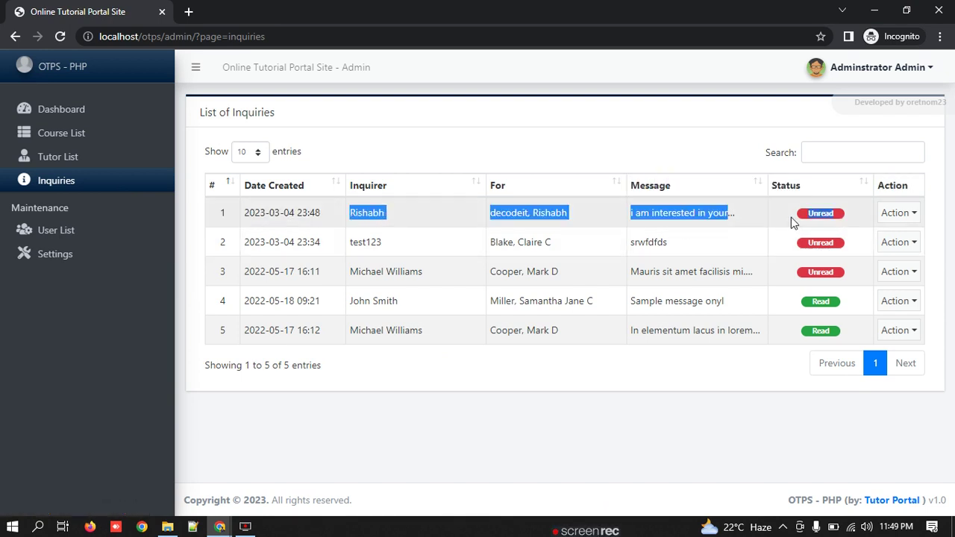
{"action": "left_click", "coordinate": [791, 217]}
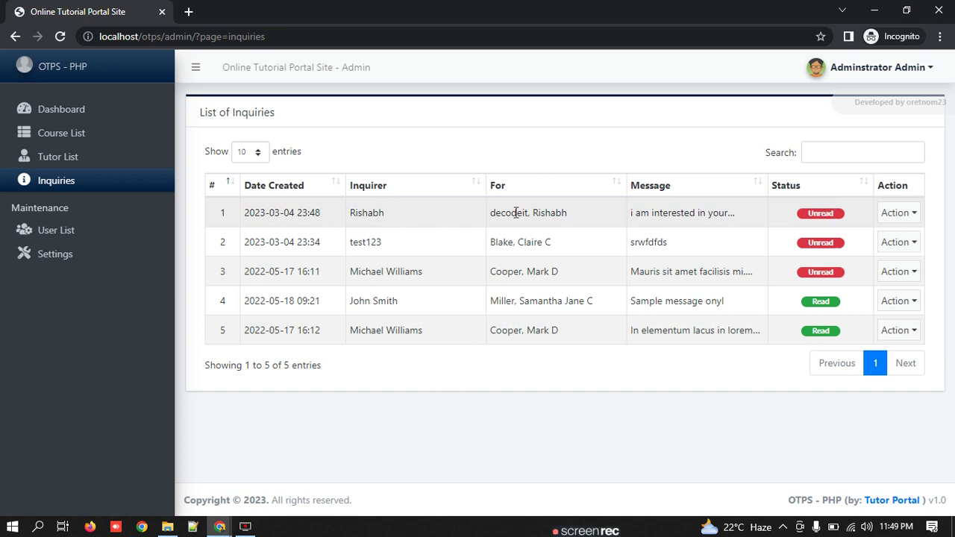
{"action": "left_click", "coordinate": [897, 216]}
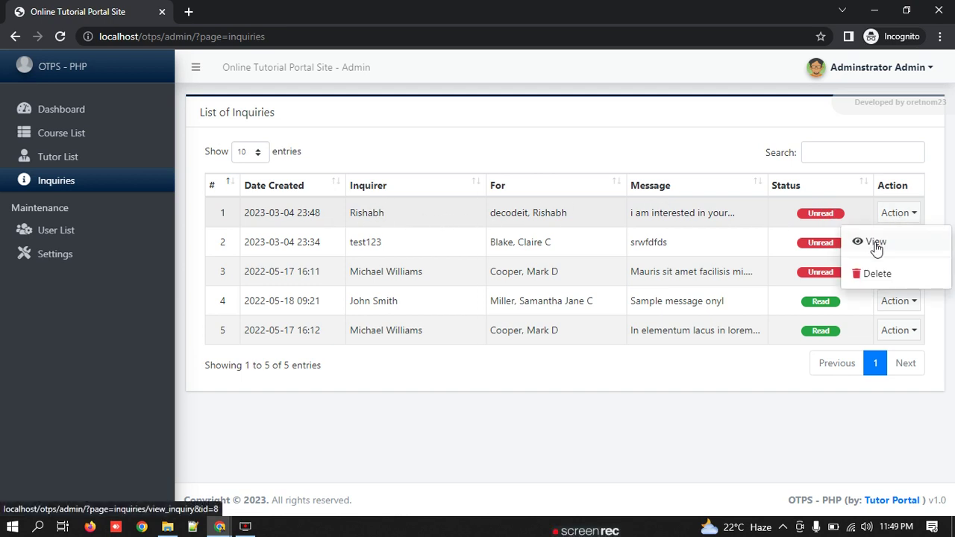
{"action": "left_click", "coordinate": [587, 452]}
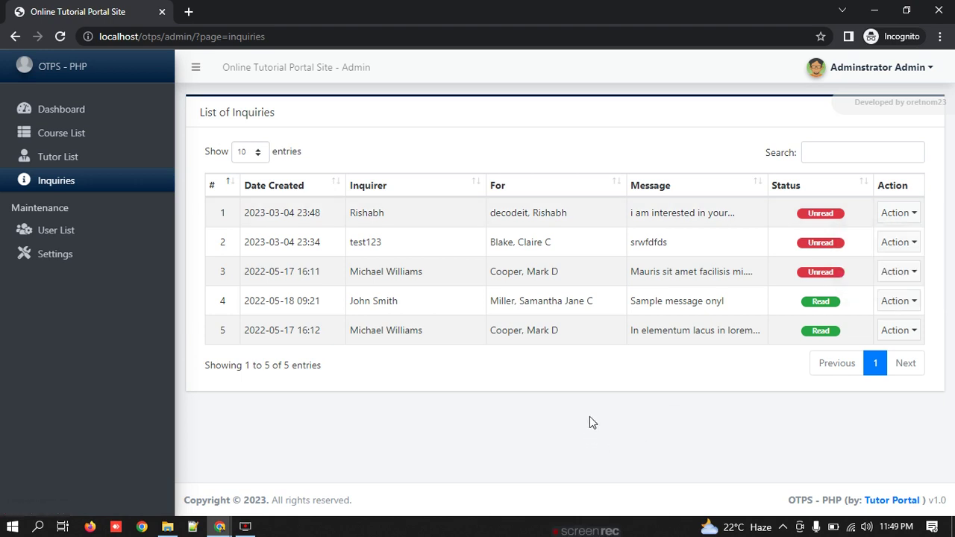
Step: Return to the public Tutor's Profile page in the visitor's window
{"action": "left_click", "coordinate": [233, 527]}
{"action": "left_click", "coordinate": [187, 490]}
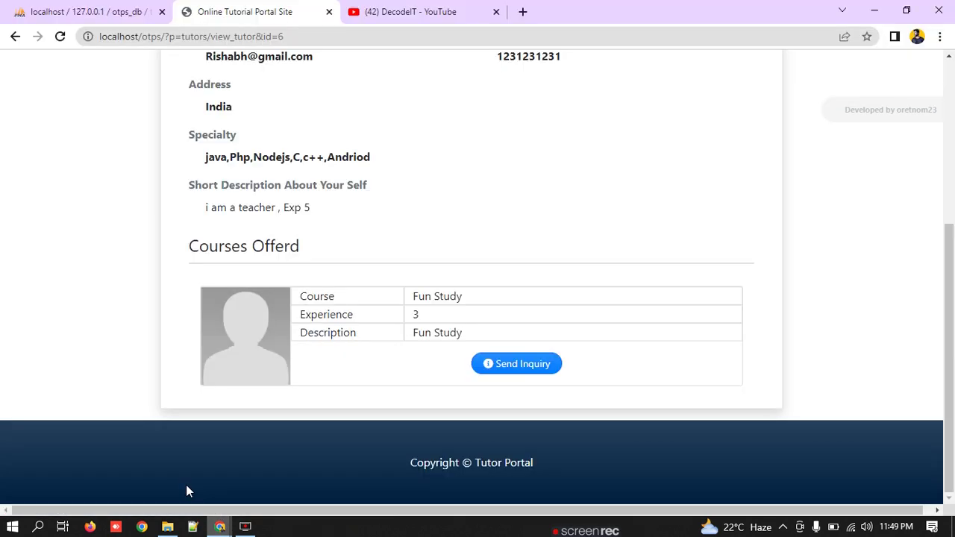
{"action": "scroll", "coordinate": [735, 232], "scroll_direction": "up", "scroll_amount": 5}
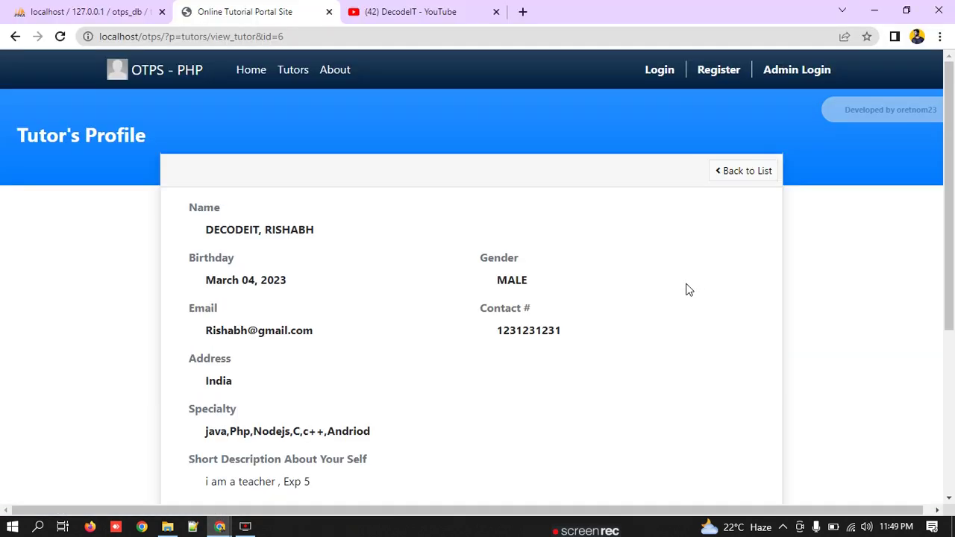
Step: Sign in to the tutor portal with the saved e-mail and the tutor's password
{"action": "left_click", "coordinate": [659, 70]}
{"action": "left_click", "coordinate": [435, 312]}
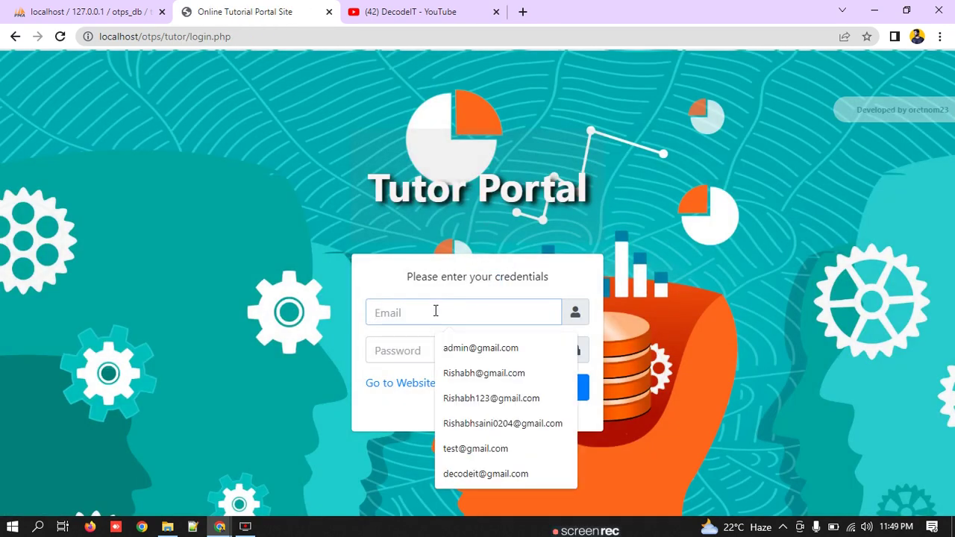
{"action": "left_click", "coordinate": [483, 373]}
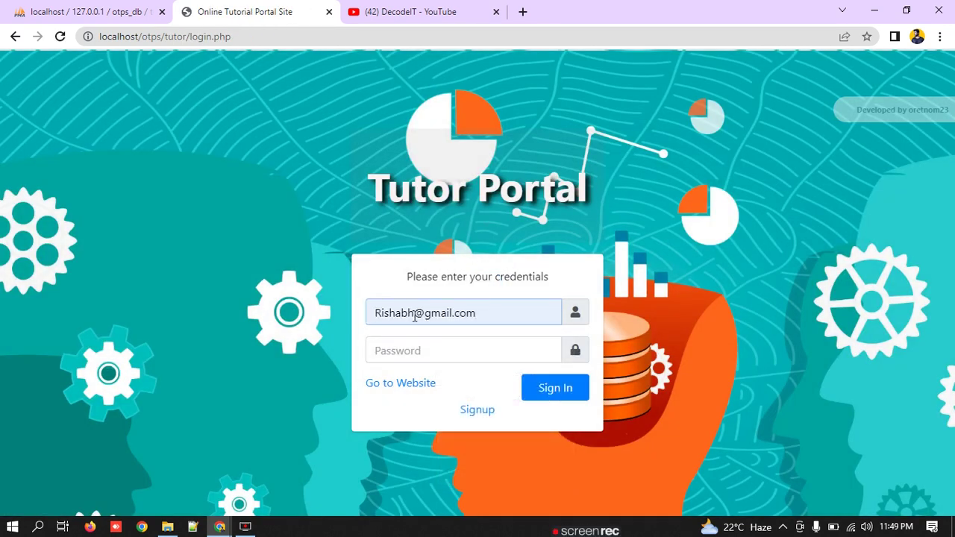
{"action": "double_click", "coordinate": [414, 314]}
{"action": "left_click", "coordinate": [382, 355]}
{"action": "type", "text": "•••••••"}
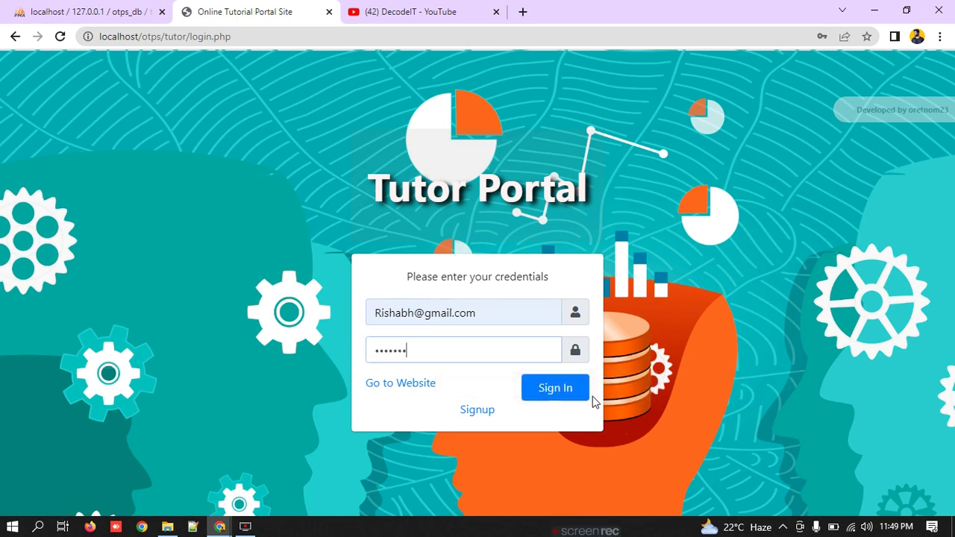
{"action": "left_click", "coordinate": [581, 392]}
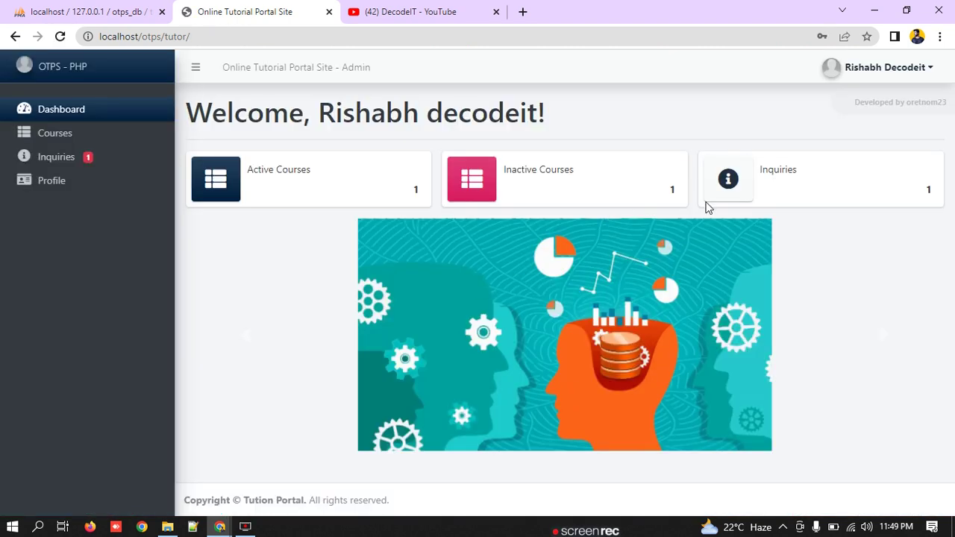
Step: Decline Chrome's offer to save the password, then view the tutor's inquiries
{"action": "left_click", "coordinate": [601, 224]}
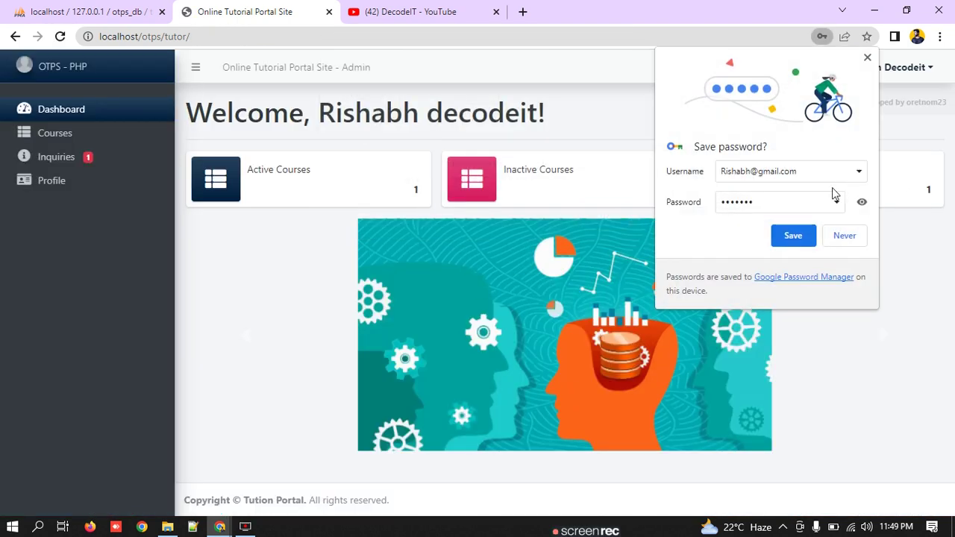
{"action": "left_click", "coordinate": [842, 236]}
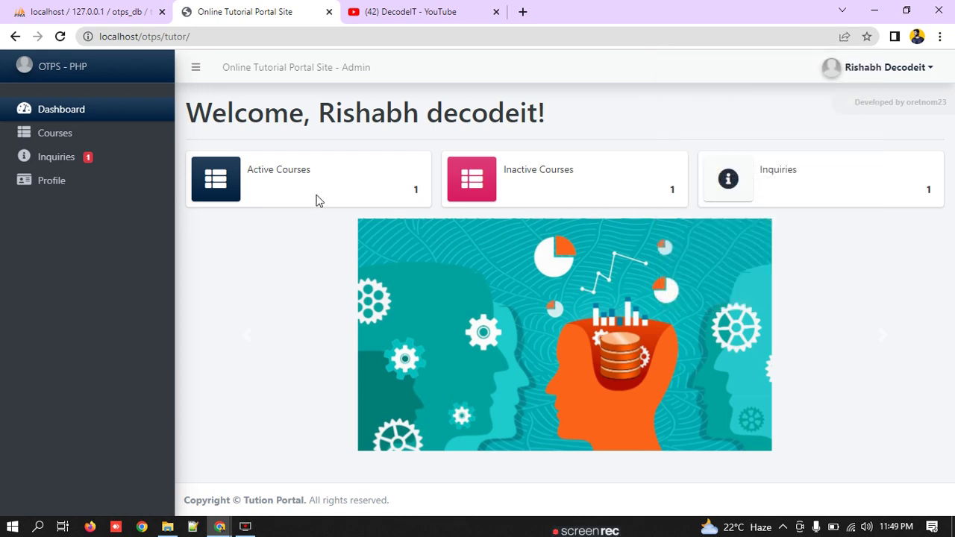
{"action": "left_click_drag", "start_coordinate": [265, 176], "coordinate": [181, 177]}
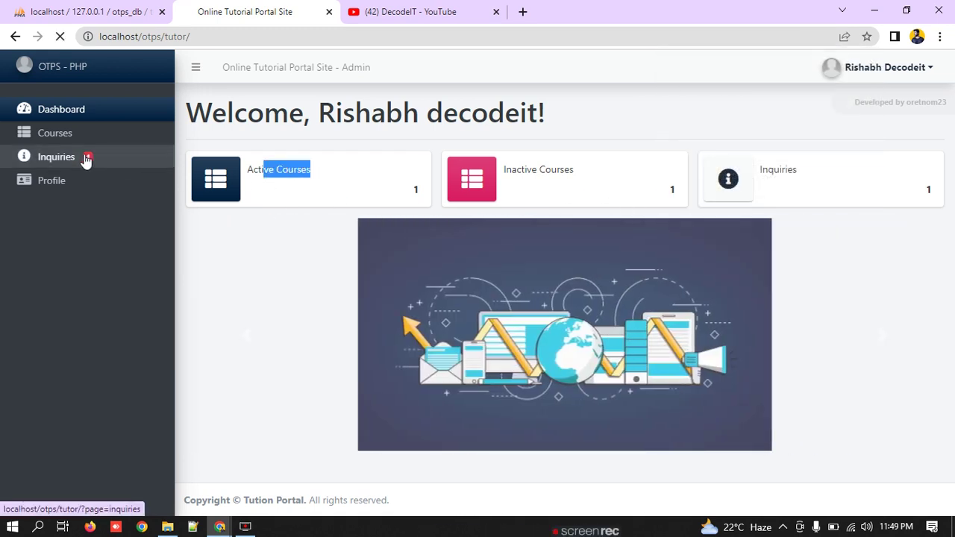
{"action": "left_click", "coordinate": [87, 157]}
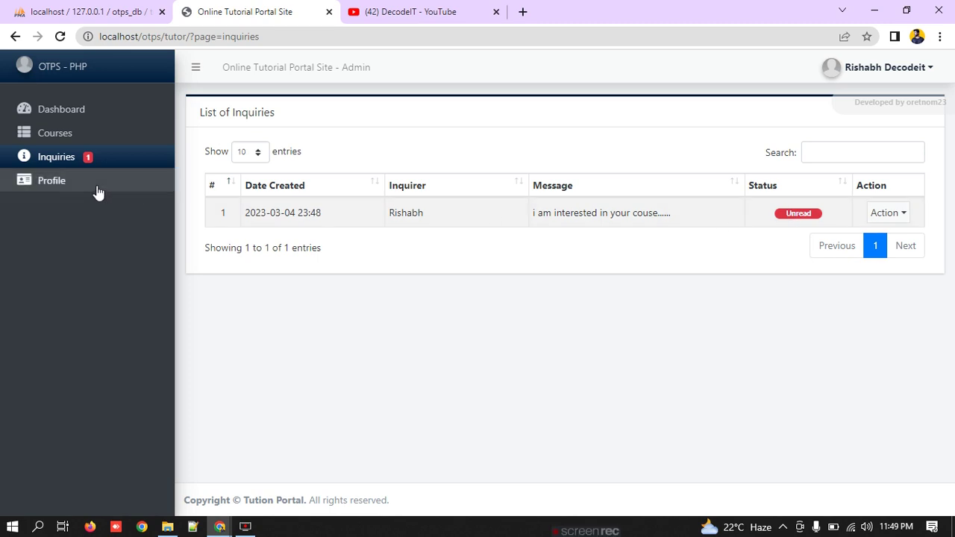
Step: Open the full details of the Fun Study inquiry from its Action menu
{"action": "left_click", "coordinate": [886, 217]}
{"action": "left_click", "coordinate": [636, 212]}
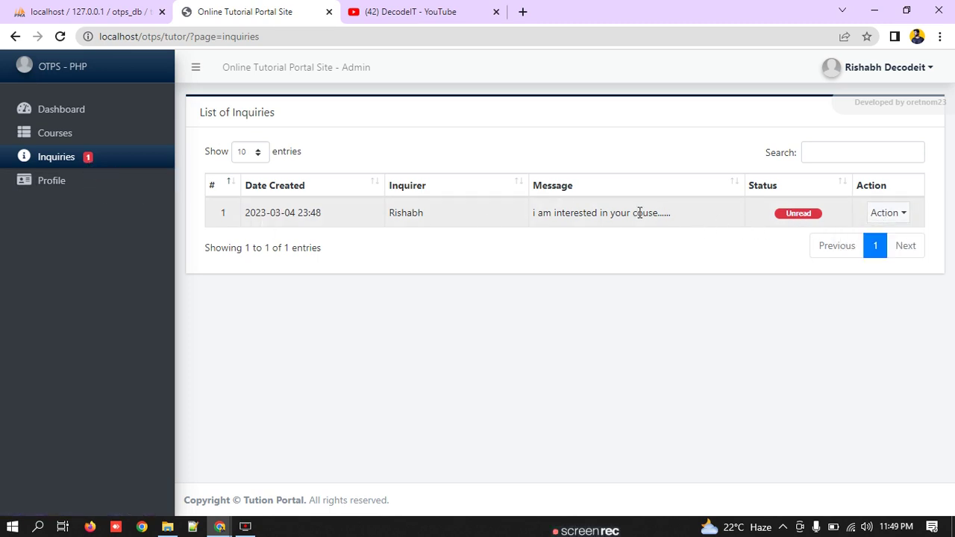
{"action": "left_click", "coordinate": [888, 218]}
{"action": "left_click", "coordinate": [879, 241]}
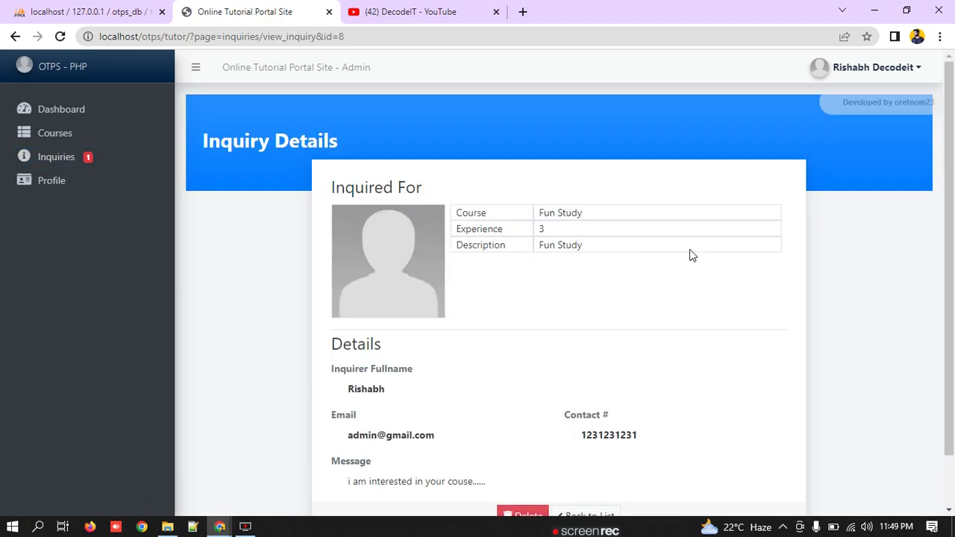
Step: Review the inquirer's name, e-mail, contact number and message, then return to the inquiry list
{"action": "scroll", "coordinate": [520, 252], "scroll_direction": "down", "scroll_amount": 1}
{"action": "left_click_drag", "start_coordinate": [538, 155], "coordinate": [411, 243]}
{"action": "left_click_drag", "start_coordinate": [354, 310], "coordinate": [516, 388]}
{"action": "left_click_drag", "start_coordinate": [669, 388], "coordinate": [575, 387]}
{"action": "triple_click", "coordinate": [371, 422]}
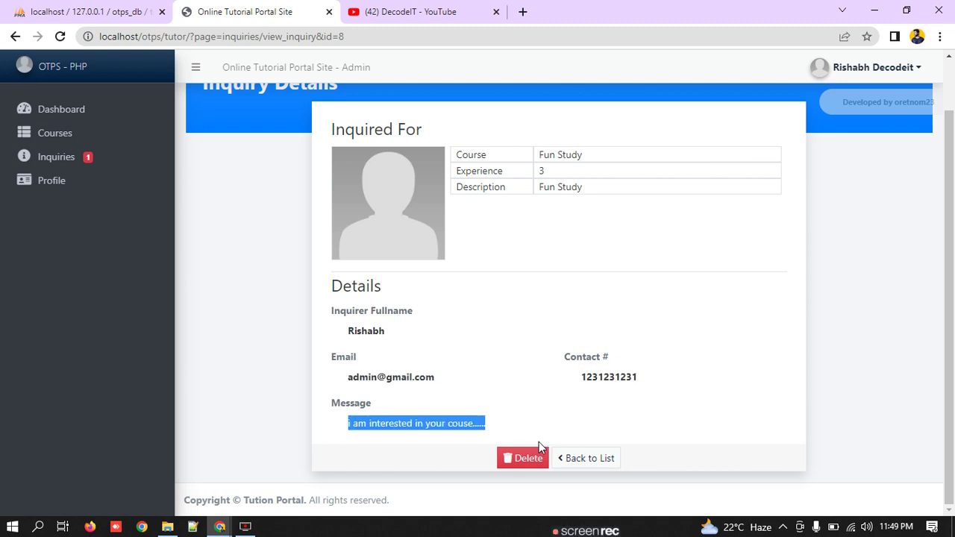
{"action": "left_click", "coordinate": [578, 459]}
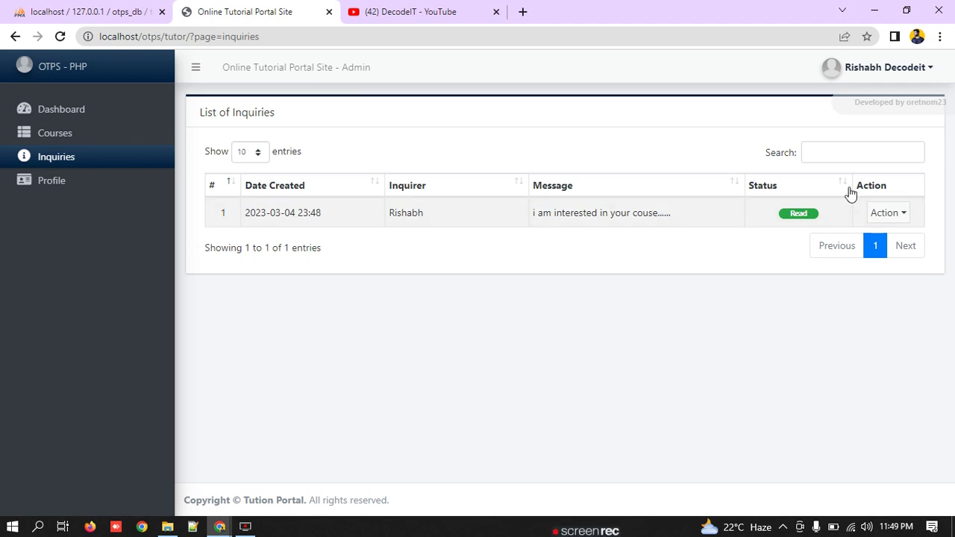
Step: In the admin's browser window, refresh the inquiry list to confirm the inquiry now shows Read
{"action": "mouse_move", "coordinate": [221, 525]}
{"action": "left_click", "coordinate": [284, 483]}
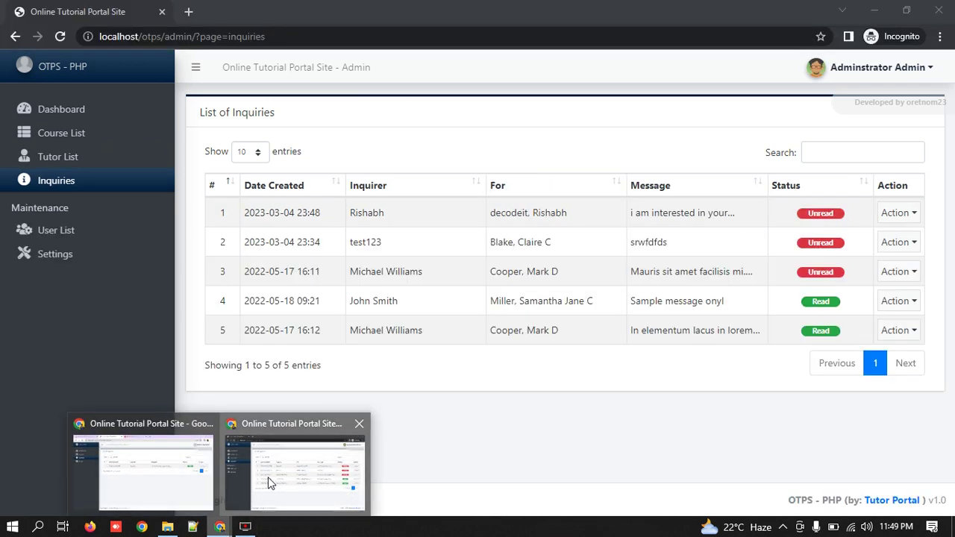
{"action": "left_click", "coordinate": [61, 37]}
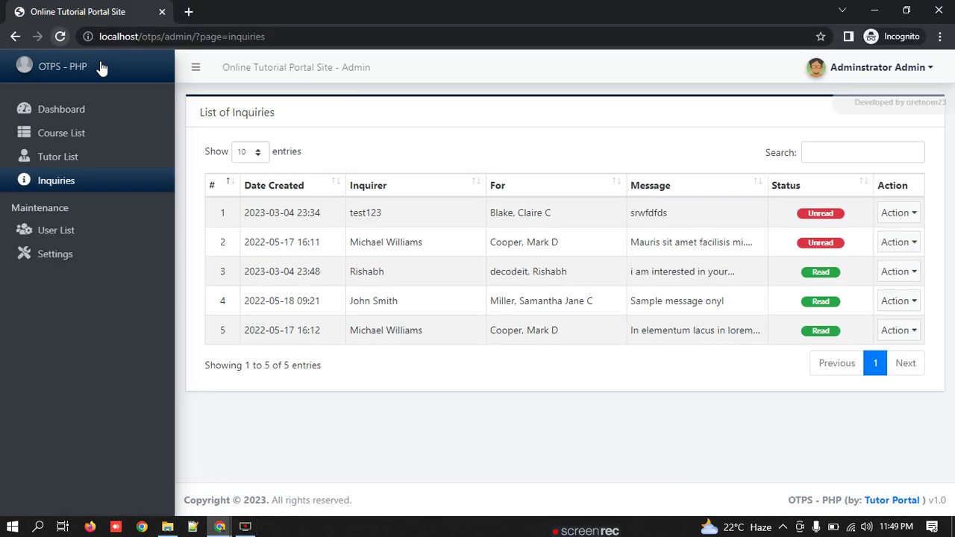
{"action": "left_click_drag", "start_coordinate": [820, 283], "coordinate": [230, 282]}
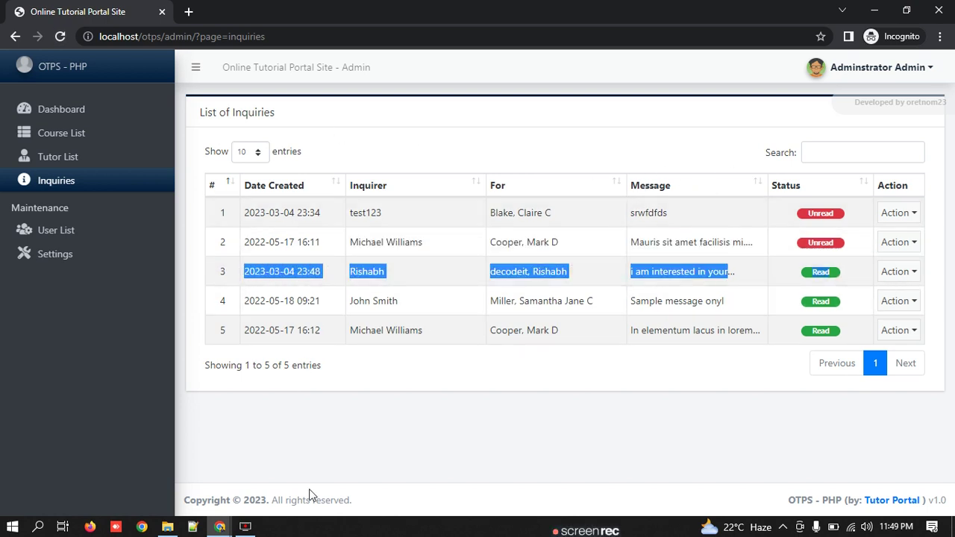
Step: Switch back to the tutor's logged-in browser window
{"action": "left_click", "coordinate": [219, 527]}
{"action": "left_click", "coordinate": [200, 491]}
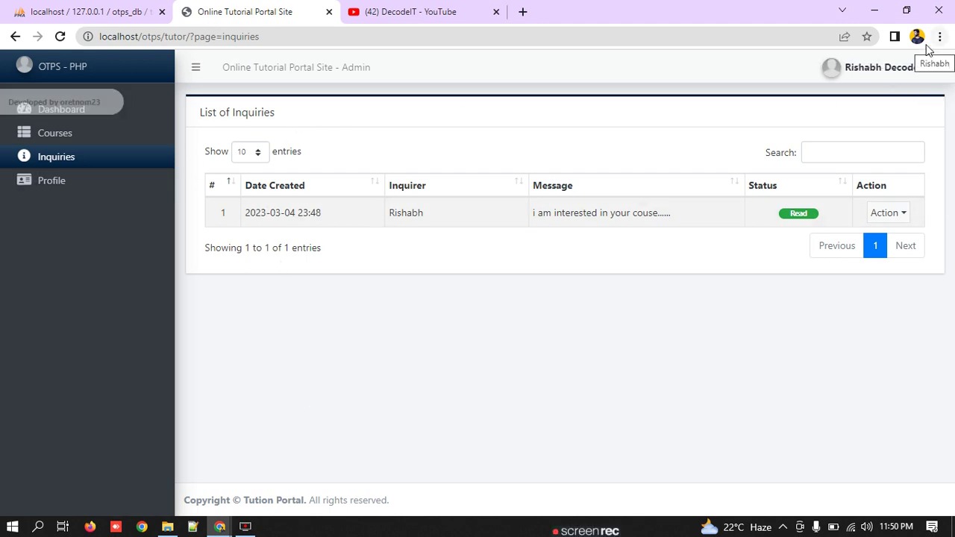
{"action": "left_click", "coordinate": [924, 68]}
Step: Log the tutor out and open the public website's Tutors page
{"action": "left_click", "coordinate": [871, 133]}
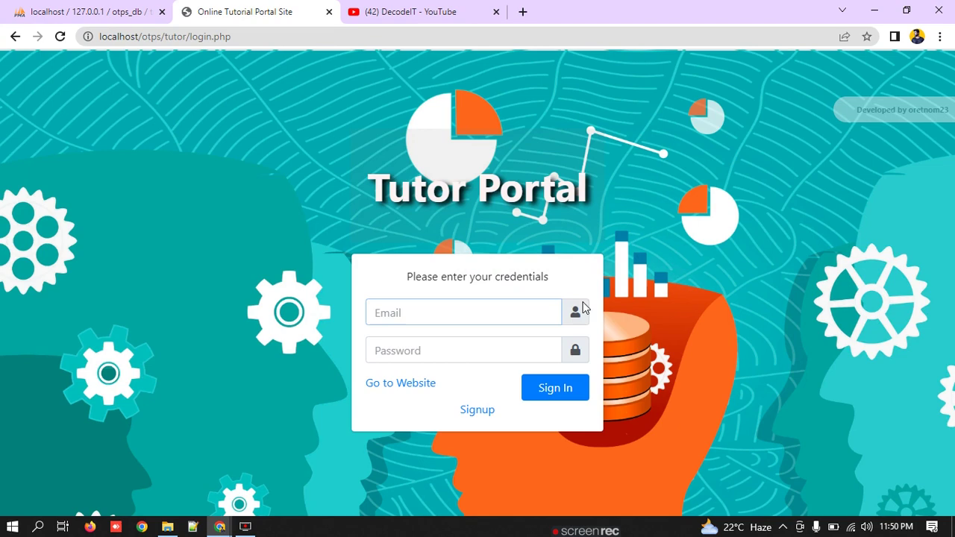
{"action": "left_click", "coordinate": [436, 385]}
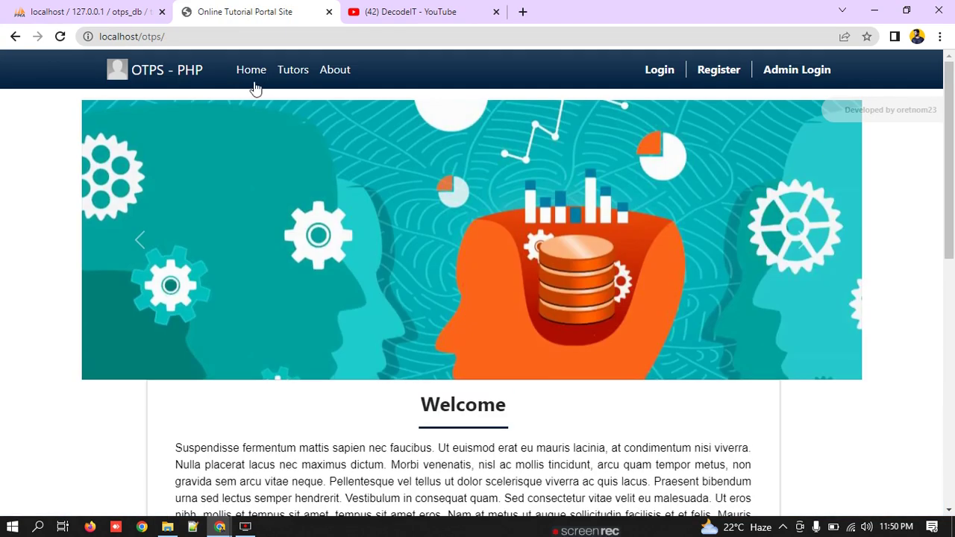
{"action": "left_click", "coordinate": [287, 70]}
Step: Scroll through the four tutor cards and review their specialties, including Grammar to Mathematics
{"action": "scroll", "coordinate": [520, 347], "scroll_direction": "down", "scroll_amount": 4}
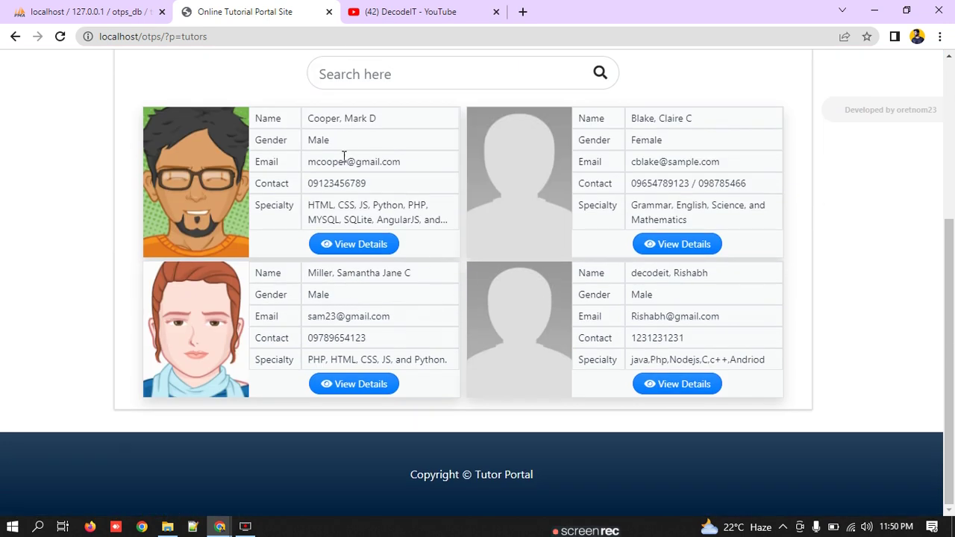
{"action": "left_click_drag", "start_coordinate": [735, 120], "coordinate": [599, 137]}
{"action": "left_click_drag", "start_coordinate": [720, 229], "coordinate": [576, 216]}
{"action": "scroll", "coordinate": [309, 305], "scroll_direction": "up", "scroll_amount": 4}
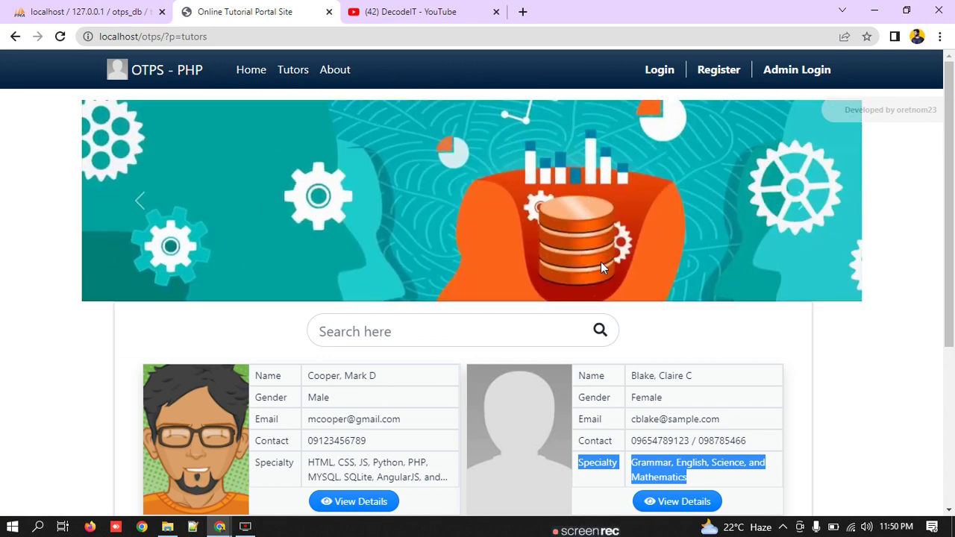
{"action": "scroll", "coordinate": [457, 335], "scroll_direction": "down", "scroll_amount": 3}
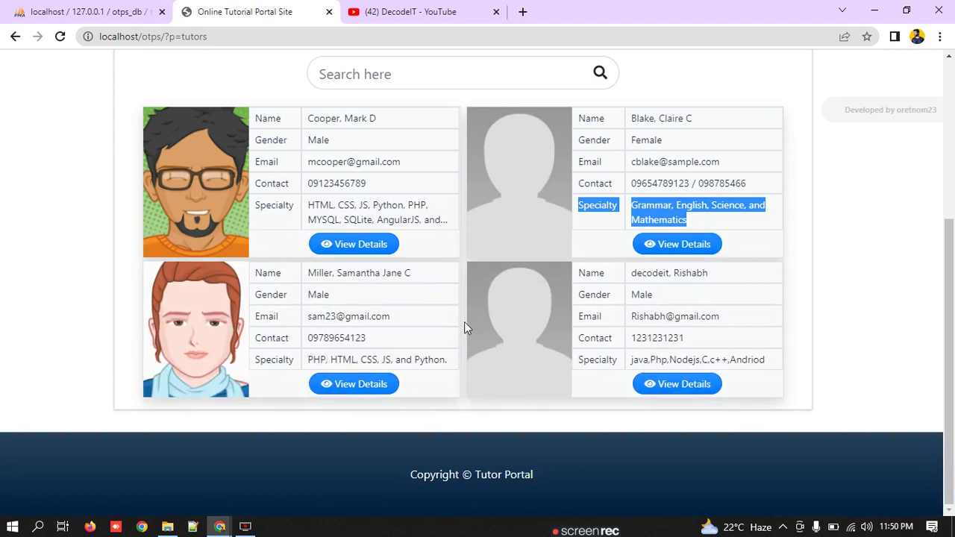
{"action": "scroll", "coordinate": [455, 190], "scroll_direction": "up", "scroll_amount": 3}
{"action": "left_click", "coordinate": [398, 322]}
{"action": "scroll", "coordinate": [437, 324], "scroll_direction": "down", "scroll_amount": 3}
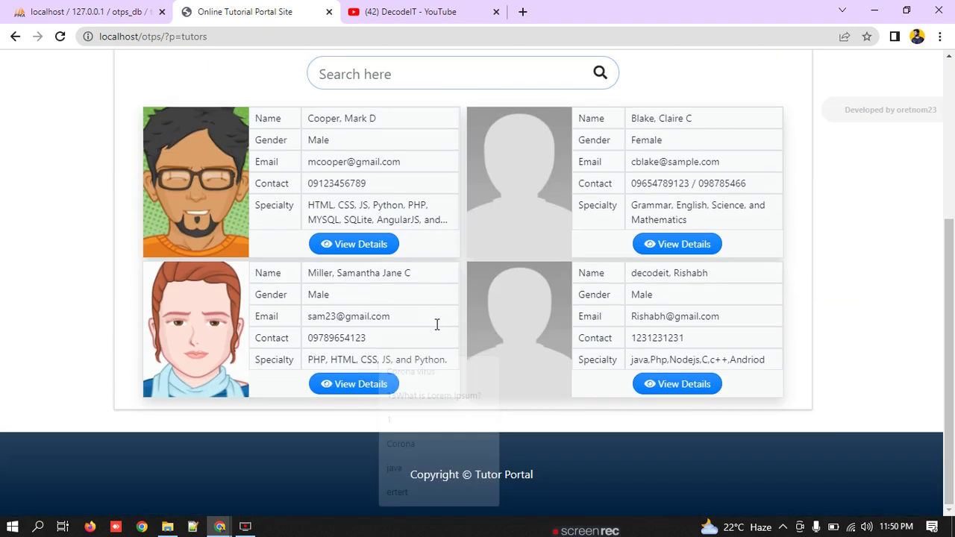
Step: Search the tutor list by a copied tutor's full name and check the matching tutor
{"action": "left_click_drag", "start_coordinate": [728, 277], "coordinate": [629, 280]}
{"action": "key", "text": "ctrl+c"}
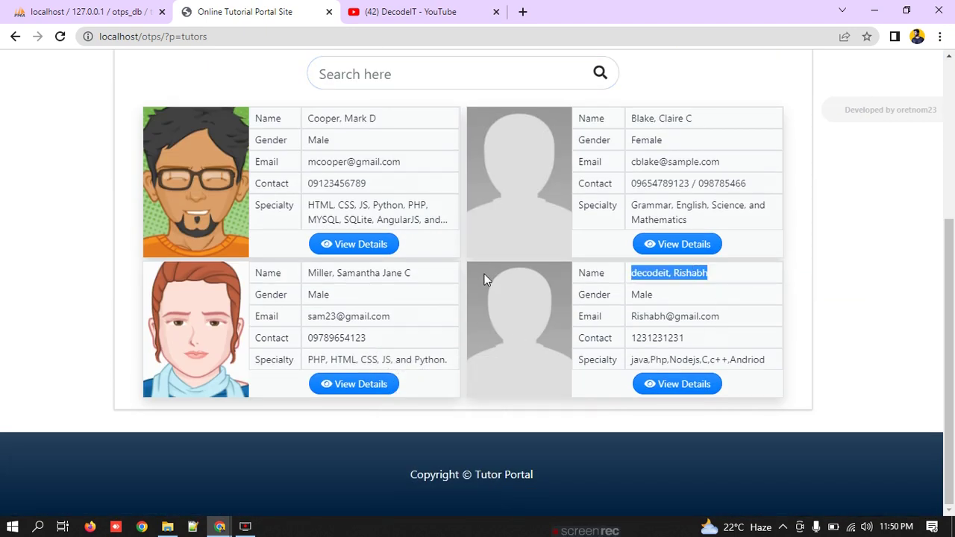
{"action": "left_click", "coordinate": [423, 74]}
{"action": "key", "text": "ctrl+v"}
{"action": "key", "text": "Return"}
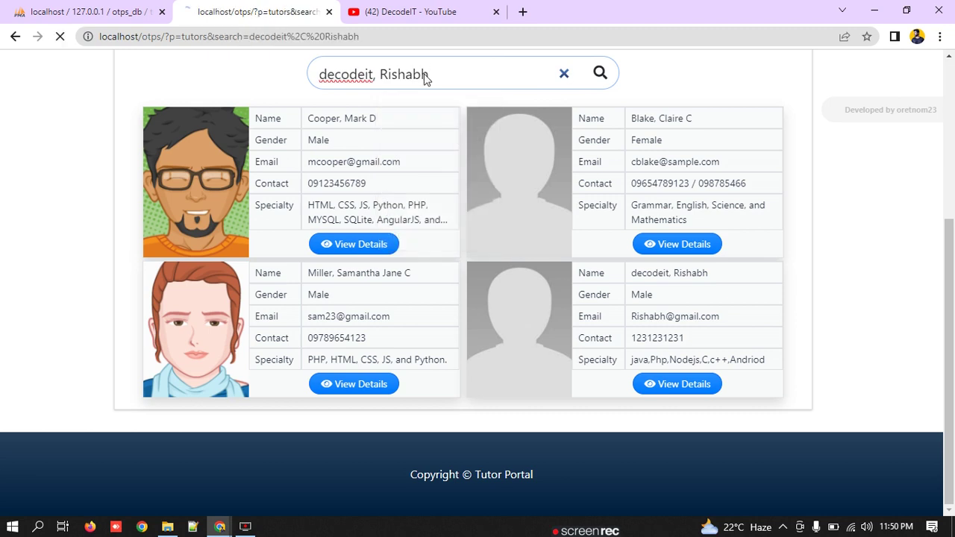
{"action": "scroll", "coordinate": [461, 211], "scroll_direction": "down", "scroll_amount": 2}
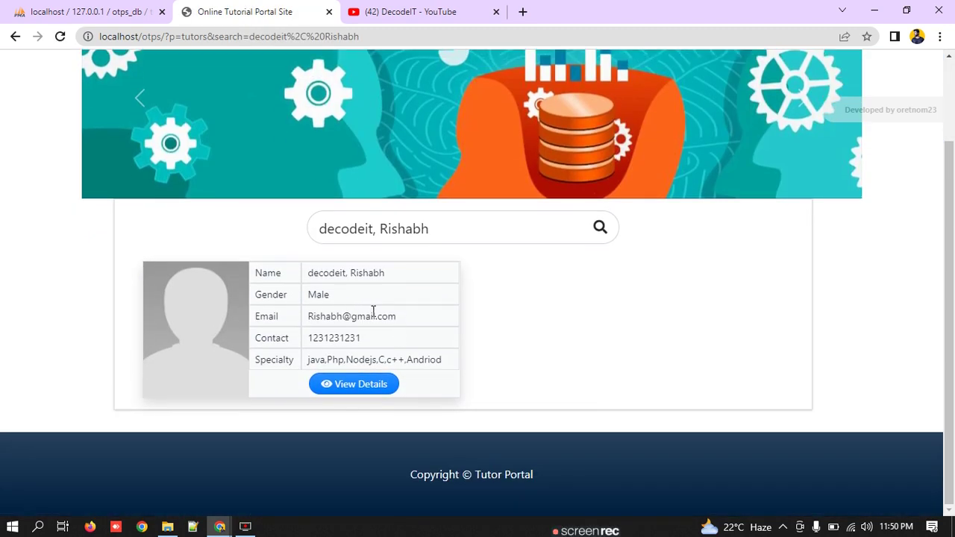
{"action": "left_click_drag", "start_coordinate": [385, 275], "coordinate": [299, 280]}
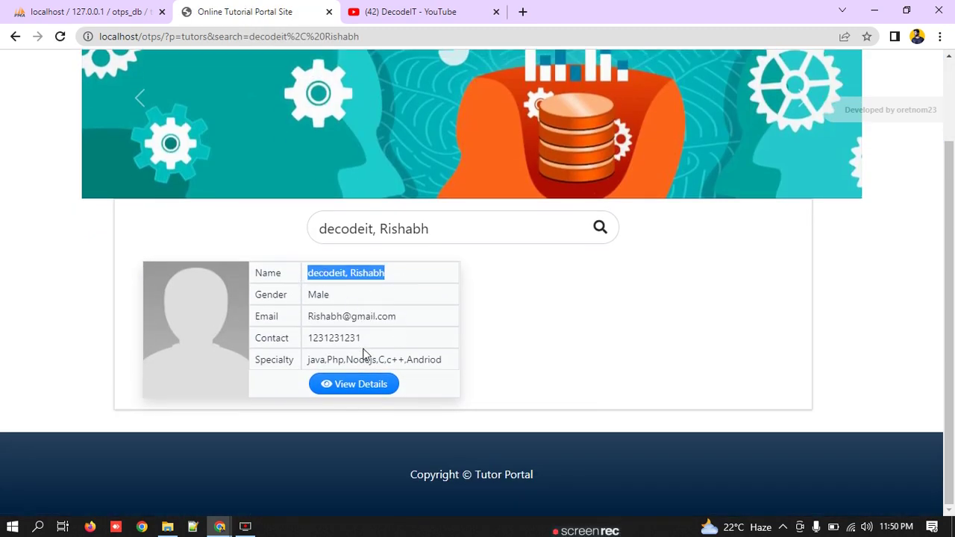
{"action": "left_click_drag", "start_coordinate": [327, 360], "coordinate": [307, 359]}
{"action": "key", "text": "ctrl+c"}
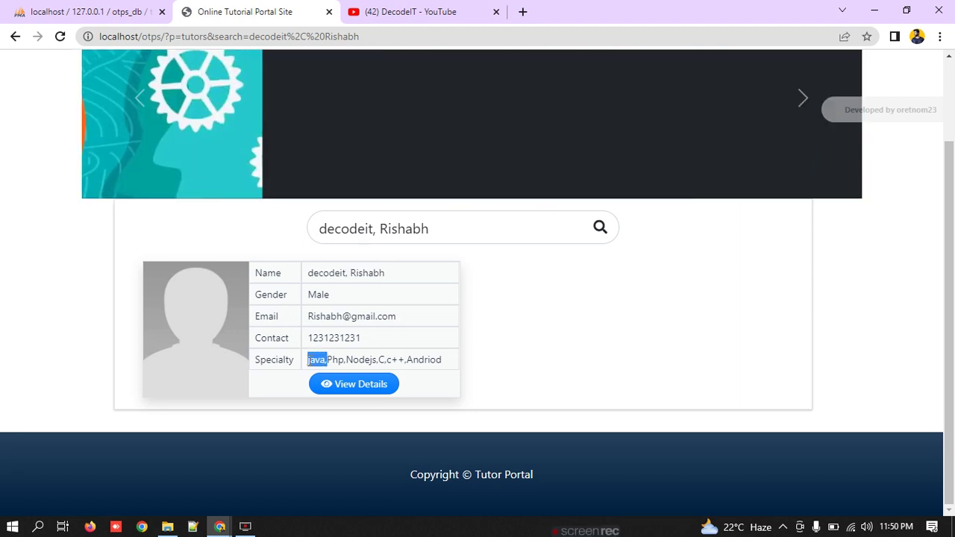
Step: Search the tutor list for the specialty 'java,', then clear the search box
{"action": "triple_click", "coordinate": [443, 234]}
{"action": "key", "text": "ctrl+v"}
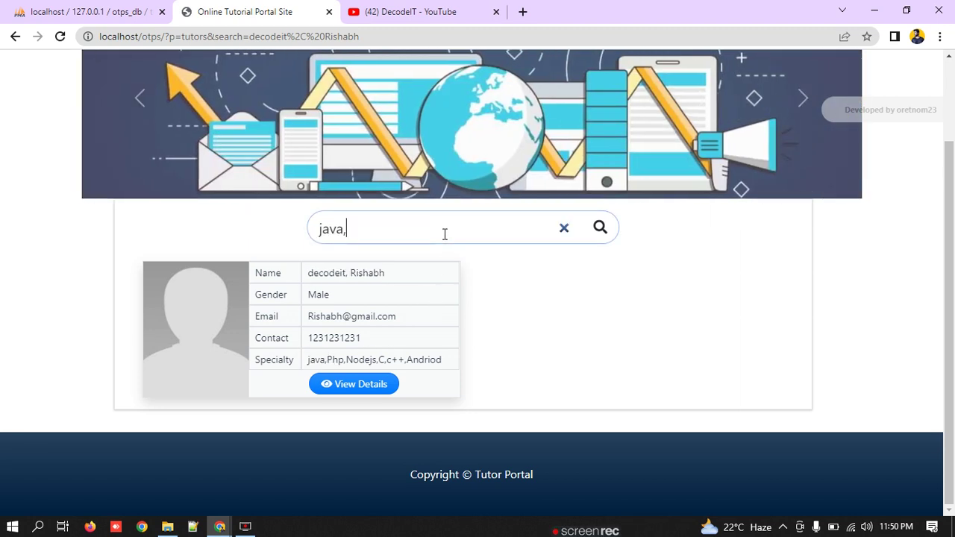
{"action": "left_click", "coordinate": [600, 228]}
{"action": "left_click", "coordinate": [498, 231]}
{"action": "key", "text": "Return"}
{"action": "scroll", "coordinate": [418, 340], "scroll_direction": "down", "scroll_amount": 2}
{"action": "left_click", "coordinate": [347, 228]}
{"action": "left_click_drag", "start_coordinate": [347, 228], "coordinate": [269, 236]}
{"action": "key", "text": "BackSpace"}
{"action": "left_click", "coordinate": [440, 324]}
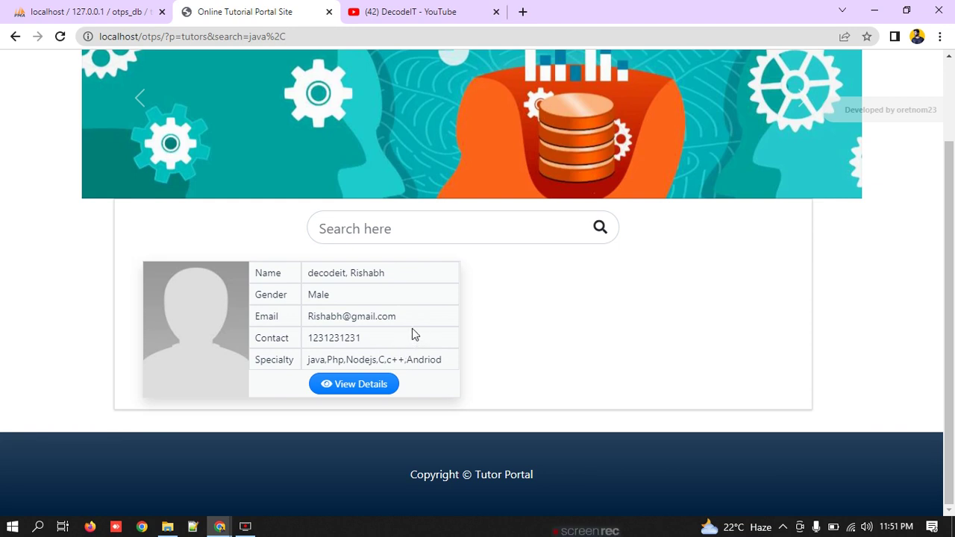
Step: Remove the search term from the address so the page returns to ?p=tutors with all four tutors
{"action": "left_click", "coordinate": [60, 36]}
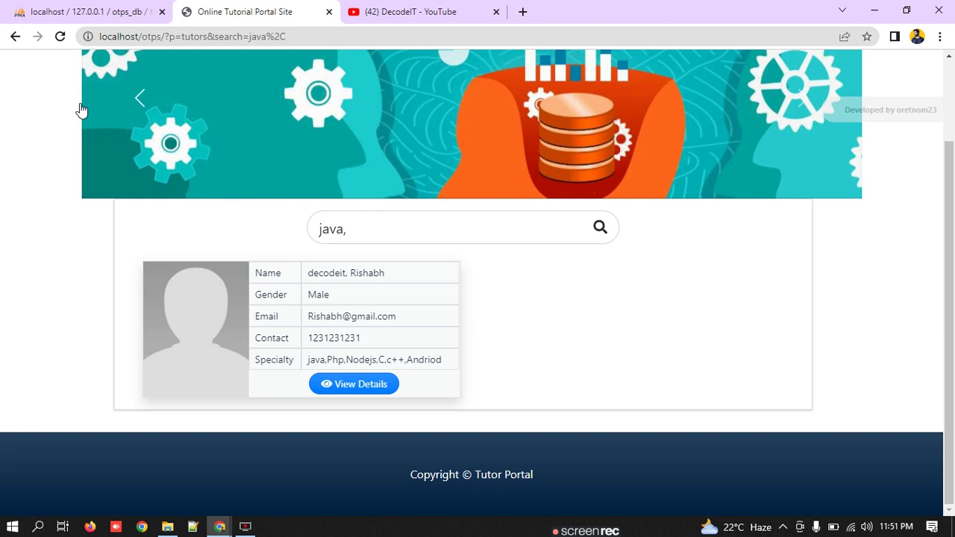
{"action": "left_click", "coordinate": [59, 36]}
{"action": "left_click_drag", "start_coordinate": [244, 36], "coordinate": [391, 37]}
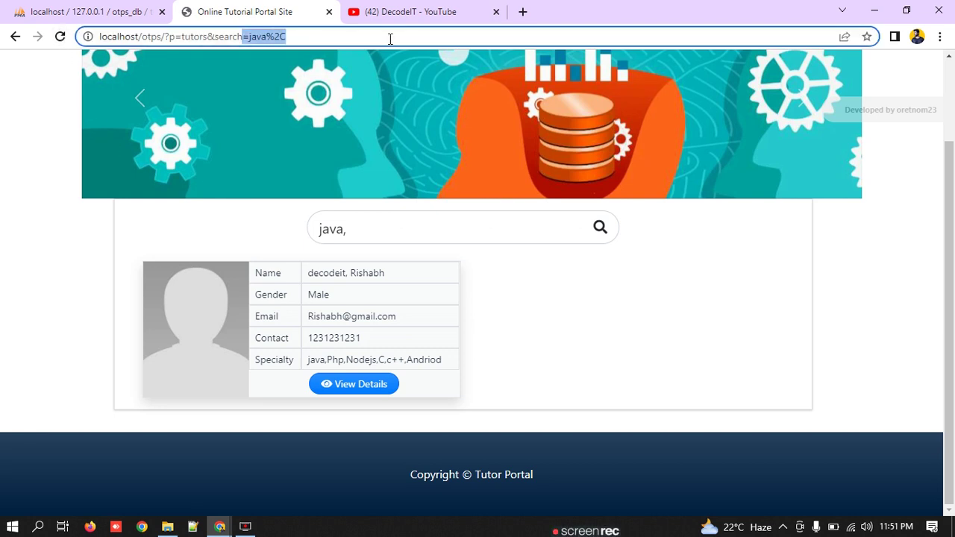
{"action": "key", "text": "BackSpace"}
{"action": "key", "text": "BackSpace"}
{"action": "key", "text": "BackSpace"}
{"action": "key", "text": "BackSpace"}
{"action": "key", "text": "BackSpace"}
{"action": "key", "text": "BackSpace"}
{"action": "key", "text": "BackSpace"}
{"action": "key", "text": "BackSpace"}
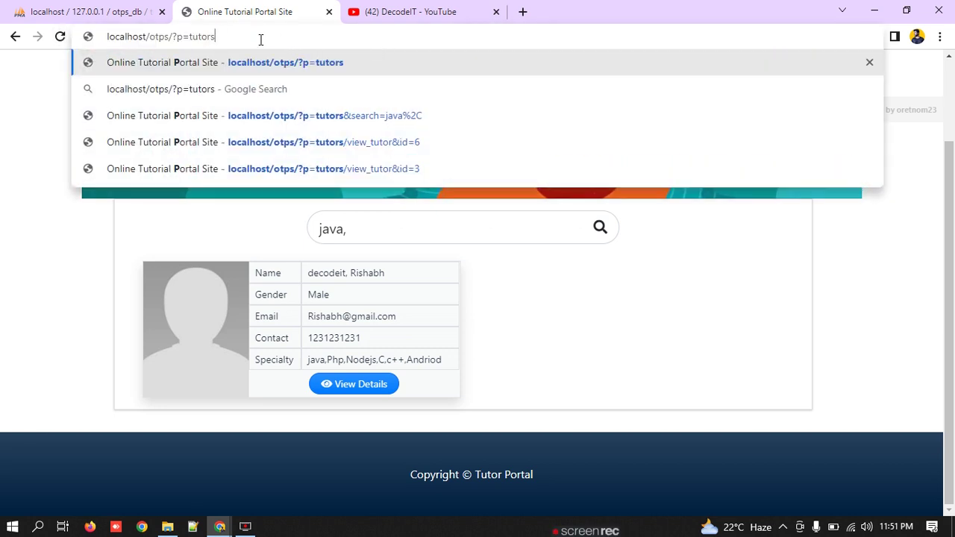
{"action": "key", "text": "Return"}
{"action": "scroll", "coordinate": [387, 288], "scroll_direction": "down", "scroll_amount": 3}
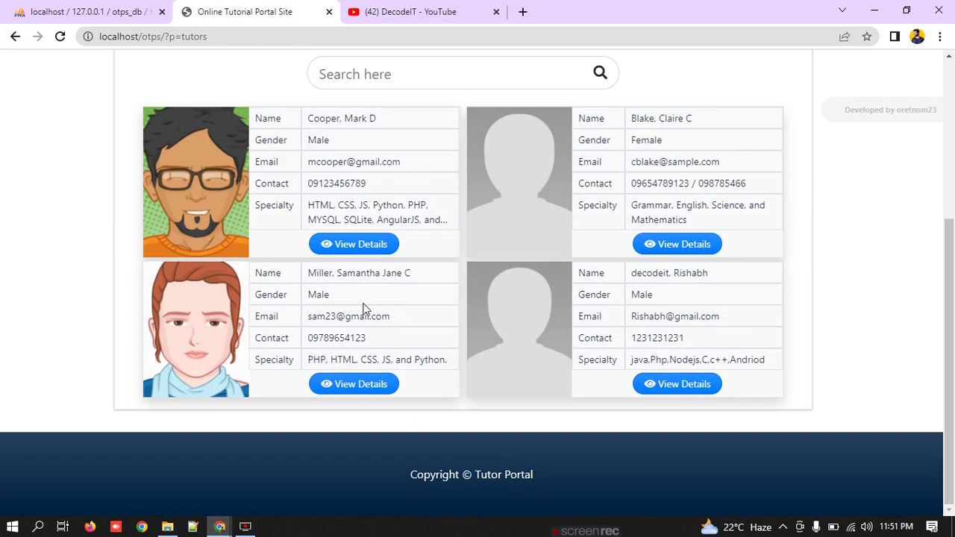
Step: Search the tutor list for 'HTML', copied from the first tutor's specialty
{"action": "left_click_drag", "start_coordinate": [308, 205], "coordinate": [335, 205]}
{"action": "key", "text": "ctrl+c"}
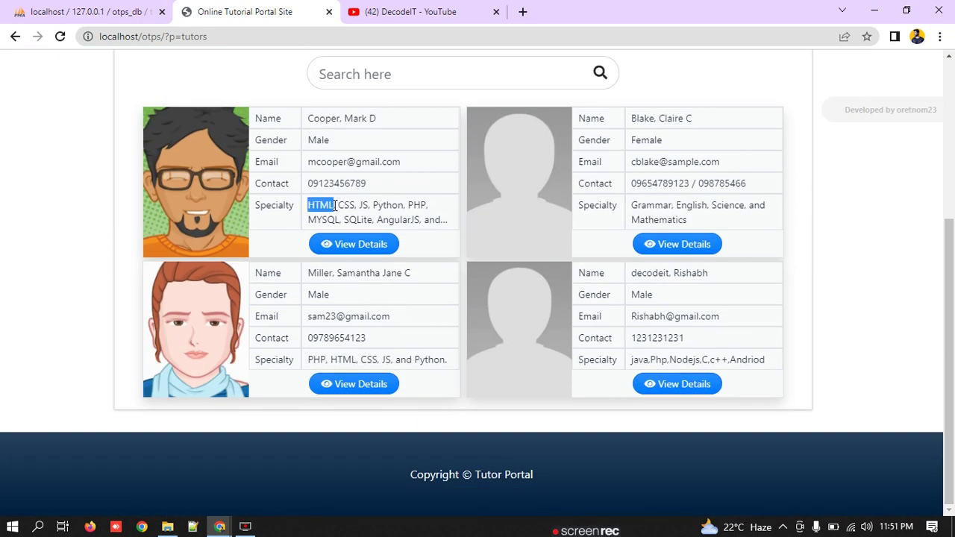
{"action": "left_click", "coordinate": [420, 75]}
{"action": "key", "text": "ctrl+v"}
{"action": "key", "text": "Return"}
{"action": "scroll", "coordinate": [489, 295], "scroll_direction": "down", "scroll_amount": 3}
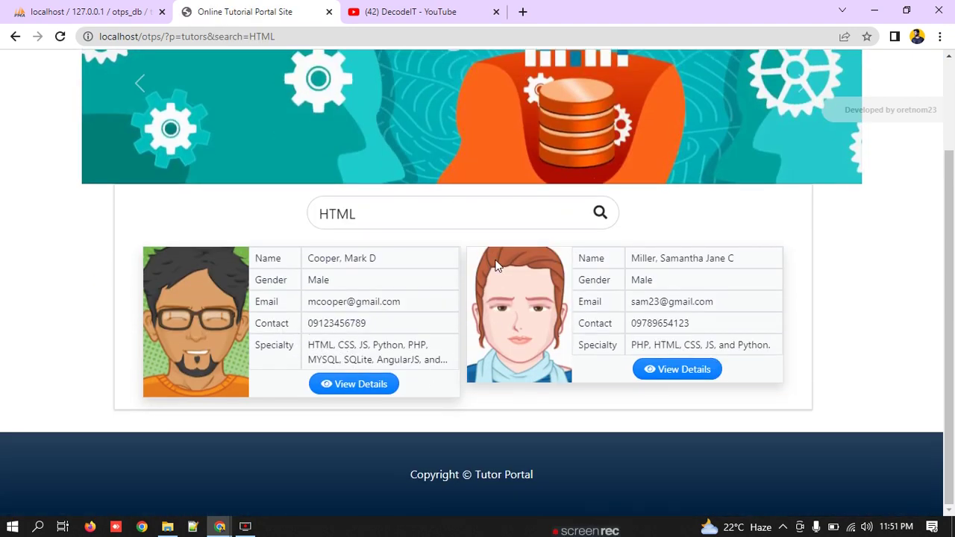
Step: Clear the search box and note Python in the second tutor's specialty
{"action": "left_click", "coordinate": [471, 218]}
{"action": "key", "text": "ctrl+a"}
{"action": "key", "text": "BackSpace"}
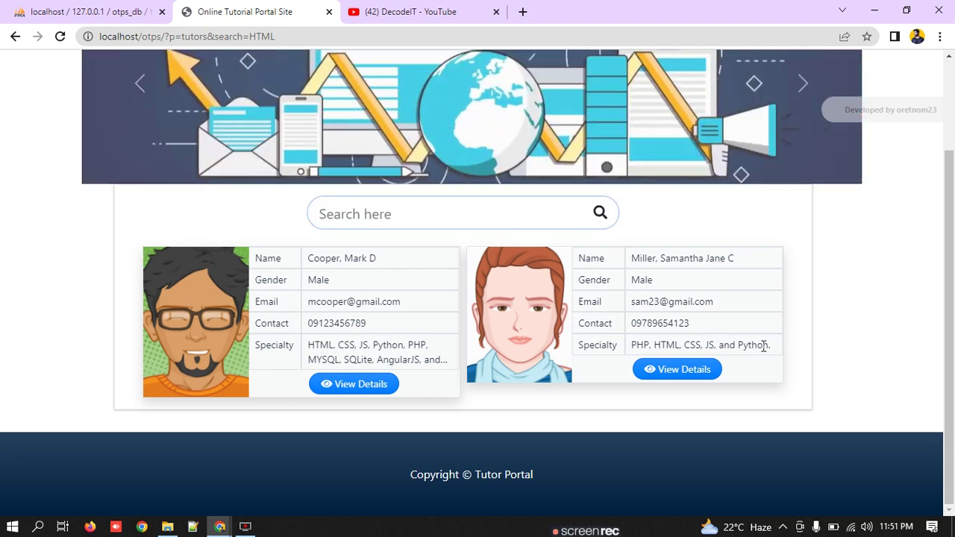
{"action": "left_click_drag", "start_coordinate": [763, 346], "coordinate": [739, 347]}
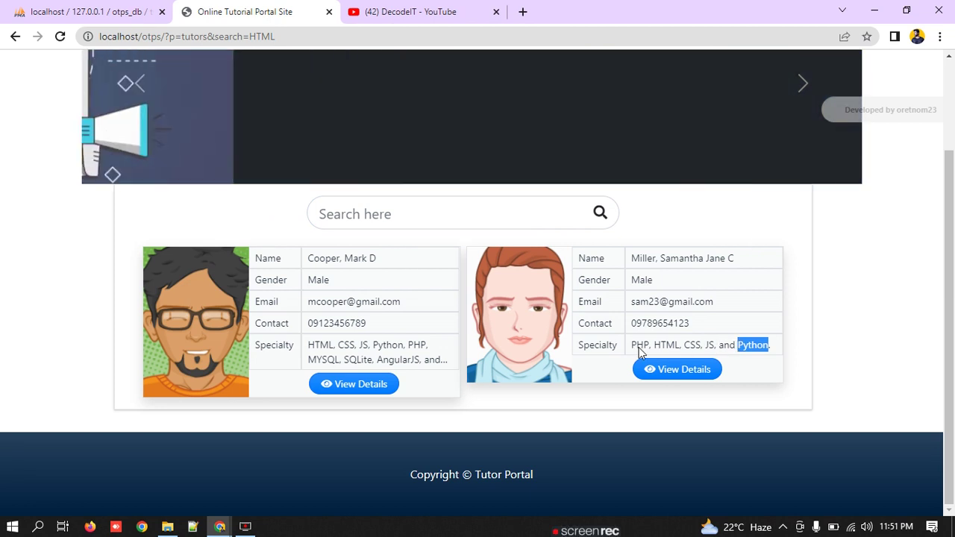